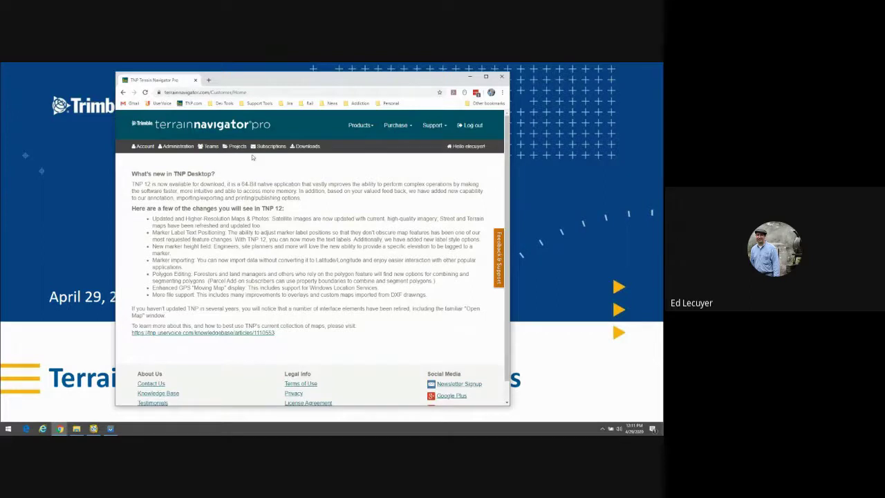
Step: Sort the projects list by creation date with the newest first and open the Measurement Webinar project
left_click(237, 145)
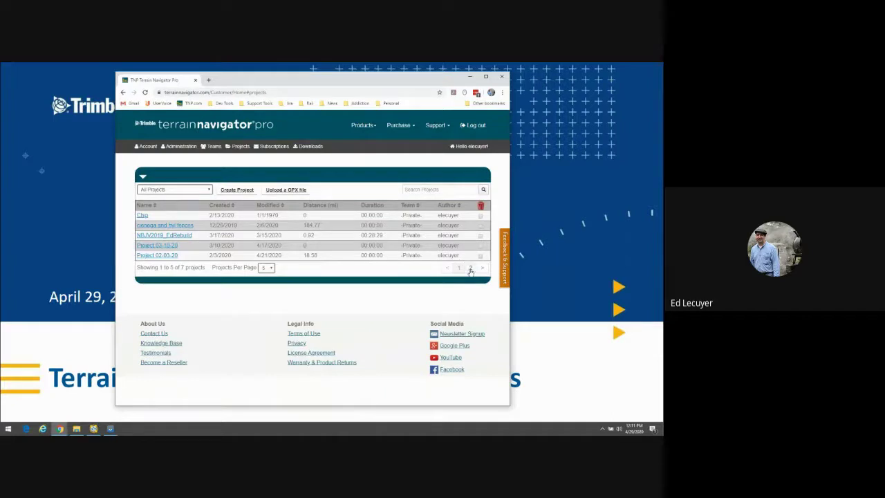
left_click(228, 206)
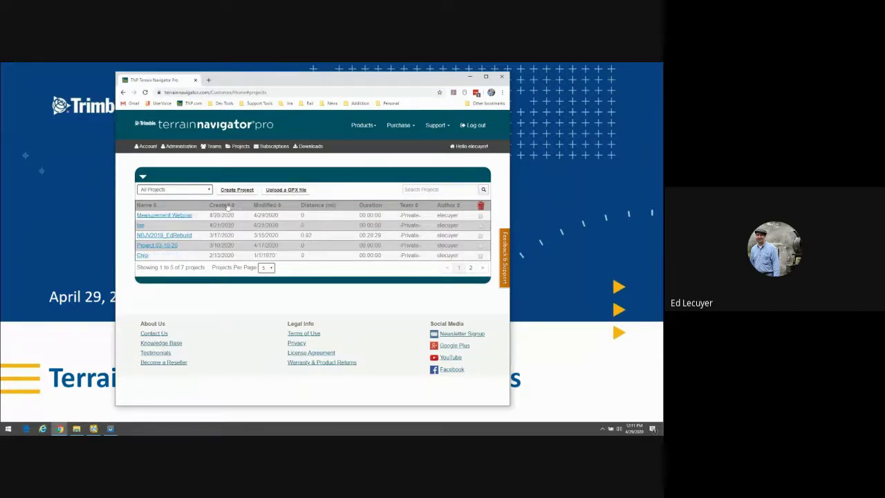
left_click(166, 215)
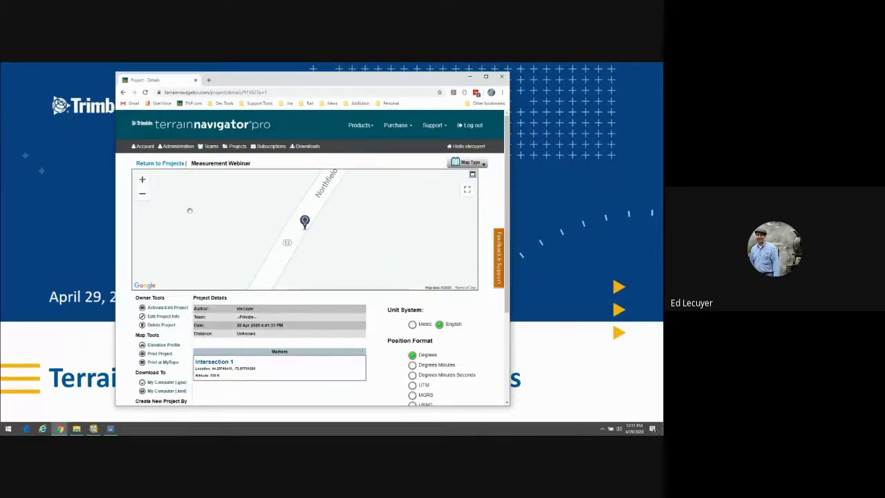
Step: Look over the project's details page and activate the project for editing on the map
left_click(141, 196)
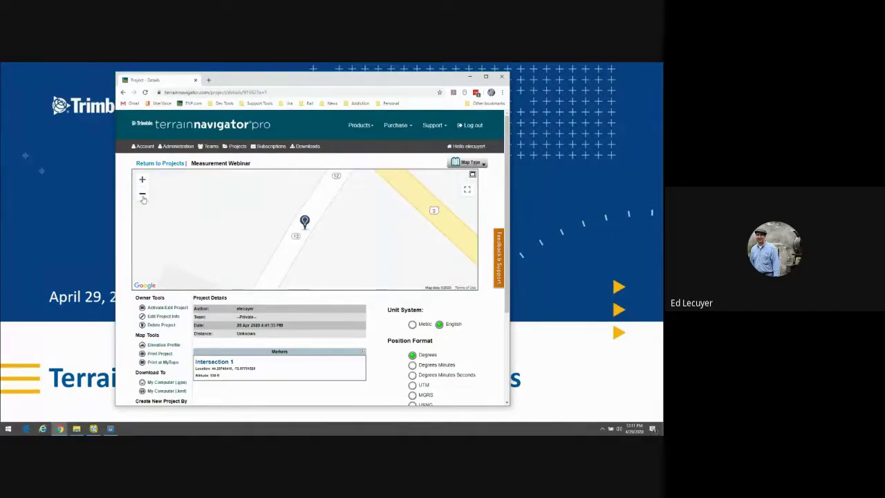
left_click(142, 196)
left_click(142, 196)
left_click(143, 197)
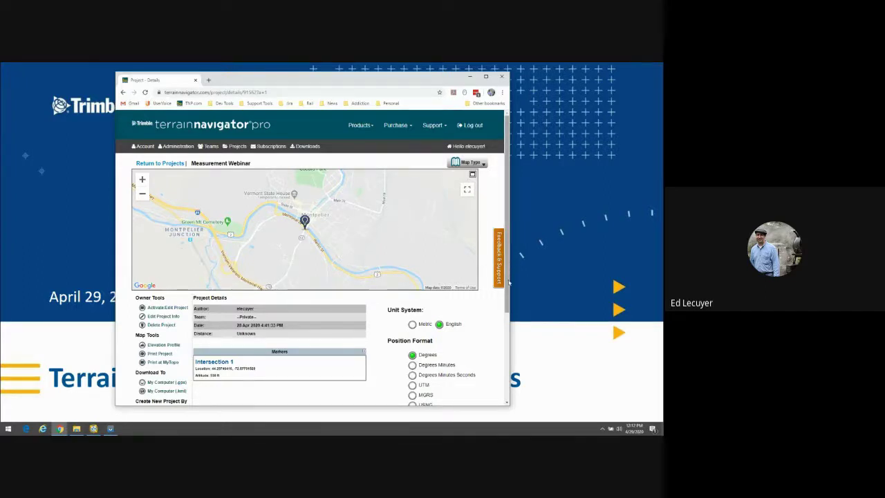
left_click_drag(508, 282, 506, 310)
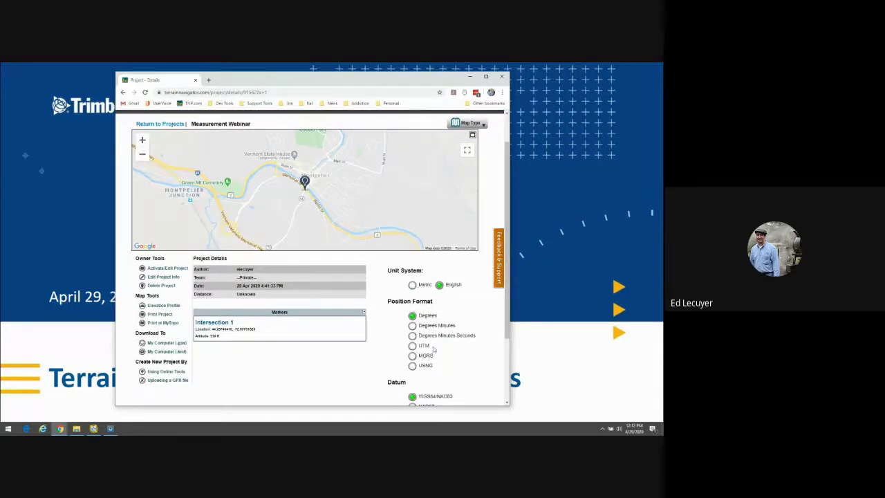
left_click(165, 277)
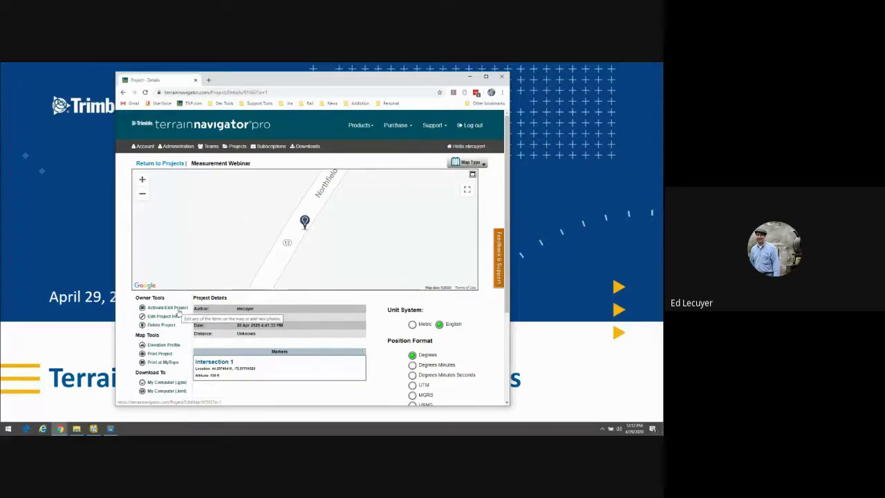
left_click(179, 307)
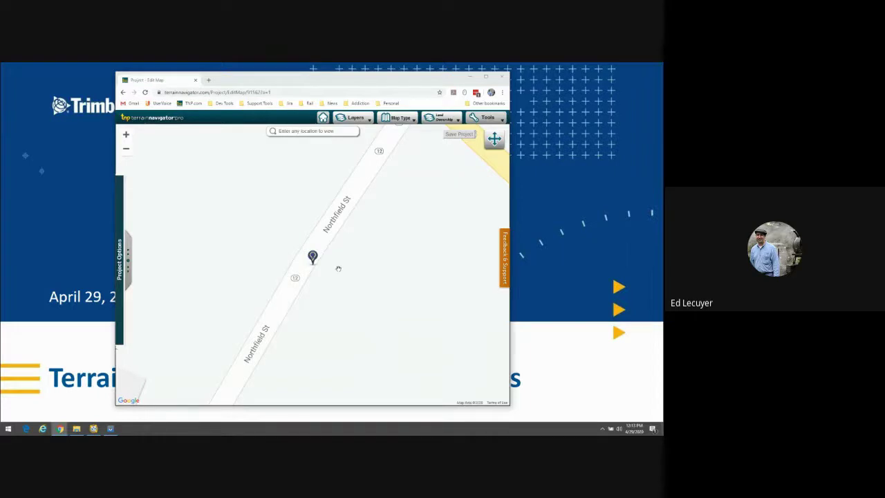
Step: Measure the straight-line distance from Northfield St to Berlin St beside the Winooski River with the Ruler
scroll(380, 242, "down", 4)
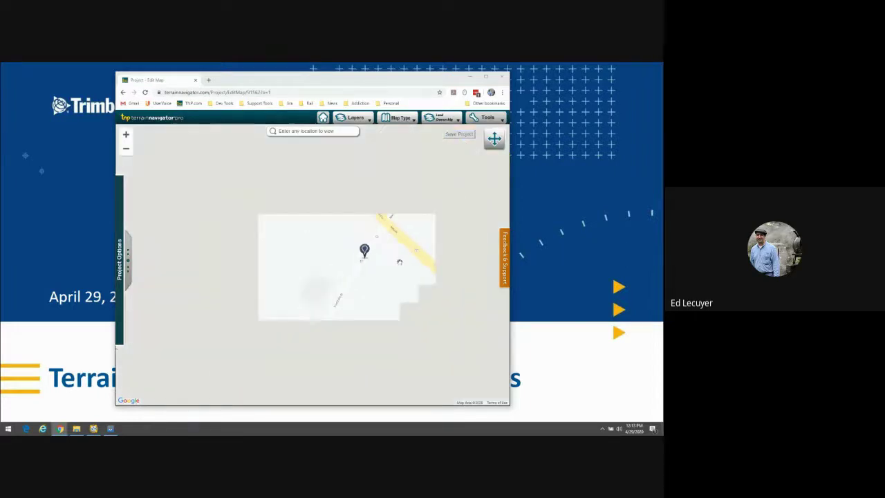
scroll(411, 269, "down", 2)
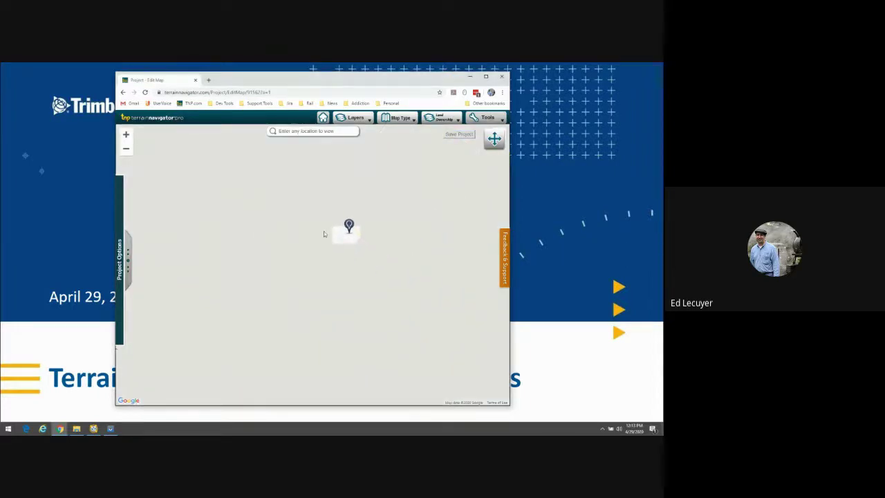
scroll(323, 231, "up", 4)
left_click_drag(356, 270, 269, 217)
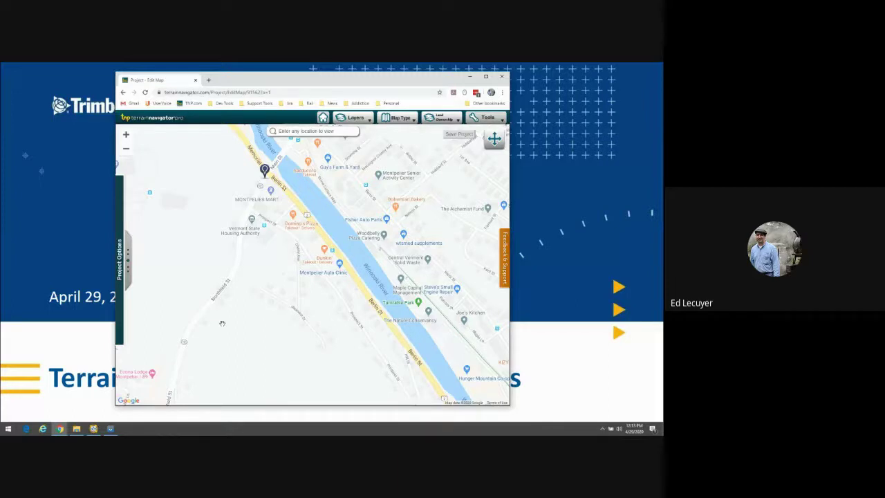
left_click(479, 119)
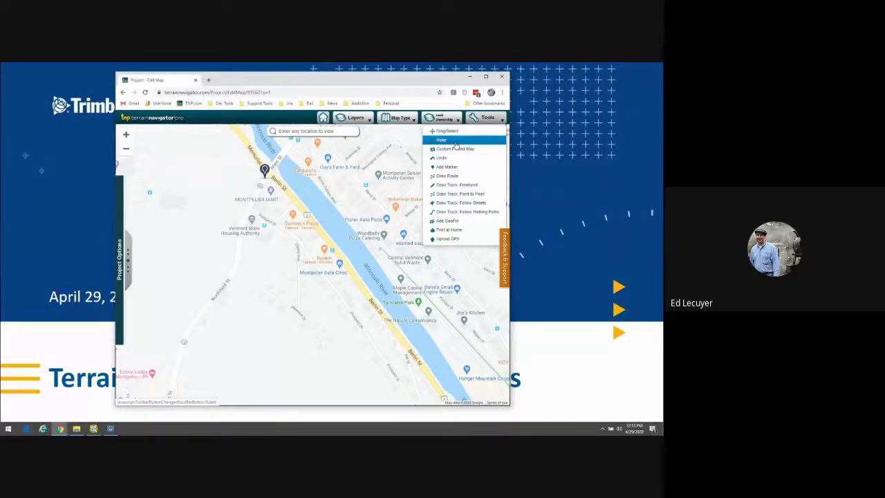
left_click(455, 142)
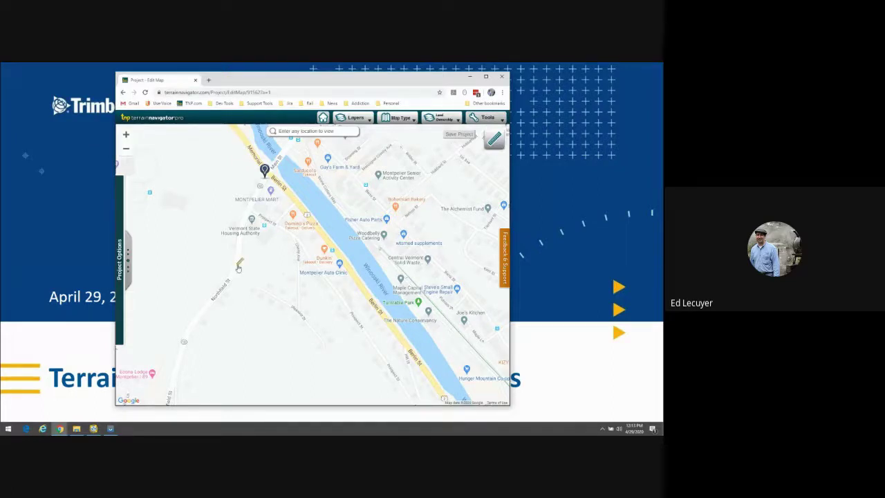
left_click(239, 266)
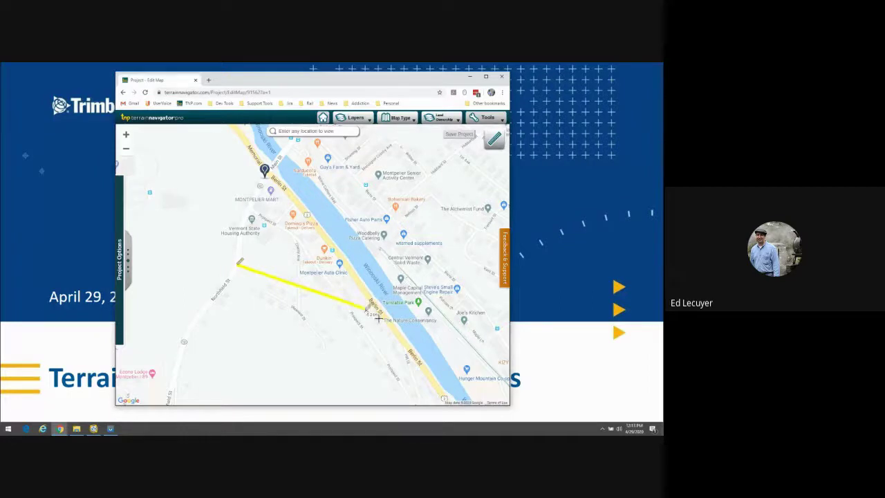
double_click(409, 344)
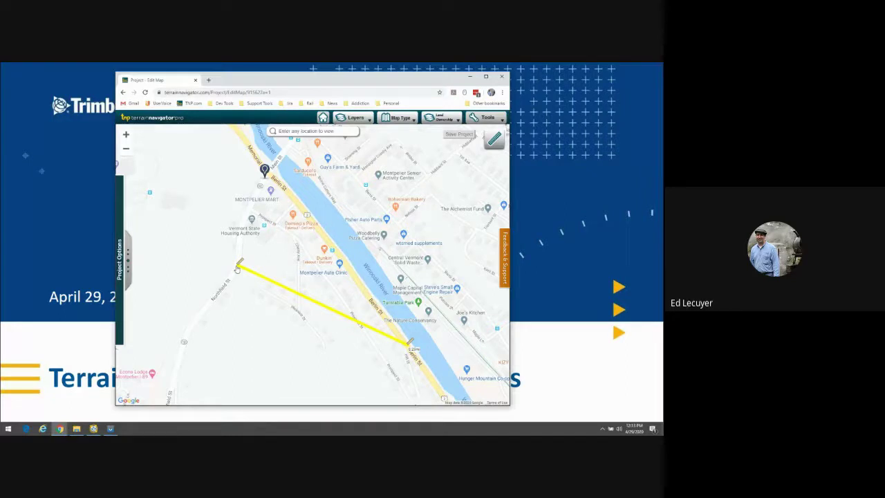
Step: Remeasure by moving the ruler's start to the intersection marker, its end to Steve's Small Engine Repair, and its start to Montpelier Mart
left_click_drag(236, 269, 266, 172)
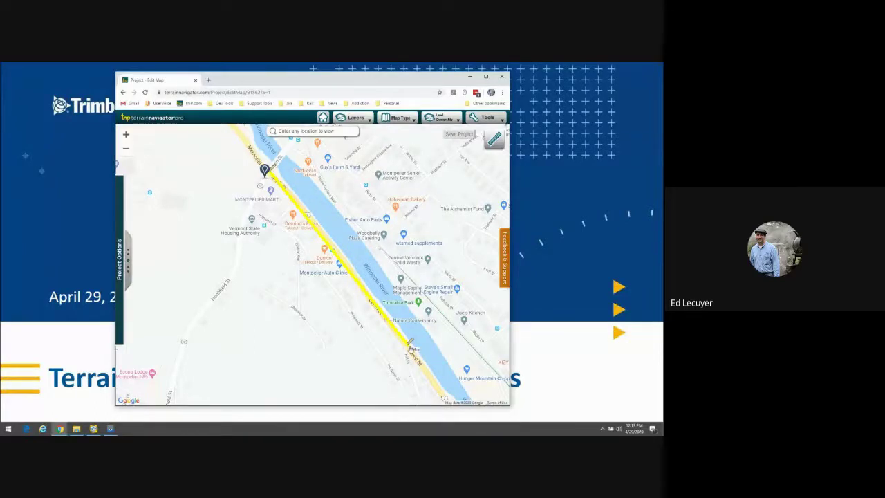
left_click_drag(409, 346, 454, 280)
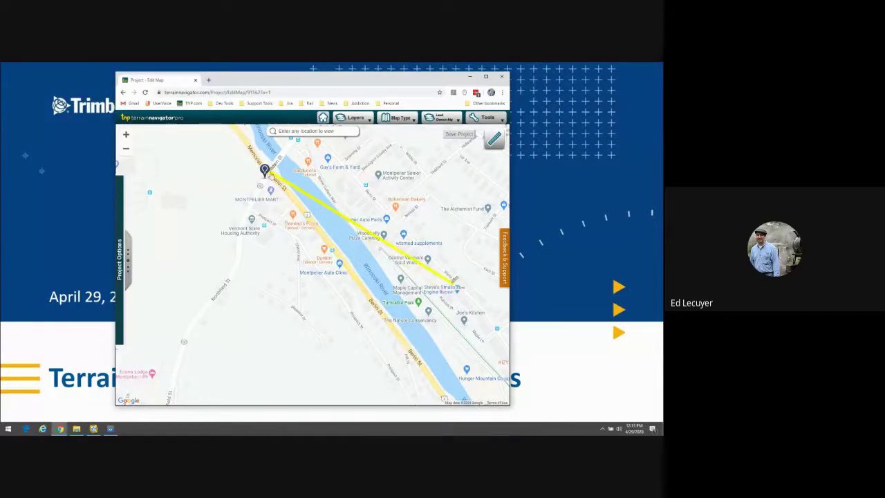
left_click_drag(271, 177, 248, 198)
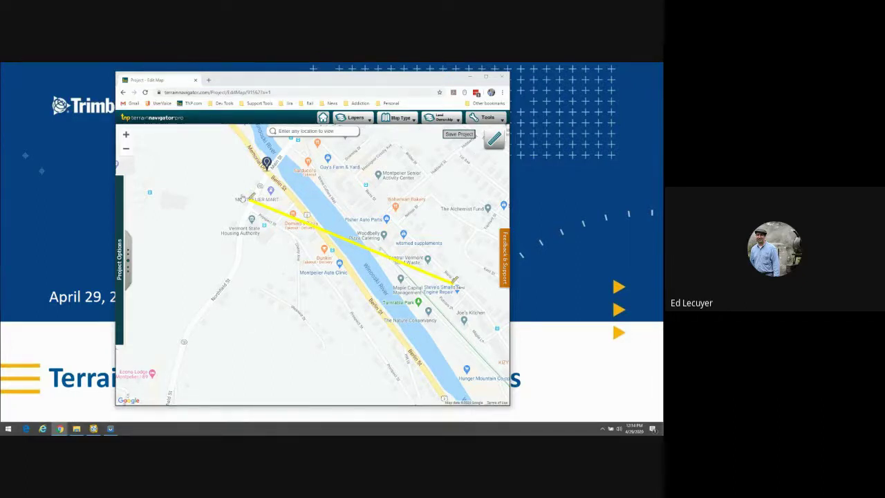
Step: Draw a route about 0.85 miles long following the road south of the river, from below Hunger Mountain Co-op eastward past Montpelier Stove & Flag Works
left_click(126, 151)
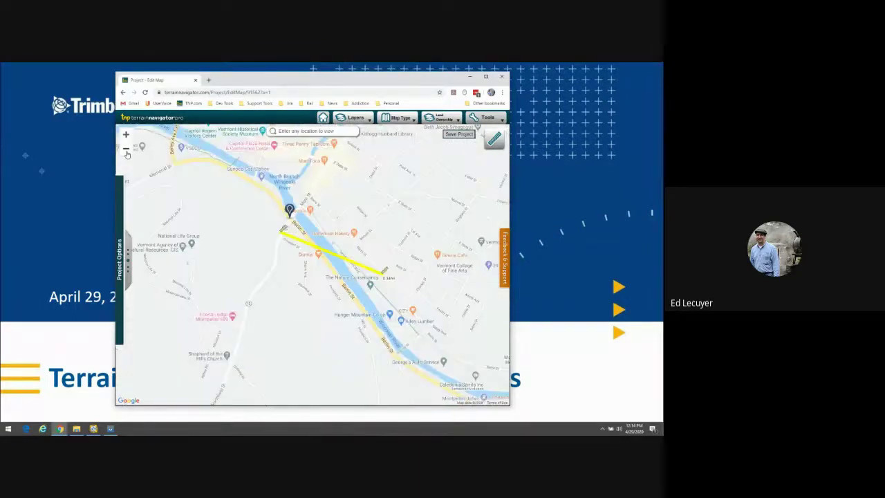
left_click(127, 149)
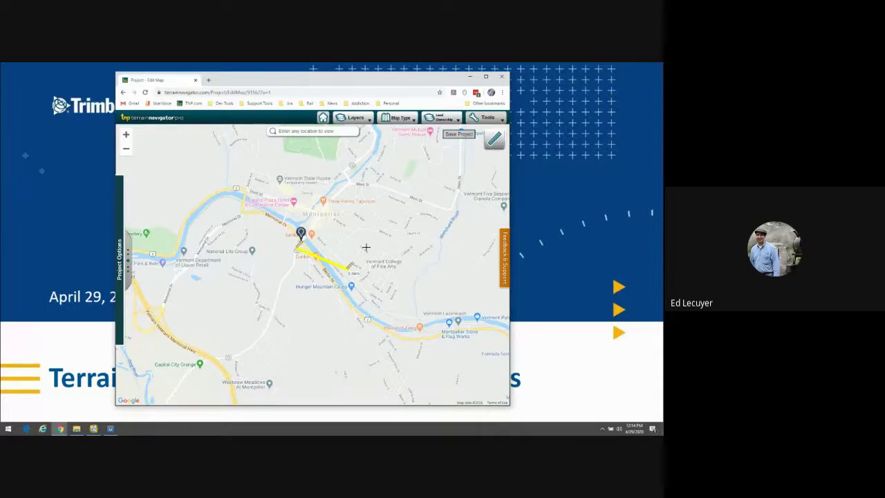
left_click(474, 118)
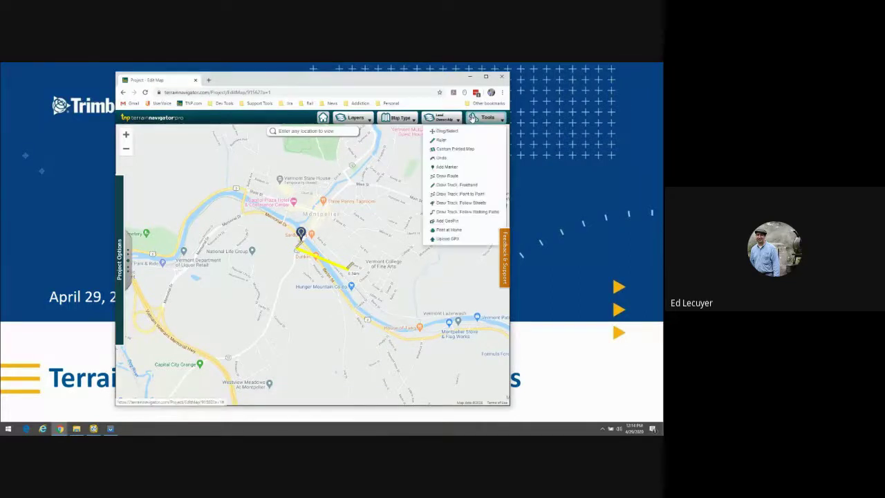
left_click(447, 175)
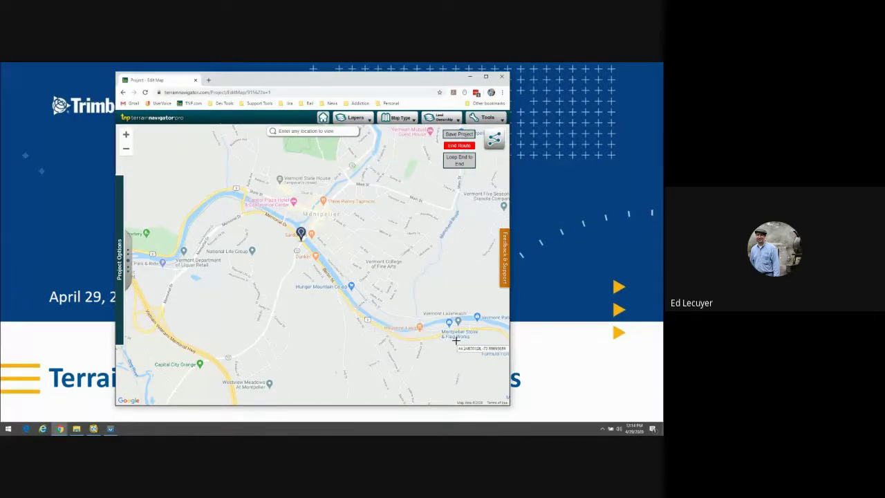
left_click(353, 310)
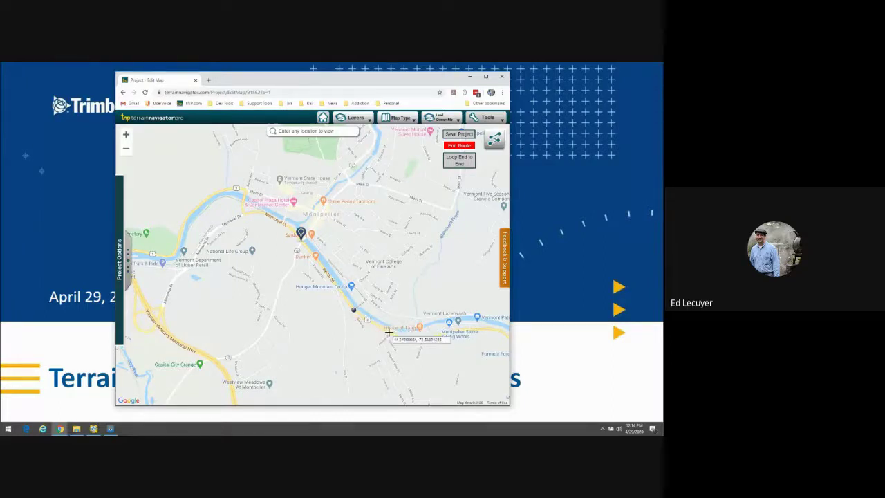
left_click(389, 332)
left_click(407, 340)
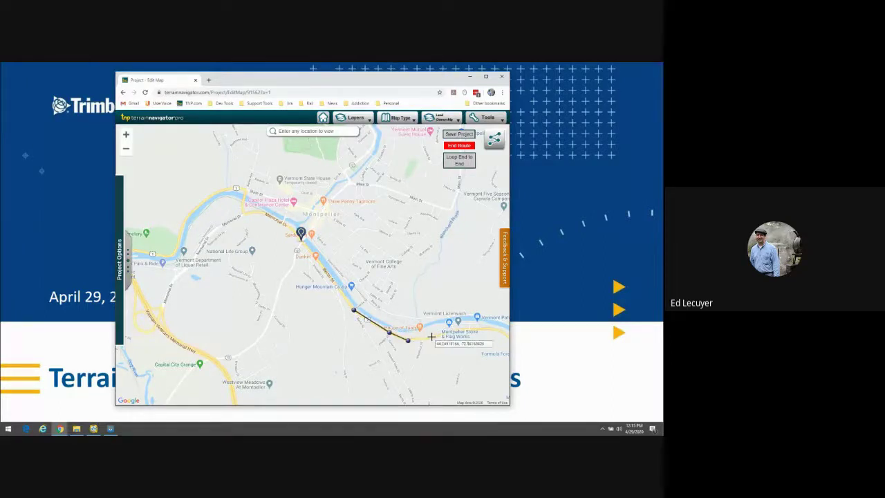
left_click(433, 338)
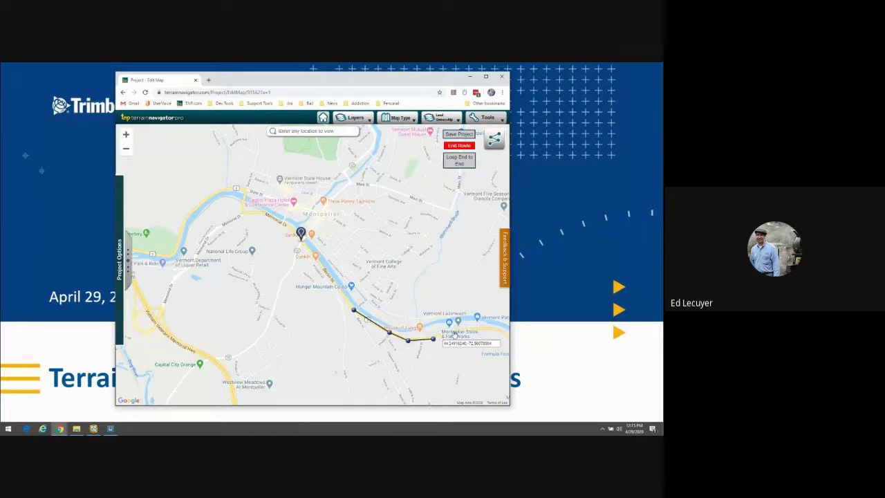
left_click(449, 322)
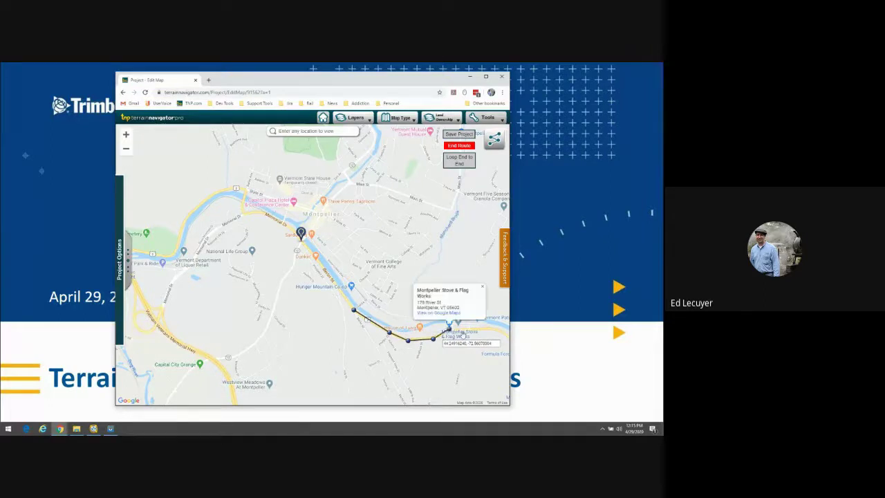
left_click(480, 330)
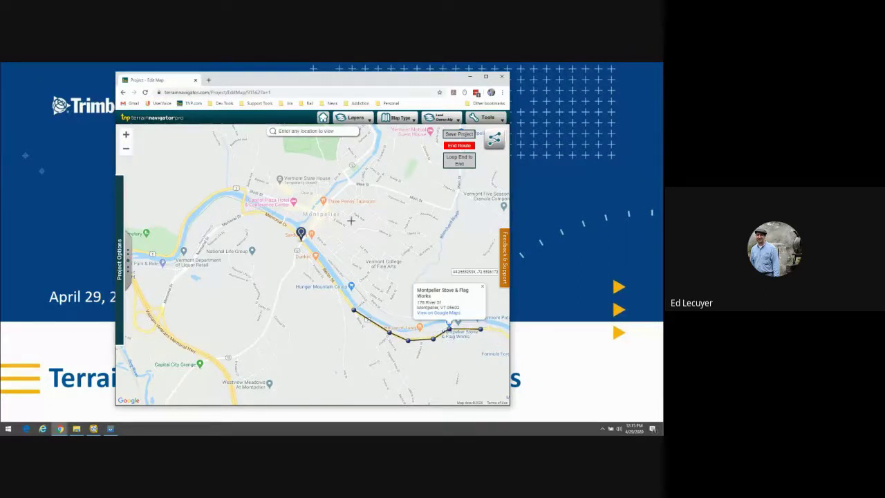
left_click(481, 287)
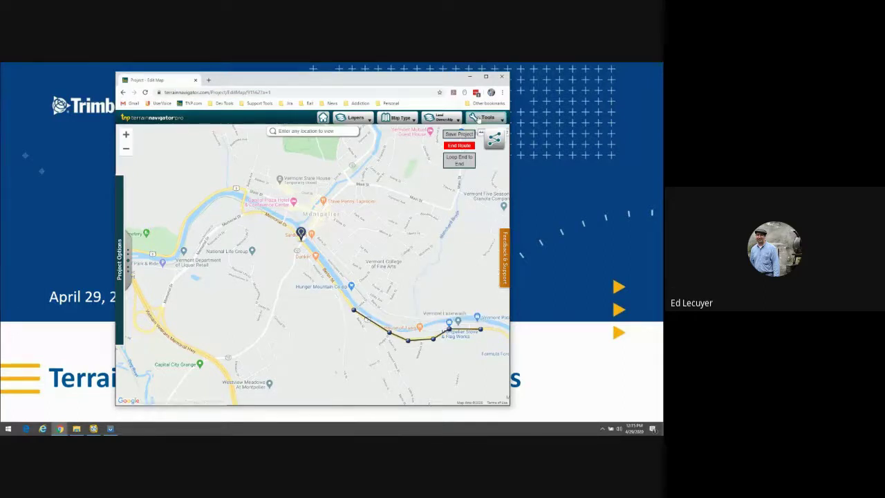
Step: Change the base map type to USGS Relief Shaded Topo
left_click(415, 119)
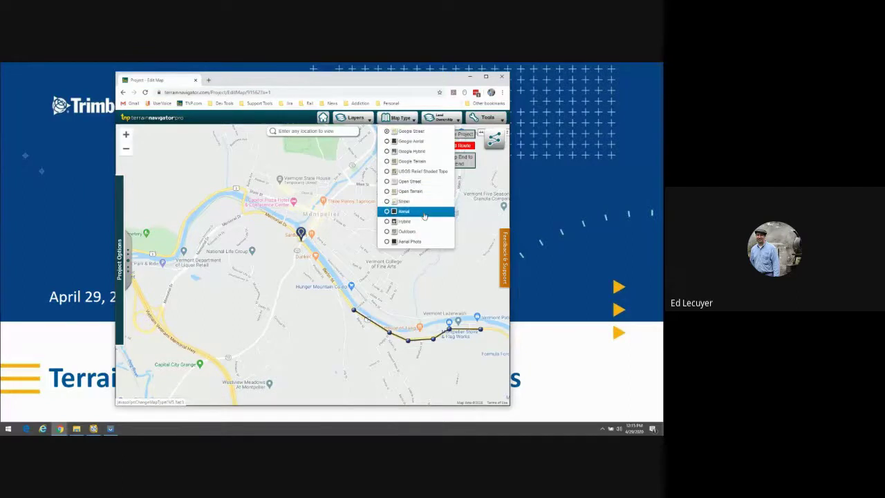
left_click(430, 174)
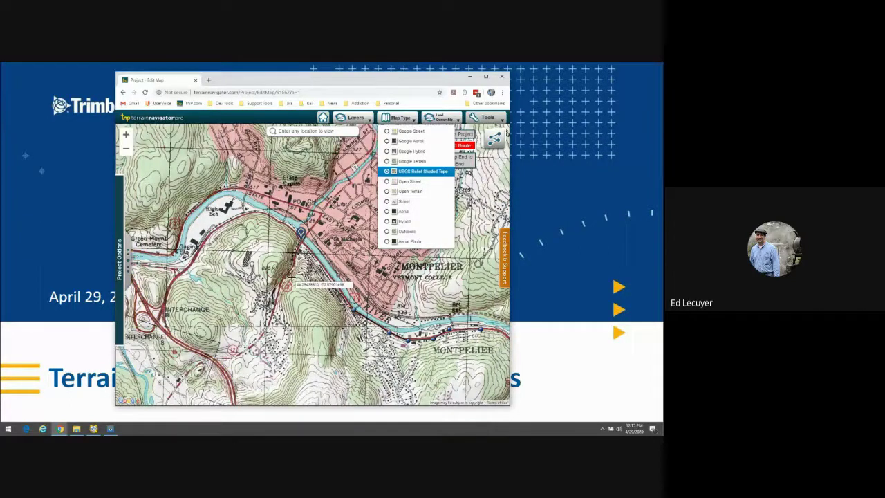
left_click(367, 248)
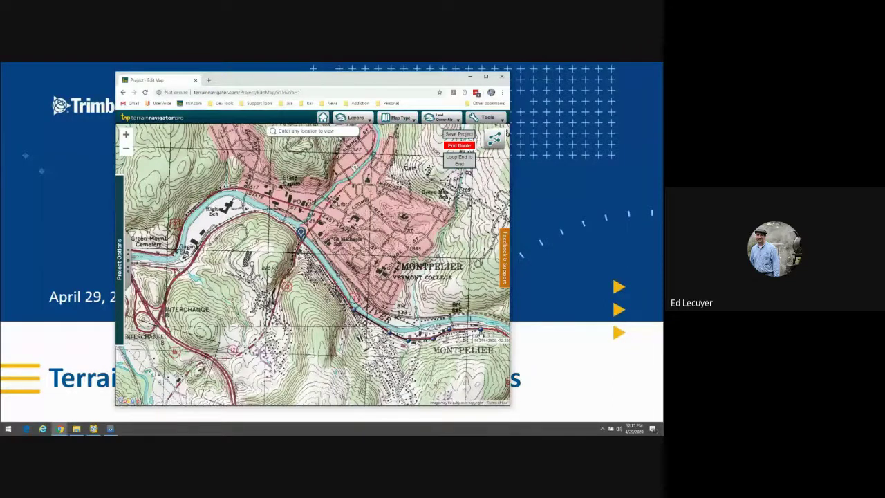
Step: Open the project options and compare the route's total and leg distances in metric and English units, ending on English
left_click(119, 259)
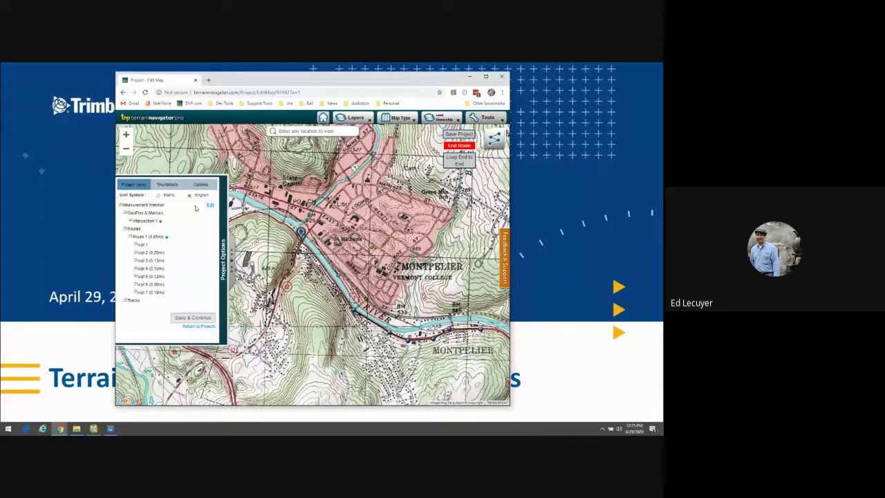
left_click(158, 196)
left_click(190, 196)
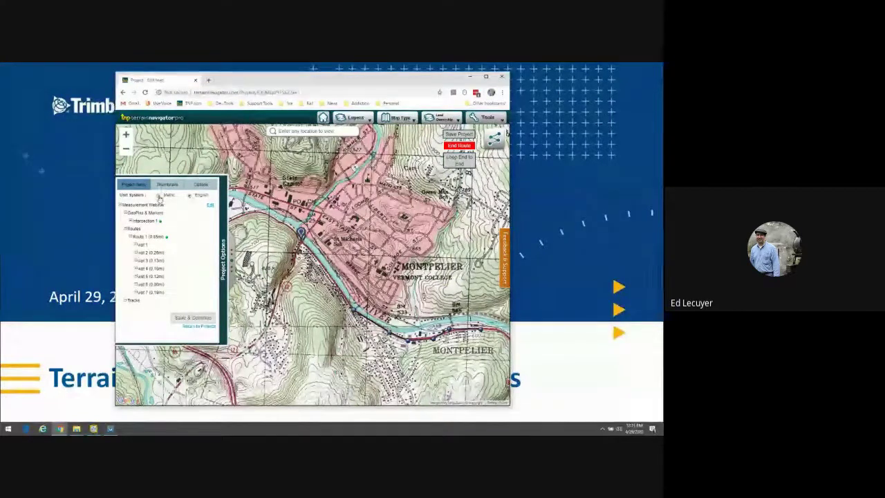
left_click(159, 197)
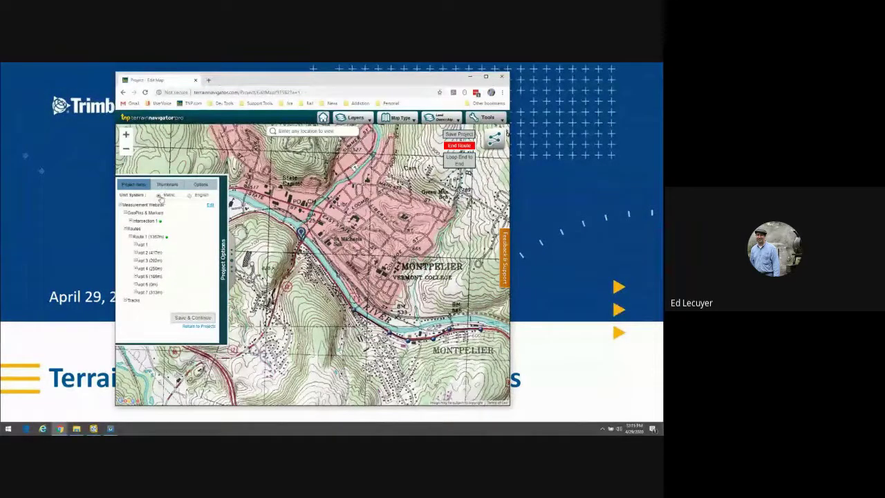
left_click(189, 196)
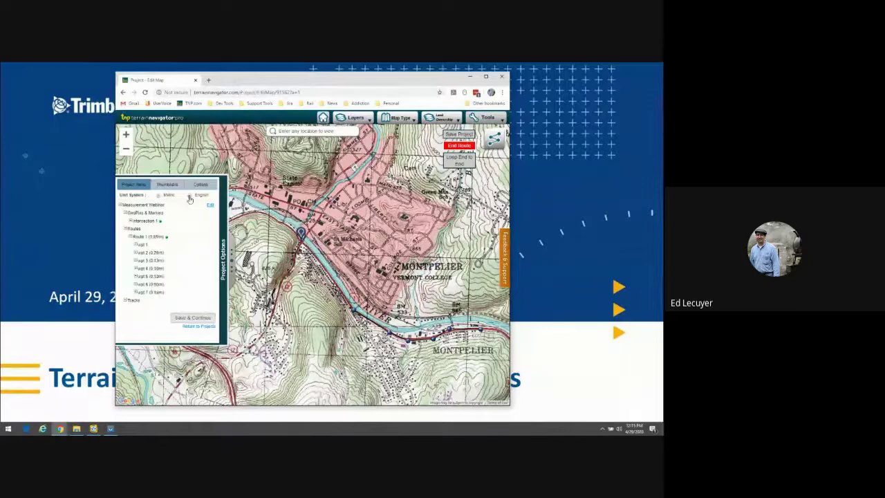
Step: Save the project with its route and close the project options
left_click(199, 318)
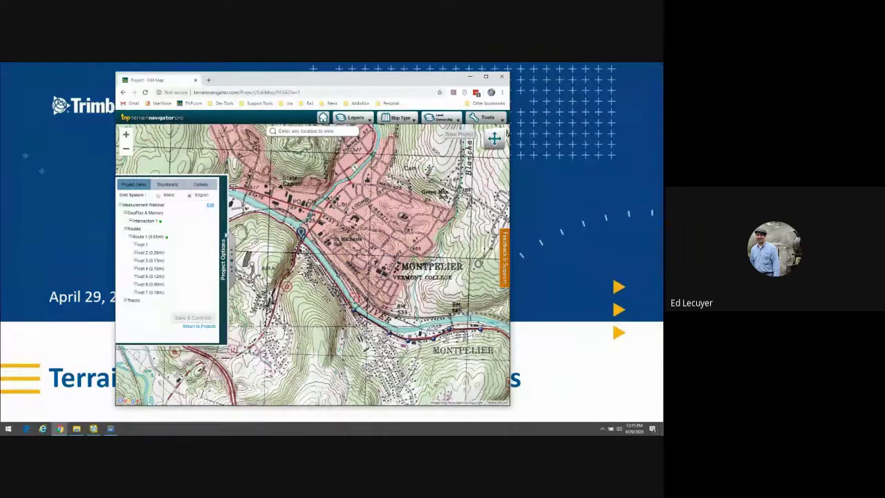
left_click(231, 245)
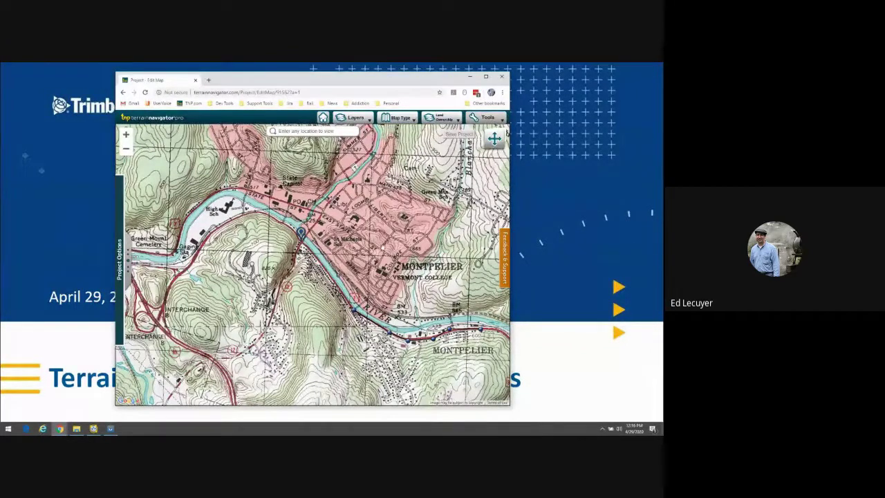
Step: Draw a five-point route enclosing about 0.23 square miles of hillside south of the river, loop its end to its start, and end it
left_click_drag(401, 291, 388, 220)
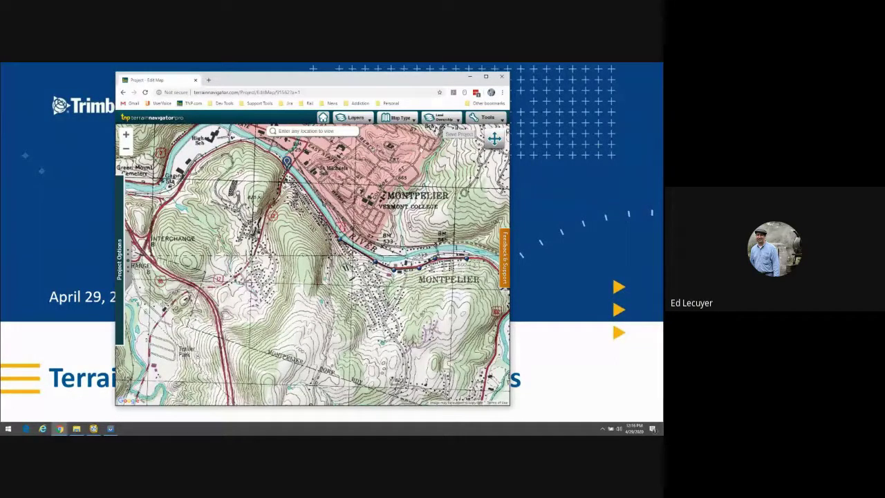
left_click(484, 120)
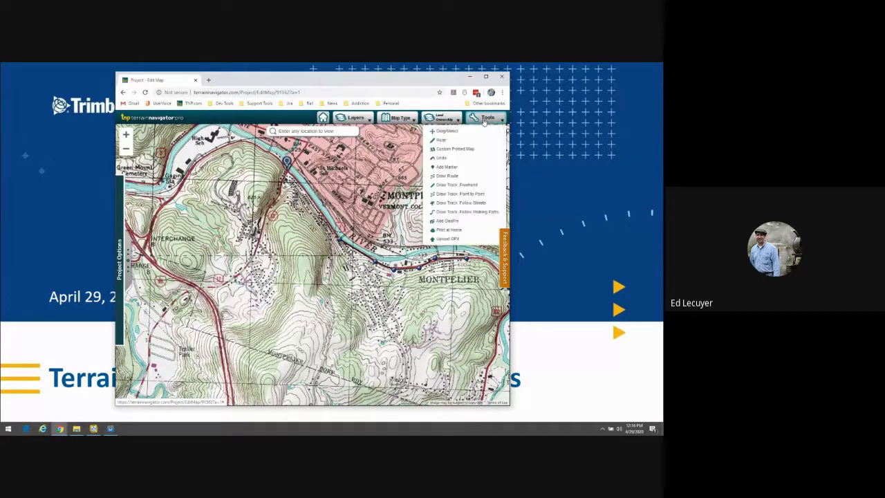
left_click(444, 176)
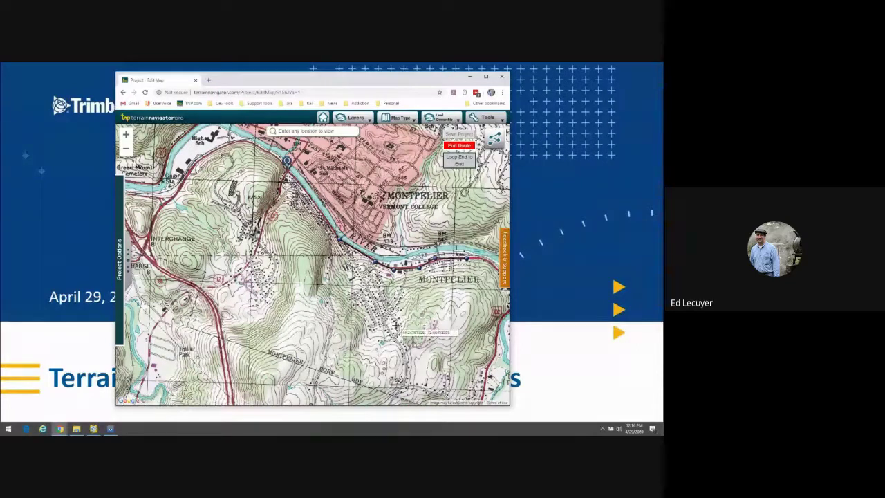
left_click(251, 282)
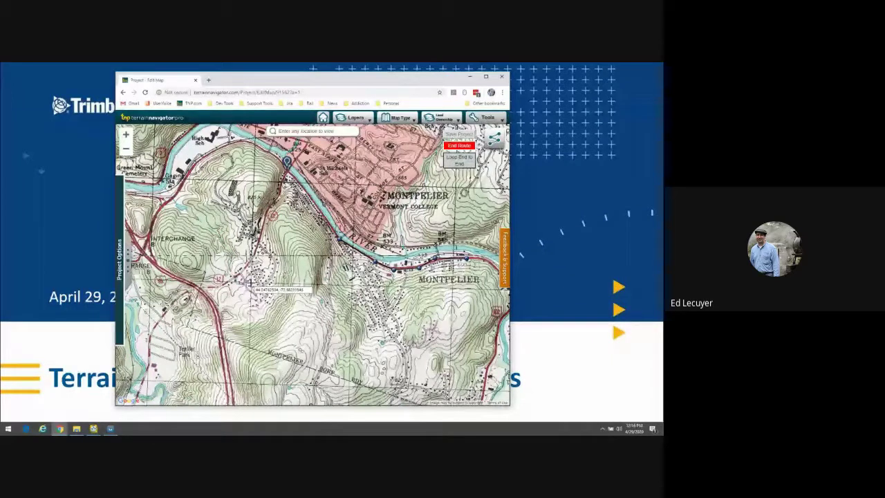
left_click(248, 347)
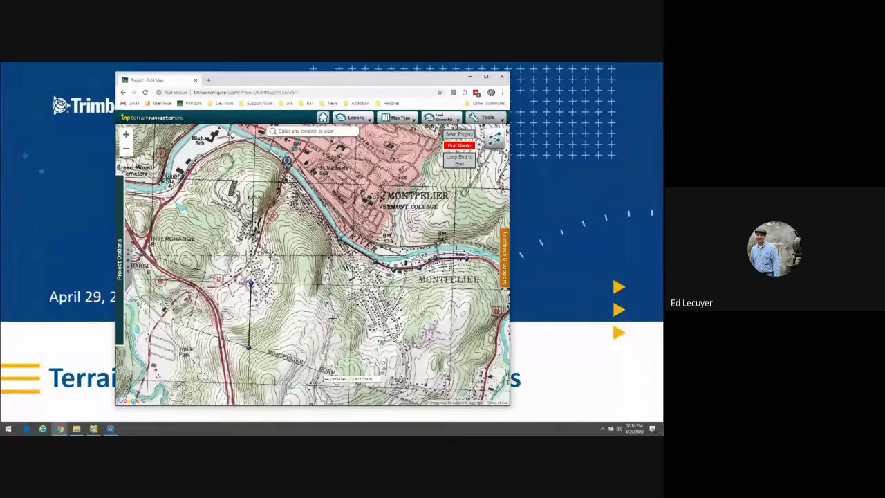
left_click(334, 316)
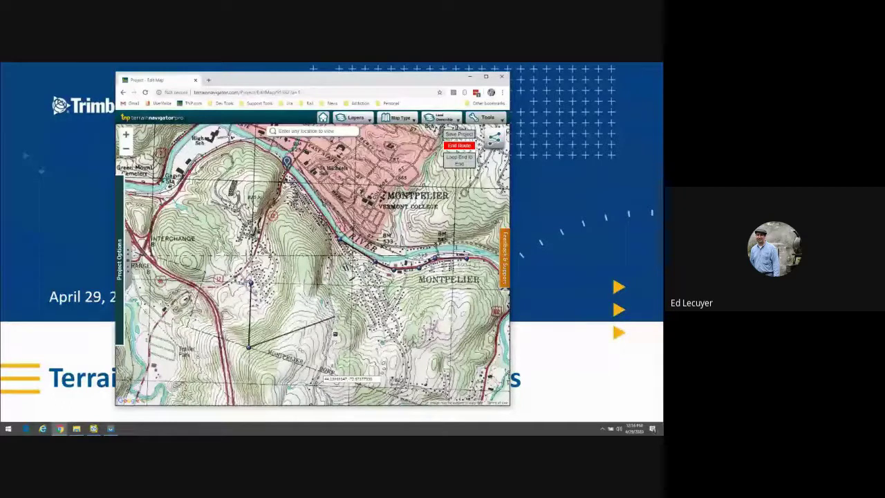
left_click(321, 371)
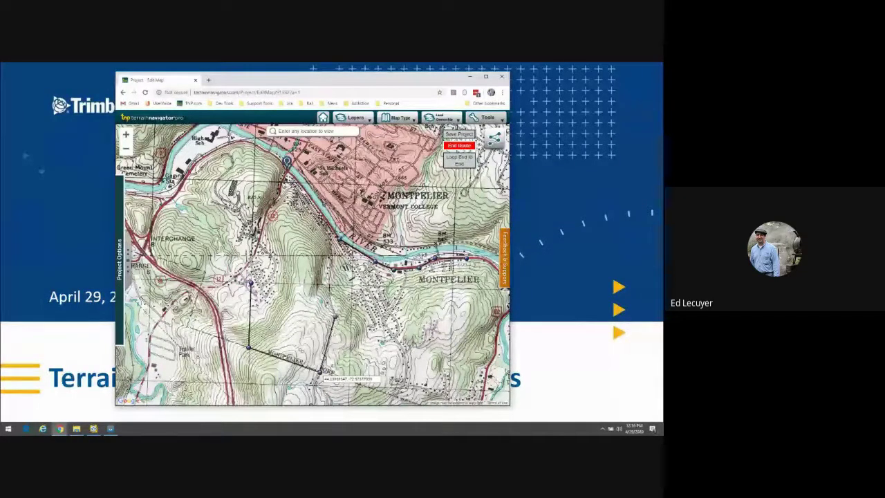
left_click(330, 286)
left_click(459, 158)
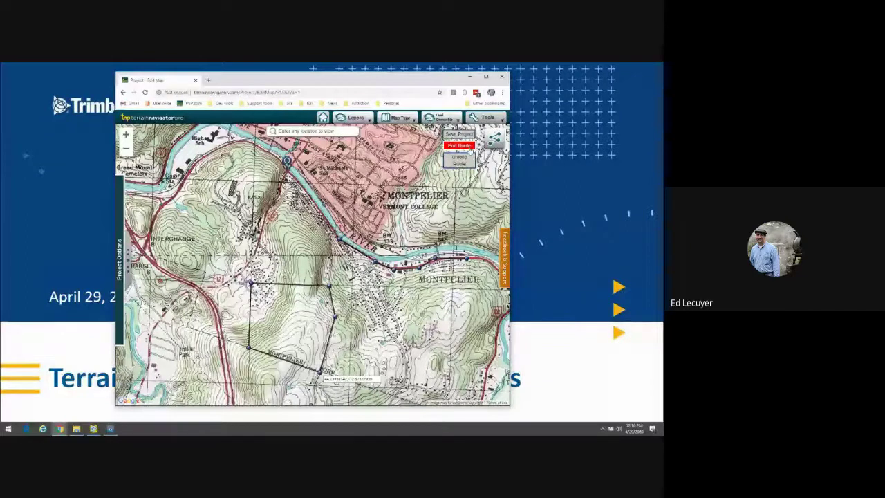
left_click(461, 146)
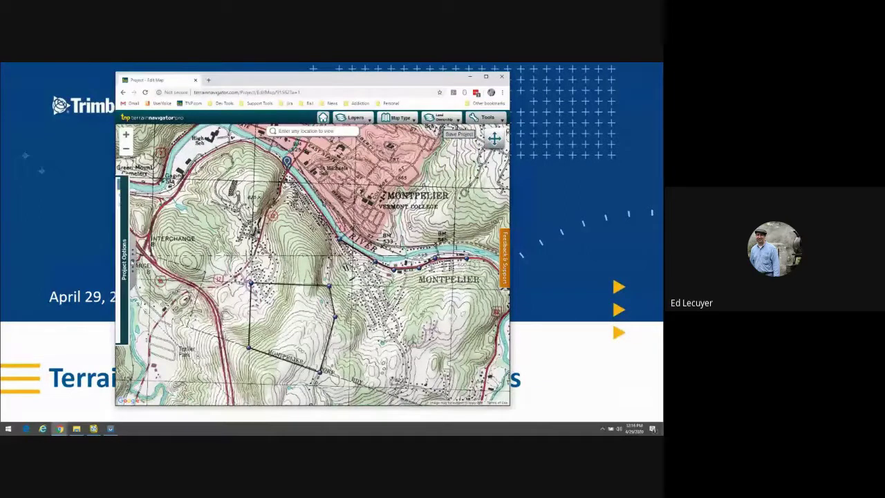
Step: Examine the looped route's perimeter, area and leg distances in the project options, comparing metric with English units and ending on English
left_click(120, 256)
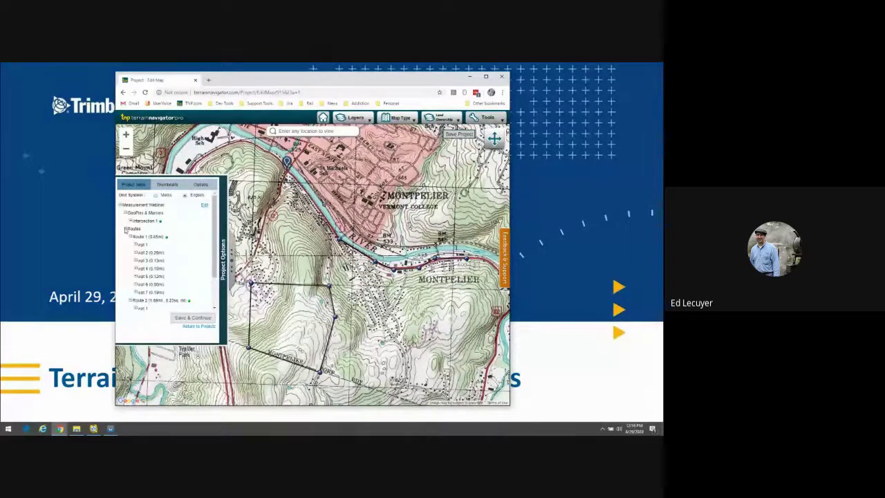
left_click(125, 229)
left_click(126, 228)
left_click(166, 302)
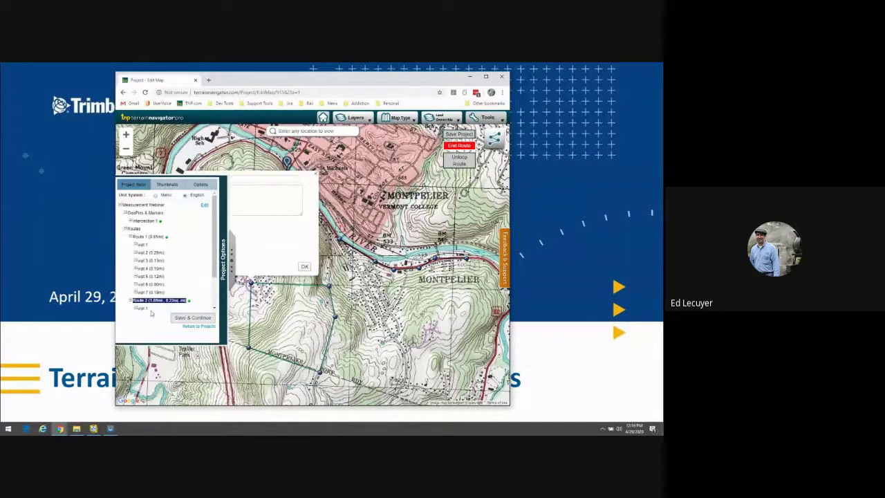
left_click(130, 237)
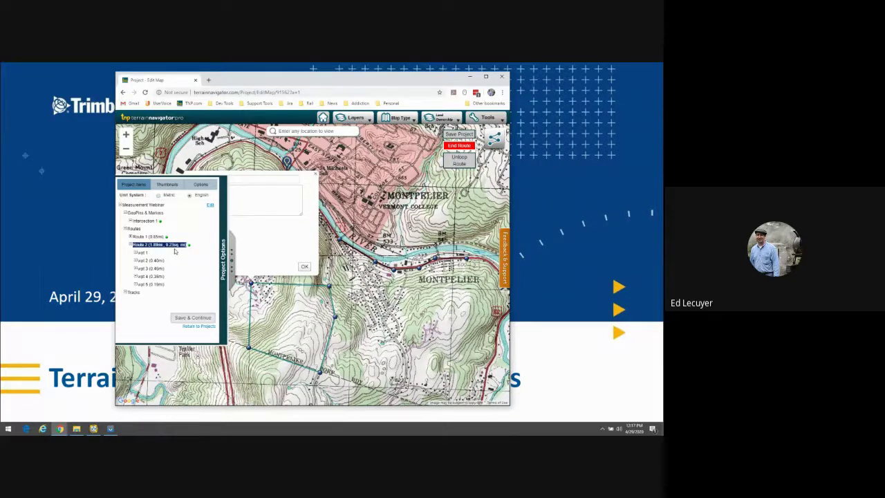
left_click(158, 197)
left_click(190, 196)
left_click(223, 257)
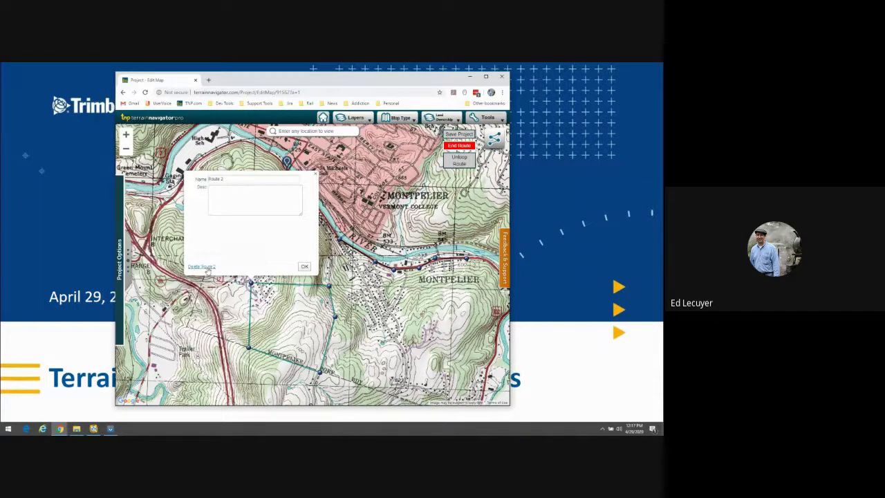
left_click(303, 268)
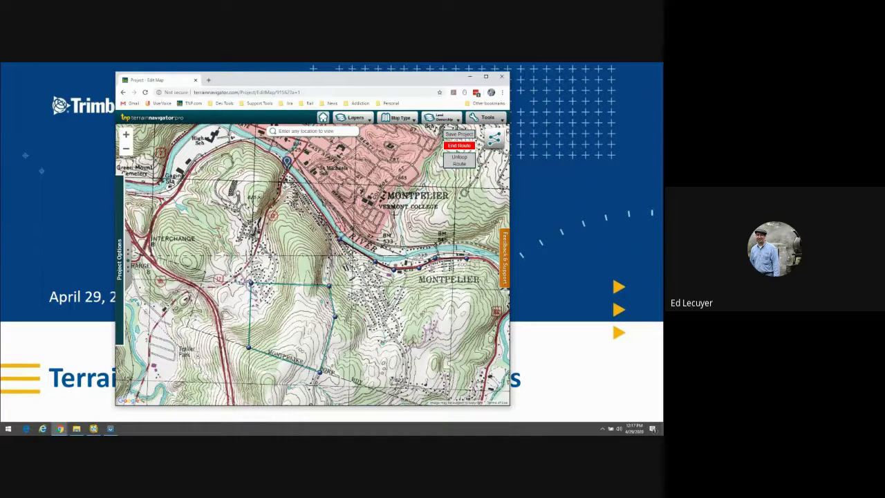
left_click(483, 119)
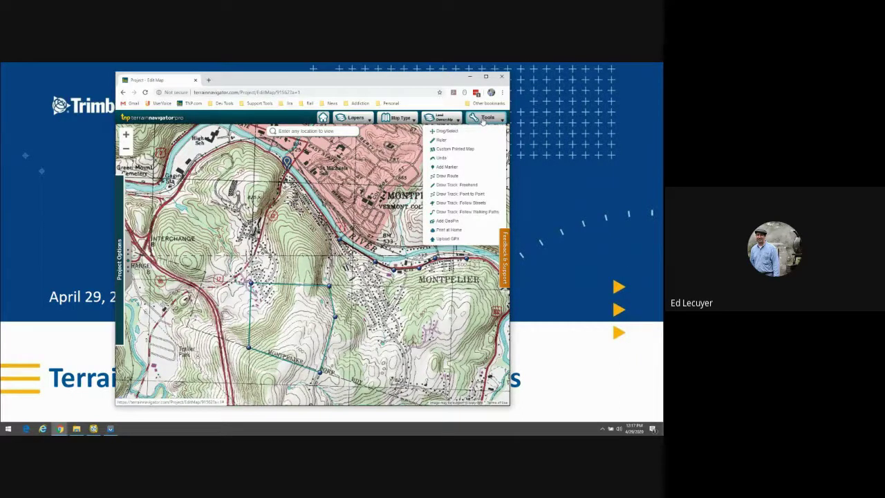
left_click(483, 186)
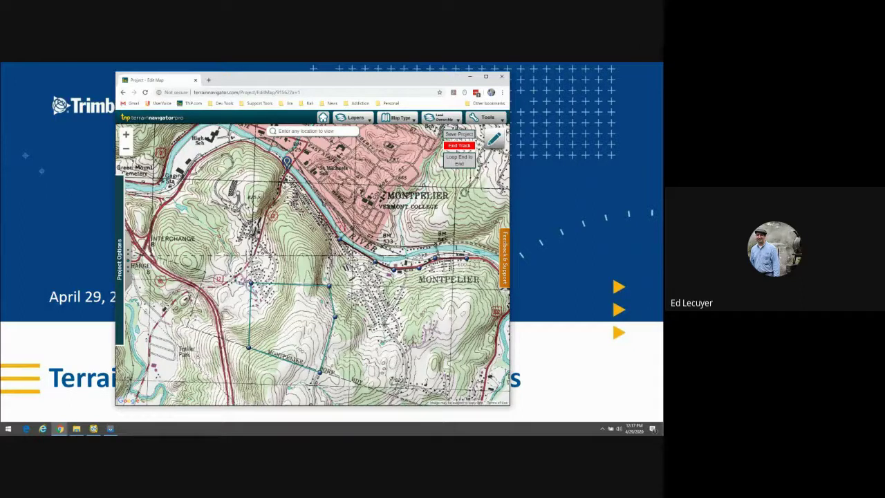
left_click(401, 342)
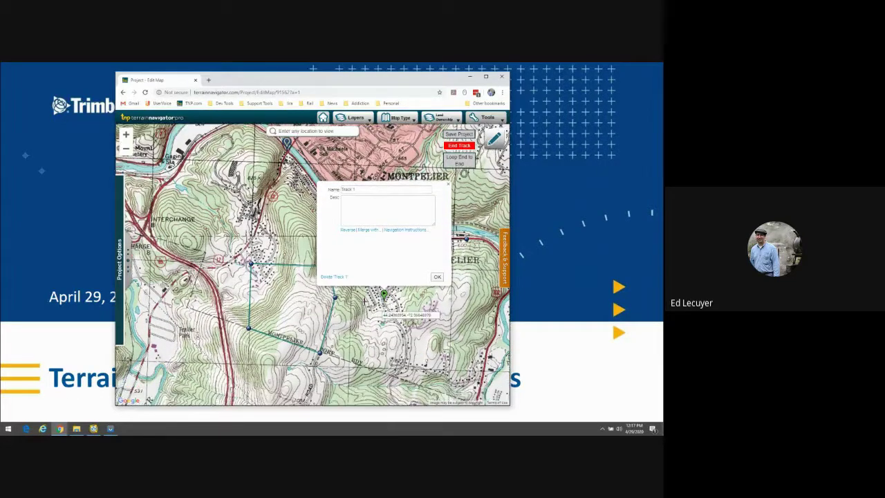
left_click(334, 276)
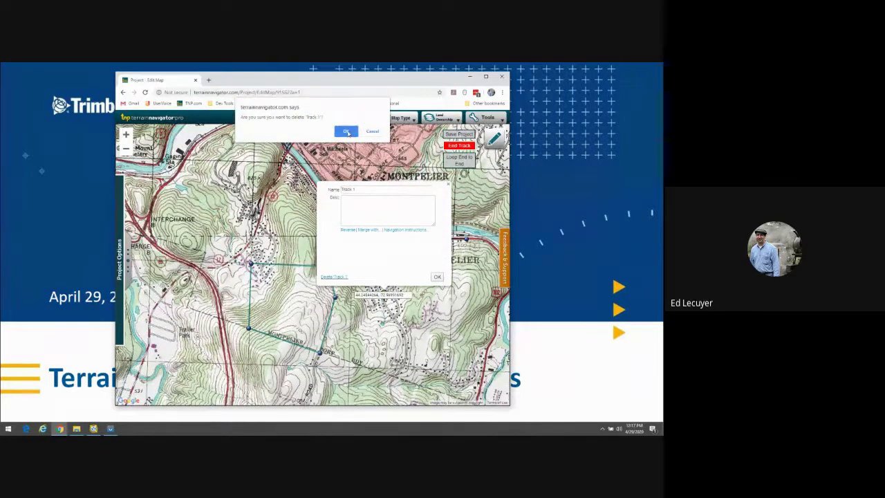
left_click(346, 131)
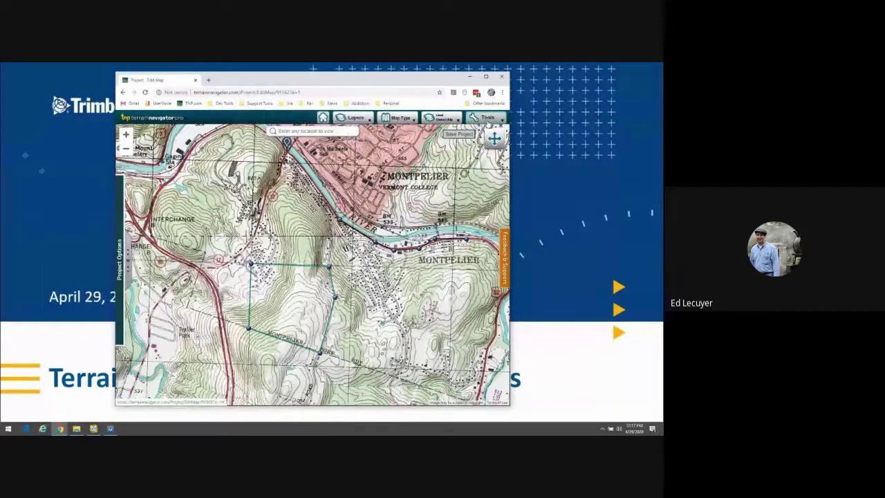
Step: Draw a point-to-point track about 0.6 miles long, following the road southward from the settlement east of the looped route
left_click(487, 118)
left_click(460, 194)
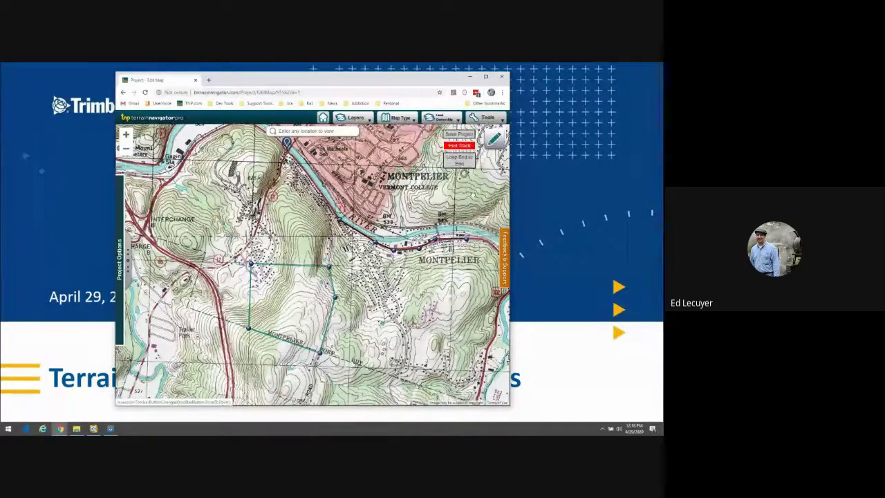
left_click(384, 298)
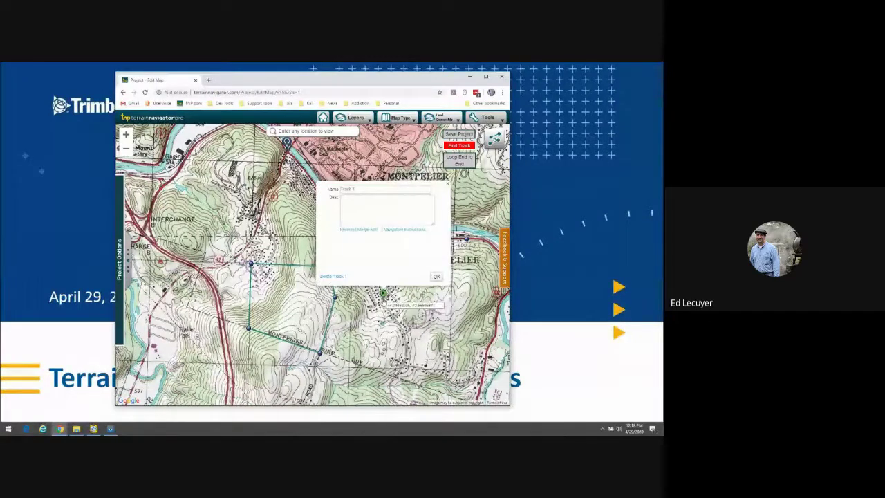
left_click(405, 346)
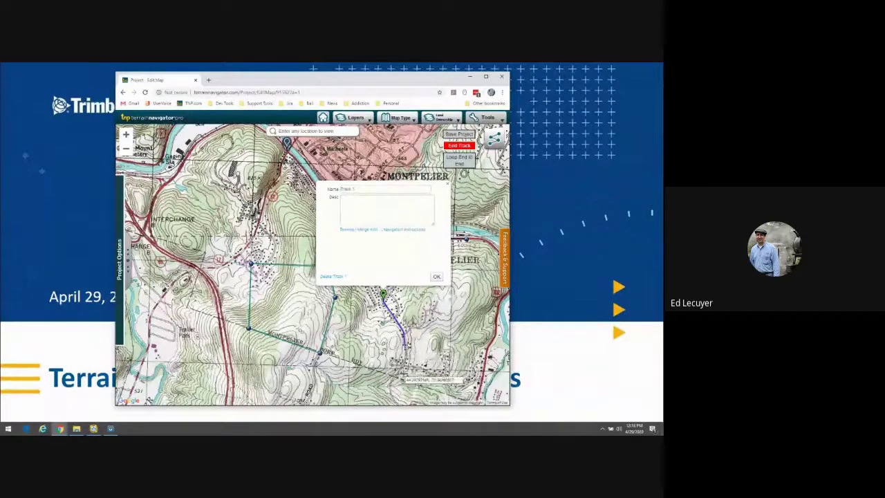
left_click(397, 372)
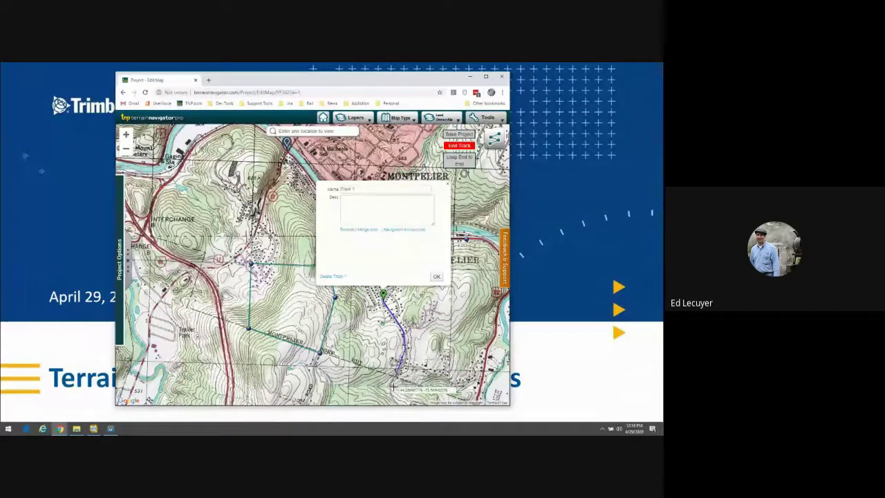
left_click(393, 387)
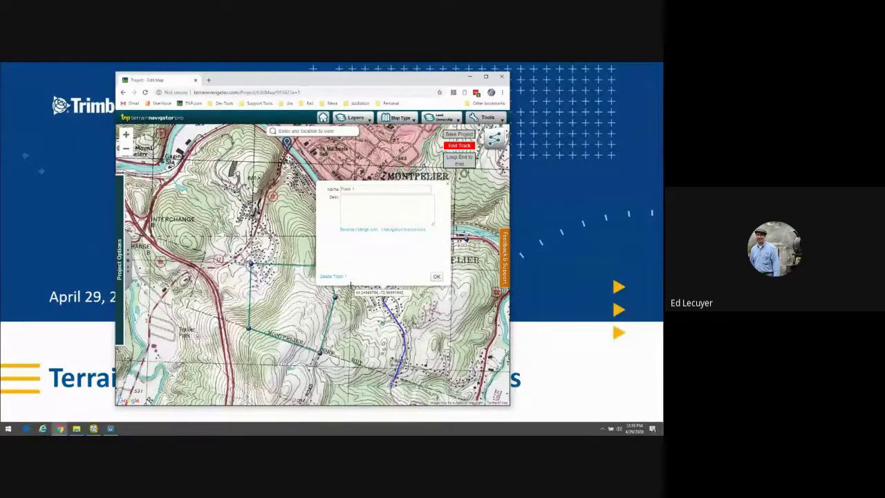
left_click(437, 276)
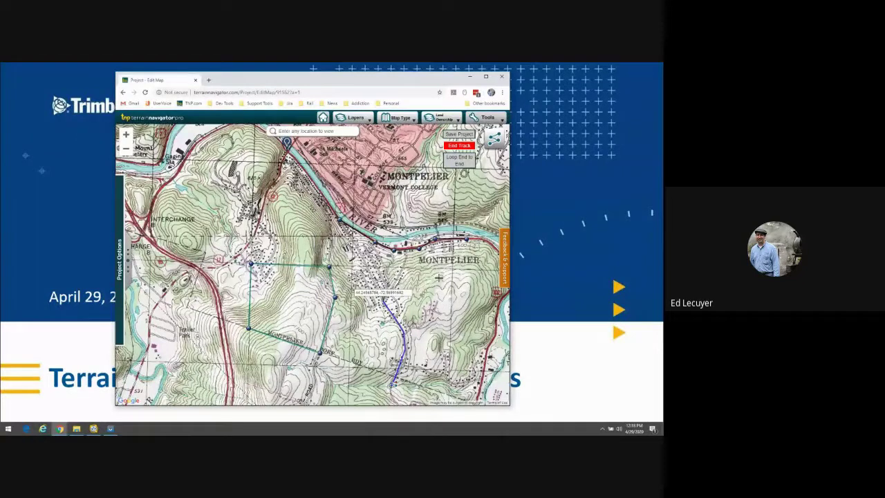
Step: Check the new track's distance in the project options and save the project
left_click(119, 257)
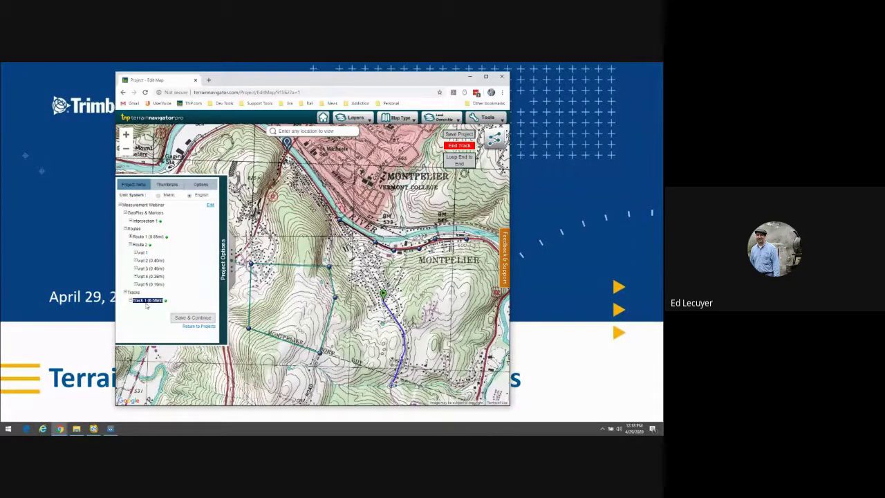
left_click(193, 317)
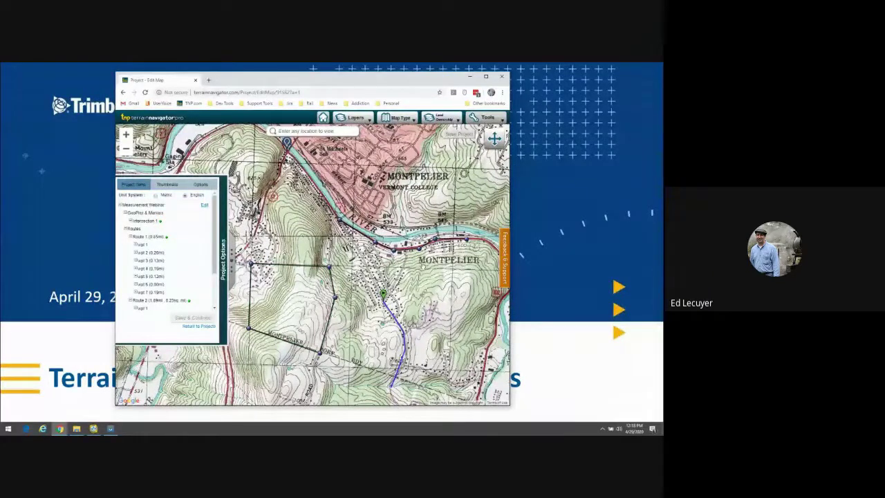
Step: Draw a five-point track around the hill just below the lower MONTPELIER label, loop its end to its start, and end the track
left_click(488, 117)
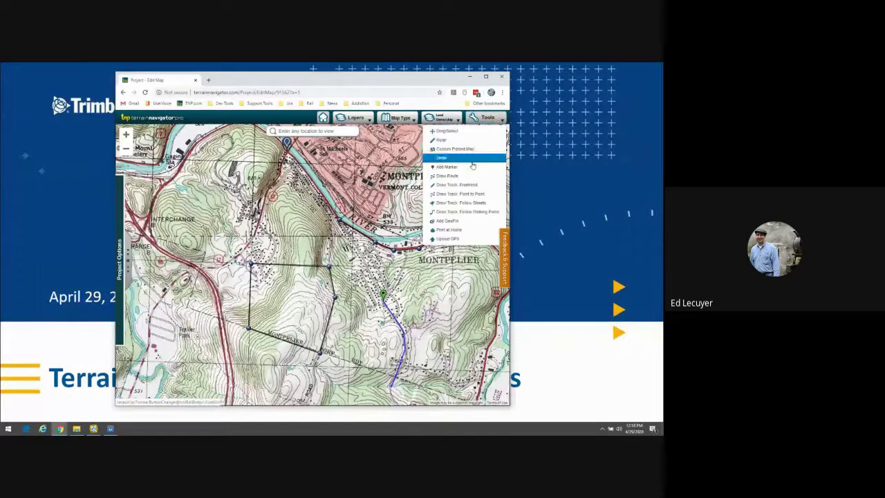
left_click(473, 194)
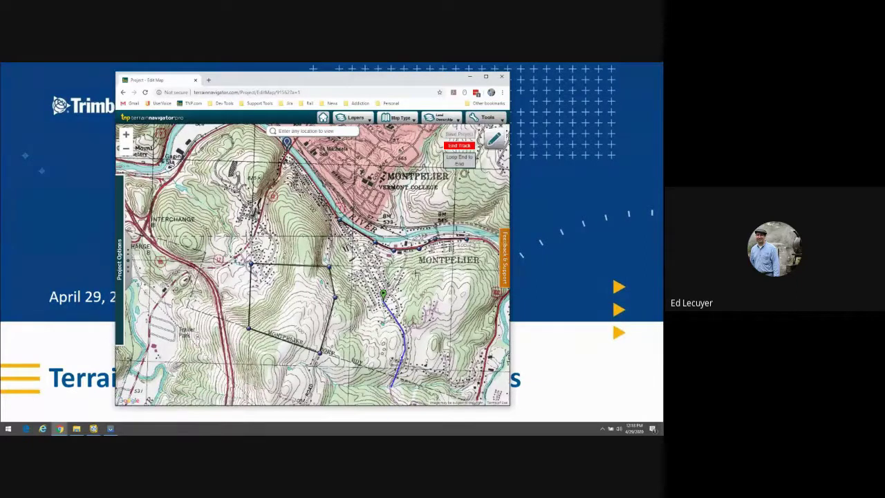
left_click(403, 264)
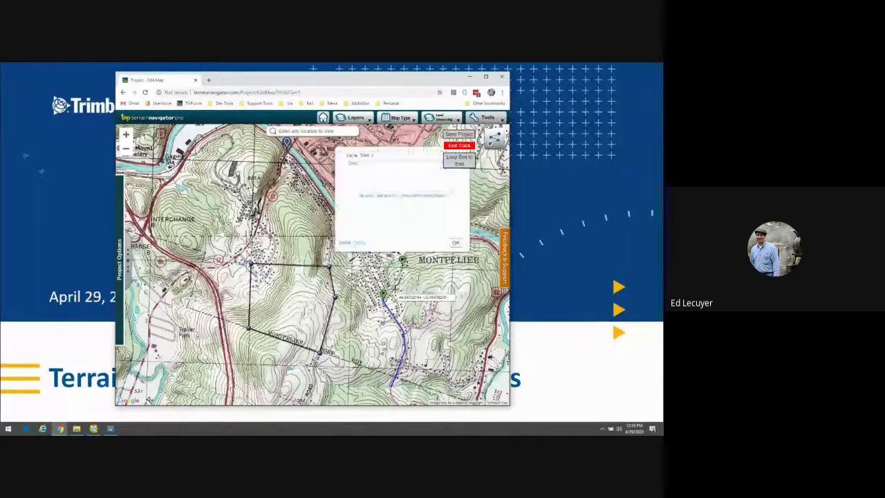
left_click(394, 287)
left_click(418, 306)
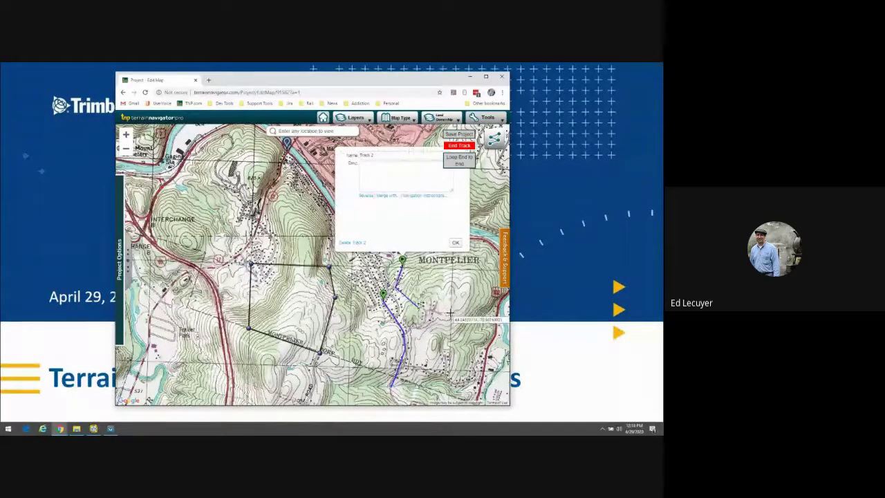
left_click(450, 313)
left_click(450, 269)
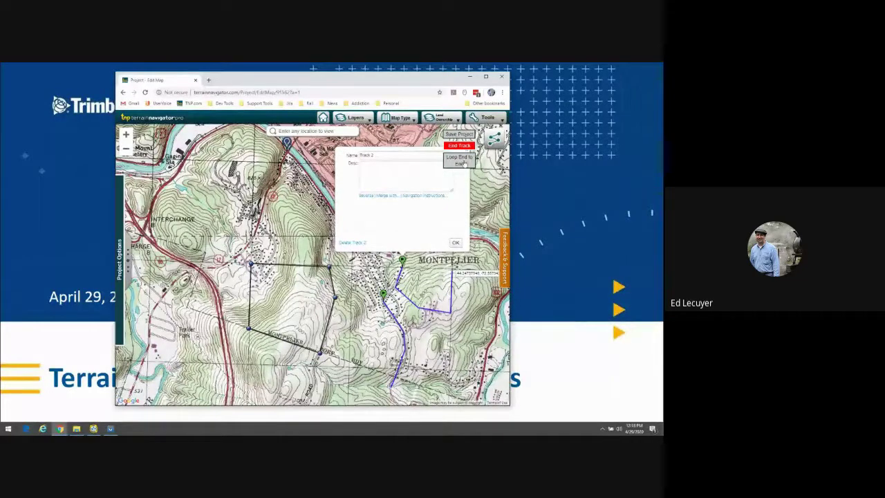
left_click(464, 161)
left_click(465, 146)
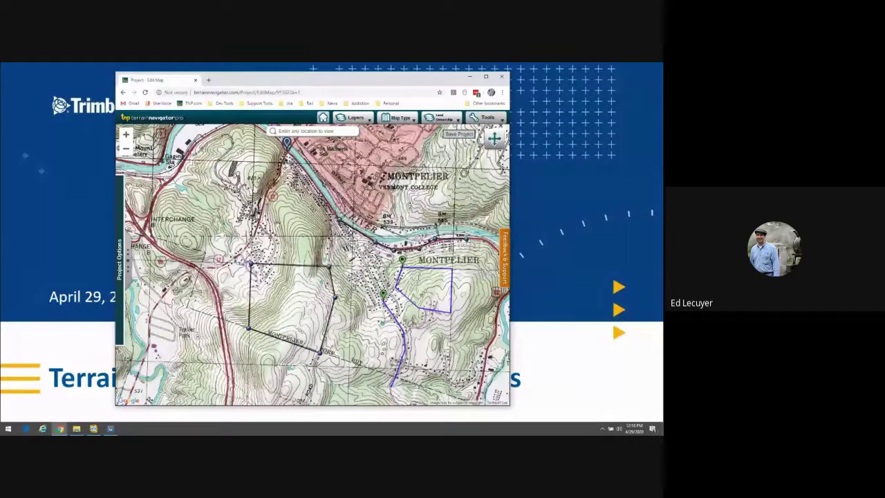
Step: Check the looped track's perimeter and area in the project options, view its name and description details, and save the project
left_click(119, 260)
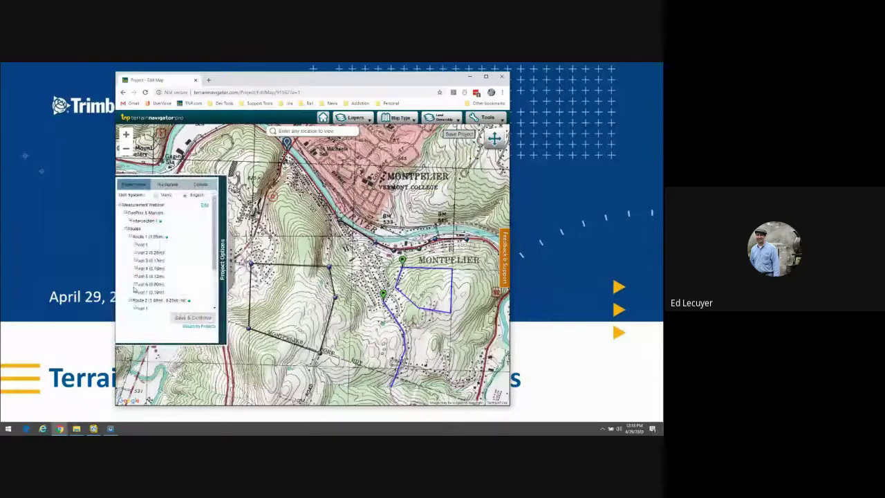
left_click(125, 228)
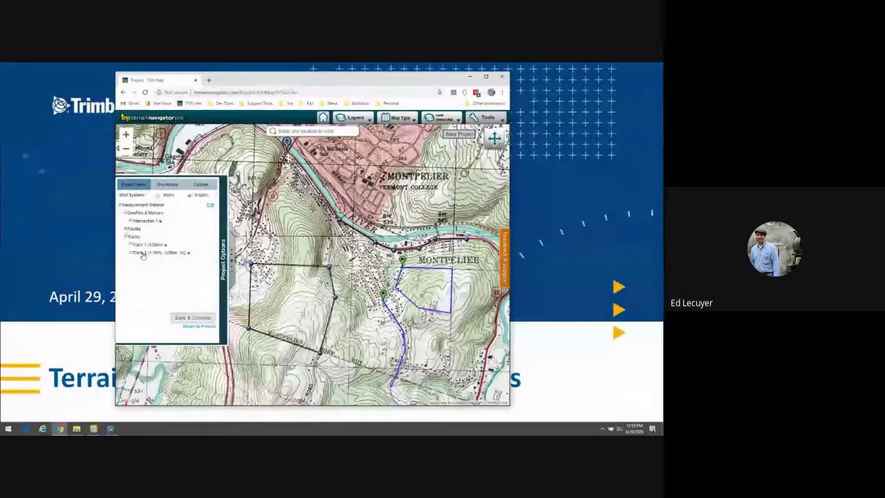
left_click(144, 253)
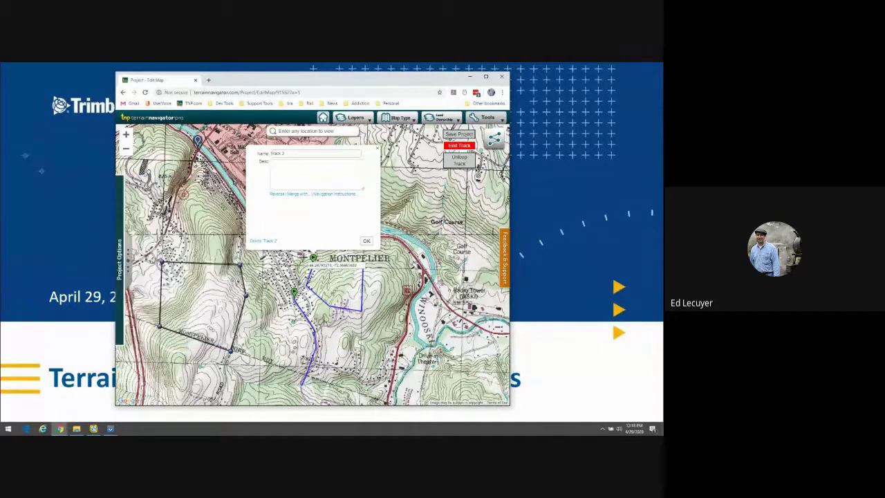
left_click(369, 242)
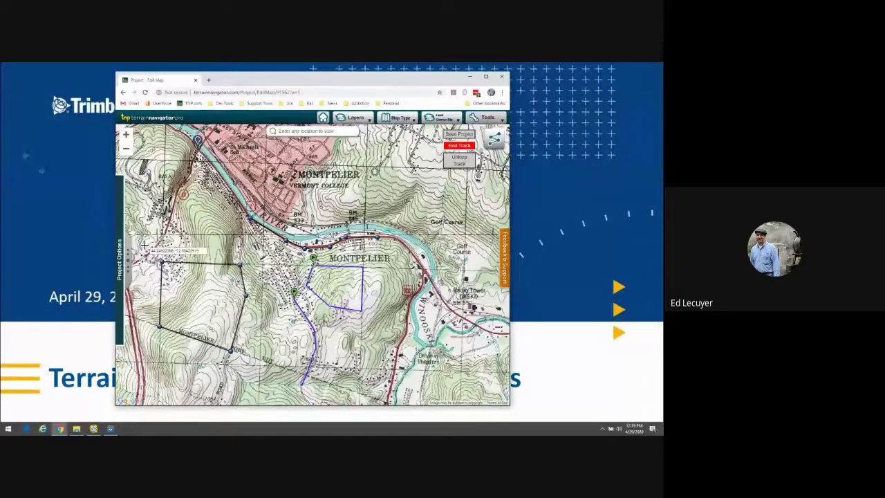
left_click(119, 263)
left_click(177, 319)
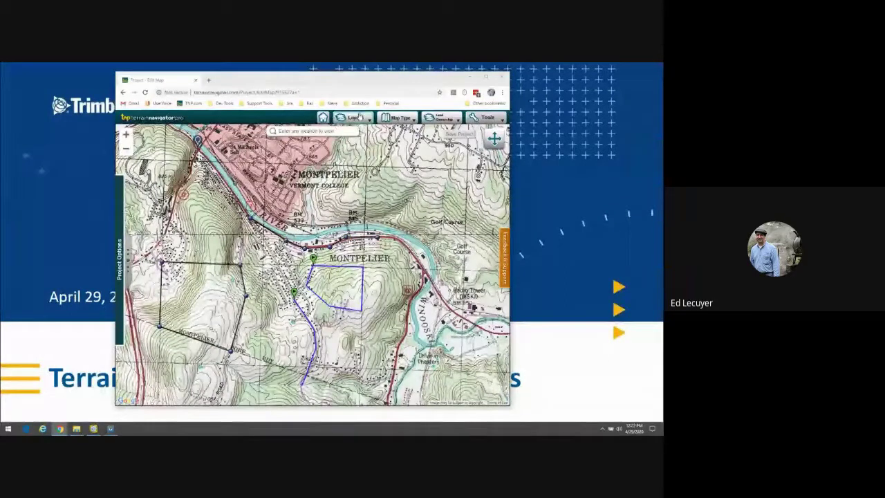
Step: On the project's details page, show the elevation profile of Route 1 and review the distances and areas of the tracks and routes
left_click(322, 118)
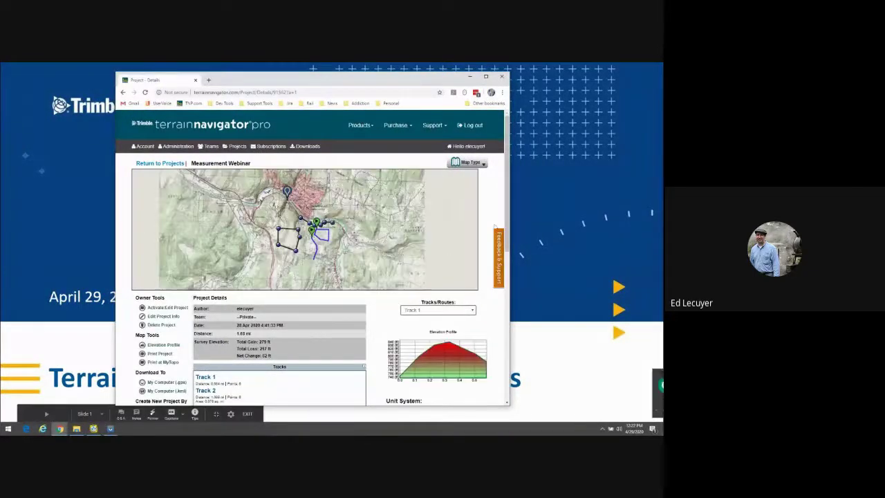
left_click_drag(506, 220, 509, 294)
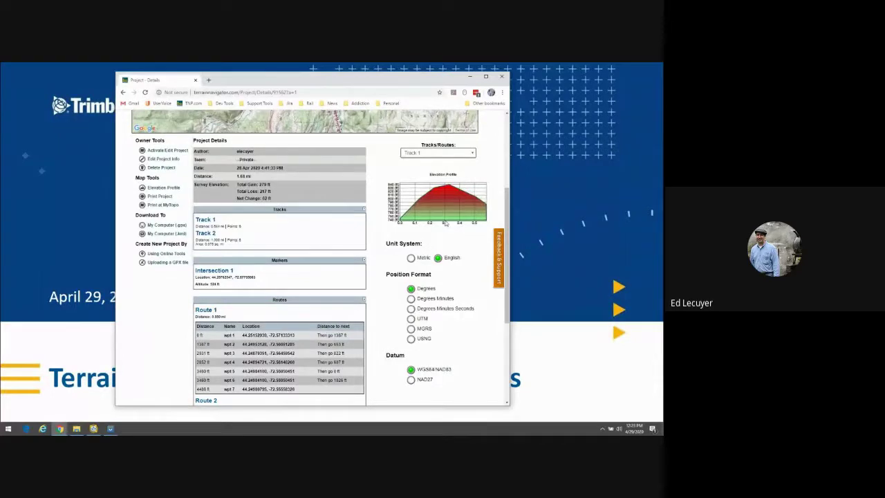
left_click(473, 153)
left_click(471, 186)
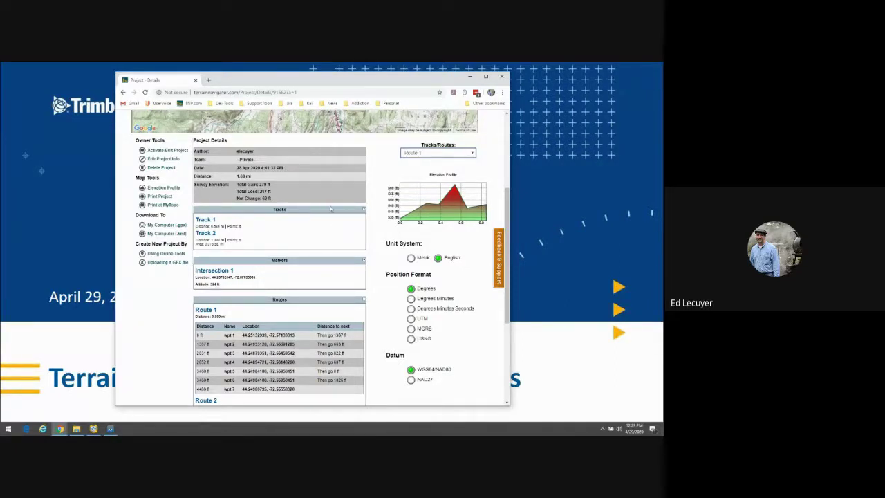
scroll(384, 318, "down", 5)
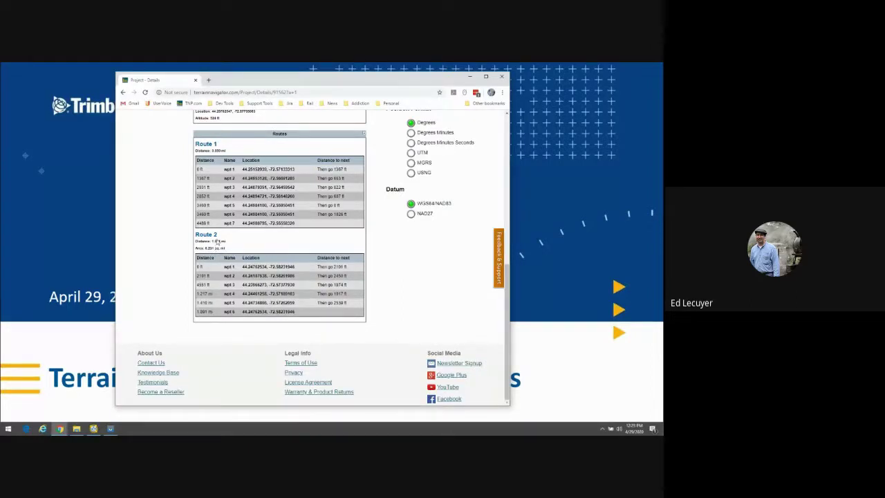
scroll(243, 266, "up", 5)
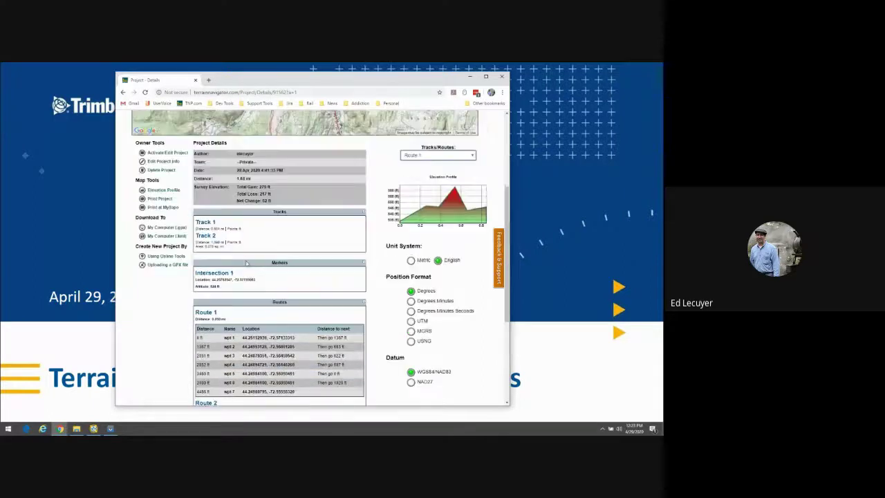
scroll(253, 276, "down", 1)
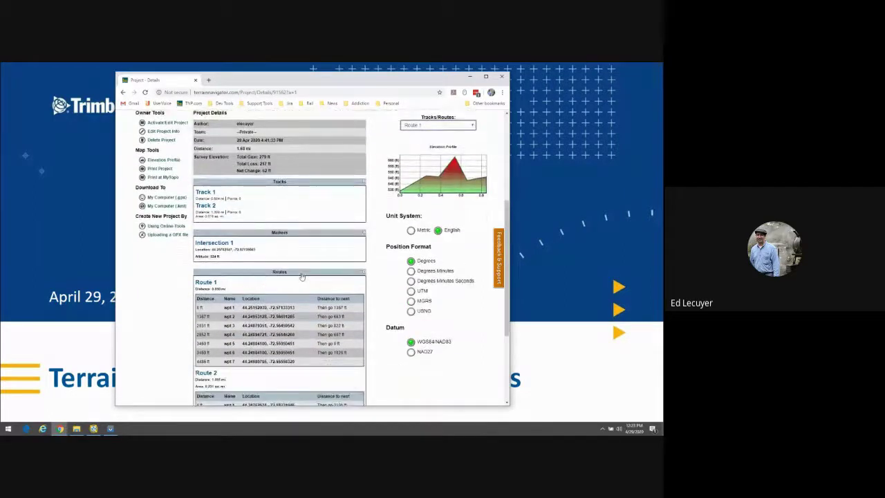
scroll(332, 280, "up", 1)
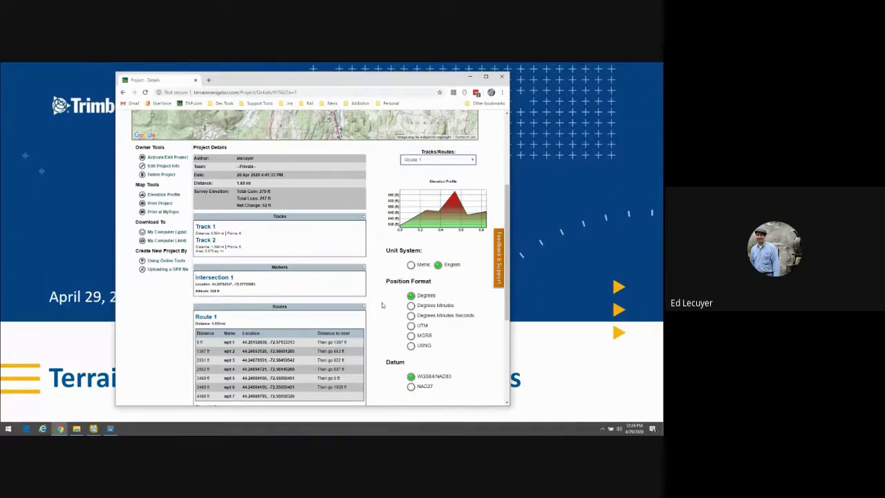
Step: Switch to the mirrored phone's map view and minimize the browser window
left_click(112, 429)
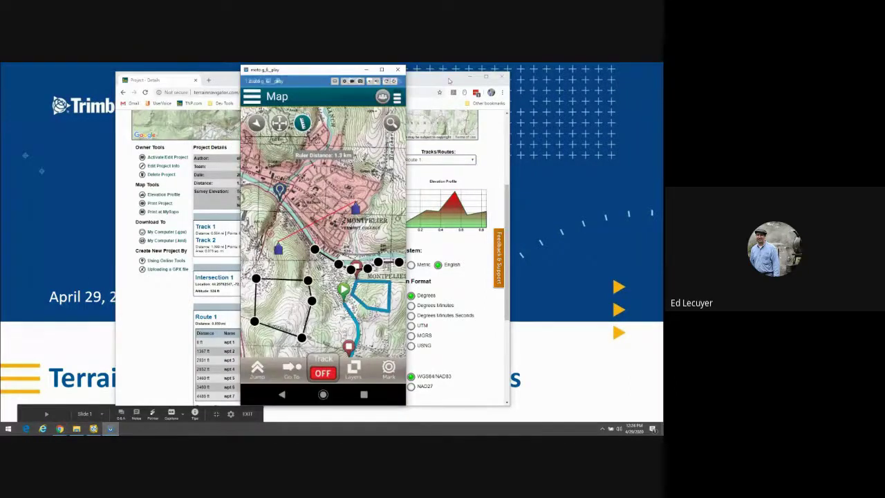
left_click(470, 77)
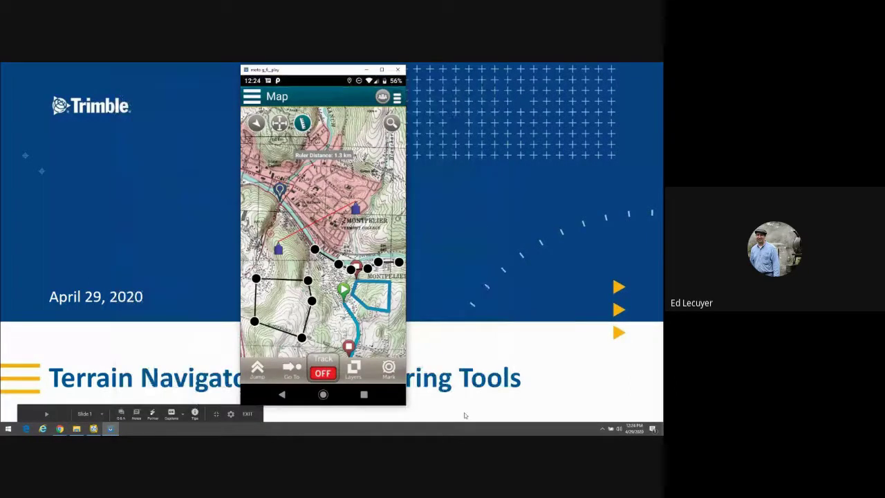
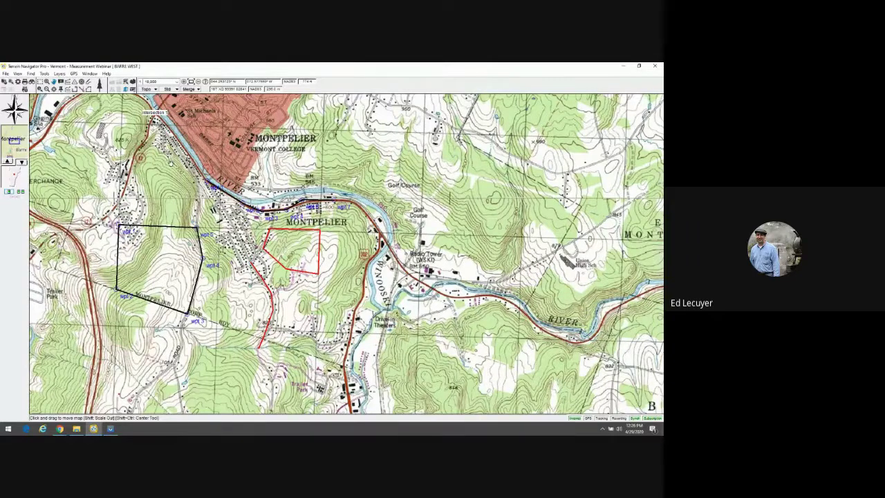
Step: In the desktop Terrain Navigator Pro program, open the preferences and display the Units category
left_click_drag(146, 113, 193, 137)
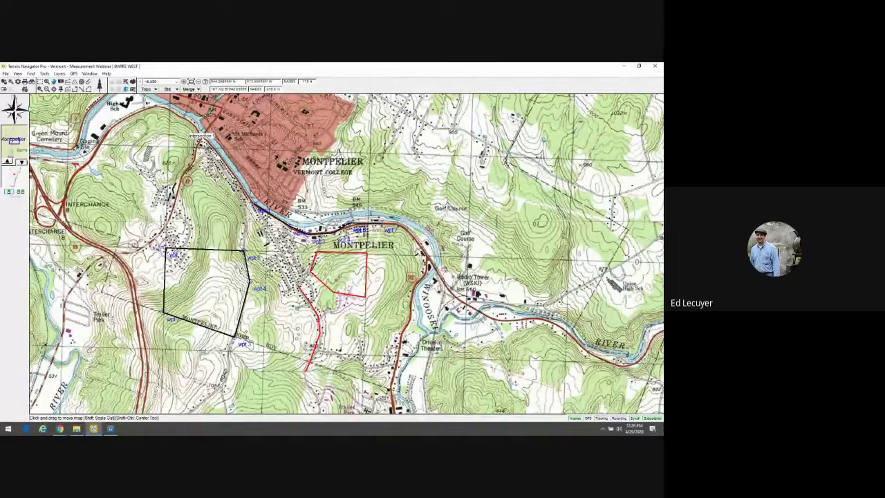
left_click(5, 73)
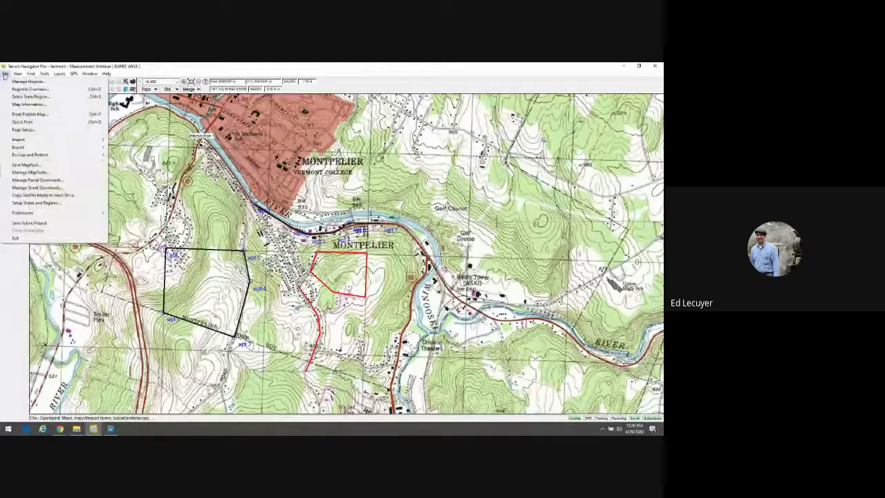
mouse_move(97, 212)
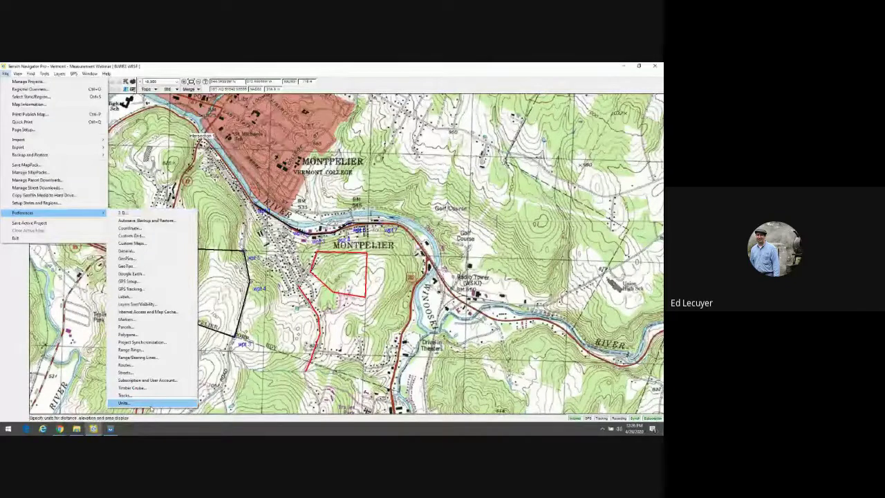
left_click(159, 251)
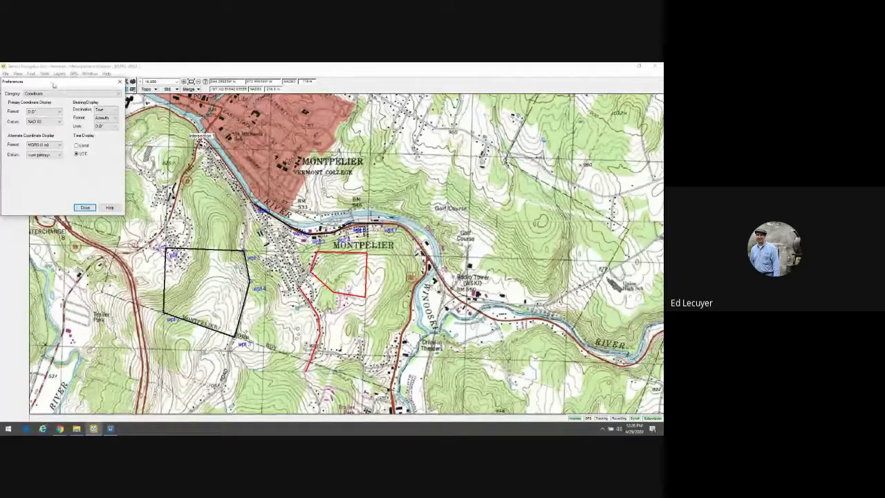
left_click_drag(54, 84, 92, 127)
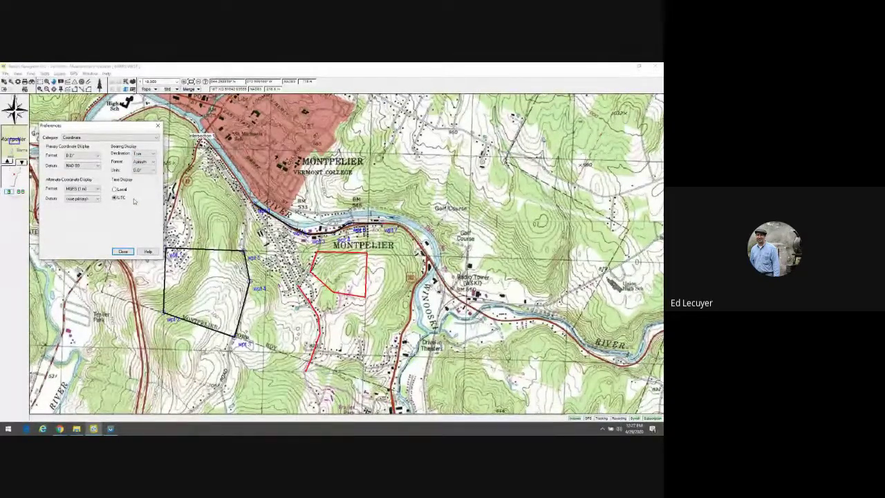
left_click(104, 137)
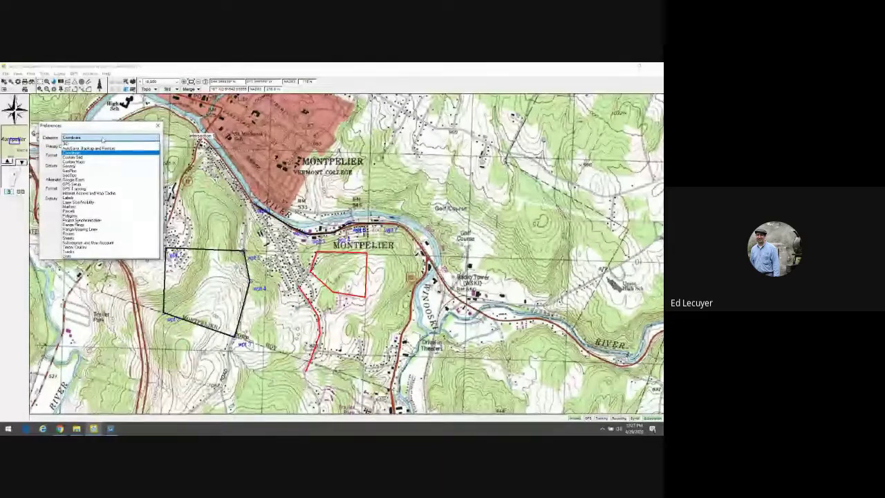
left_click(93, 256)
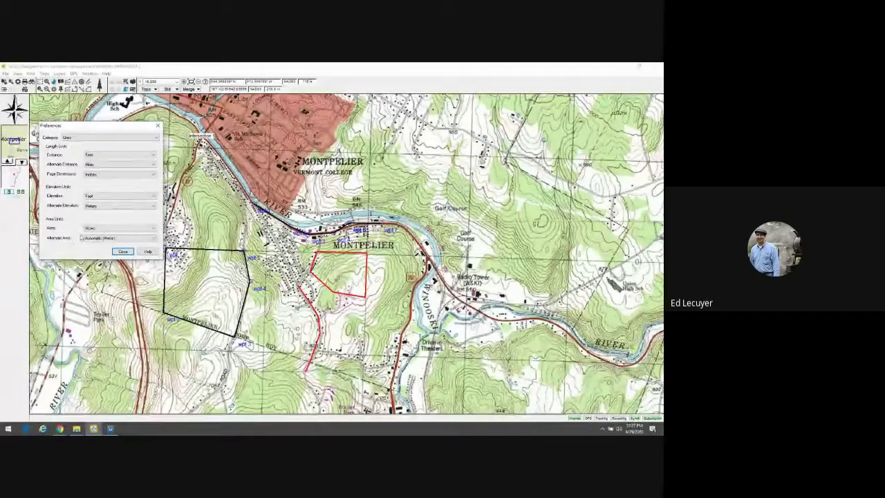
Step: Set the alternate area unit to Miles
left_click(154, 239)
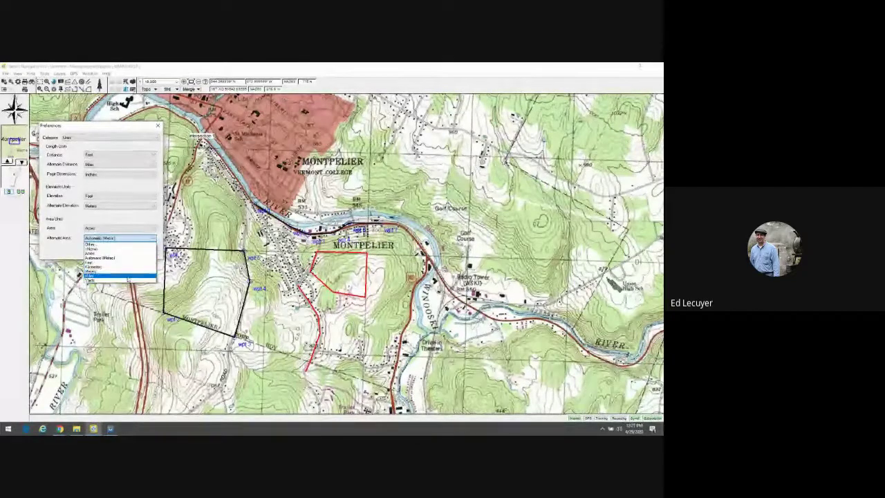
left_click(130, 276)
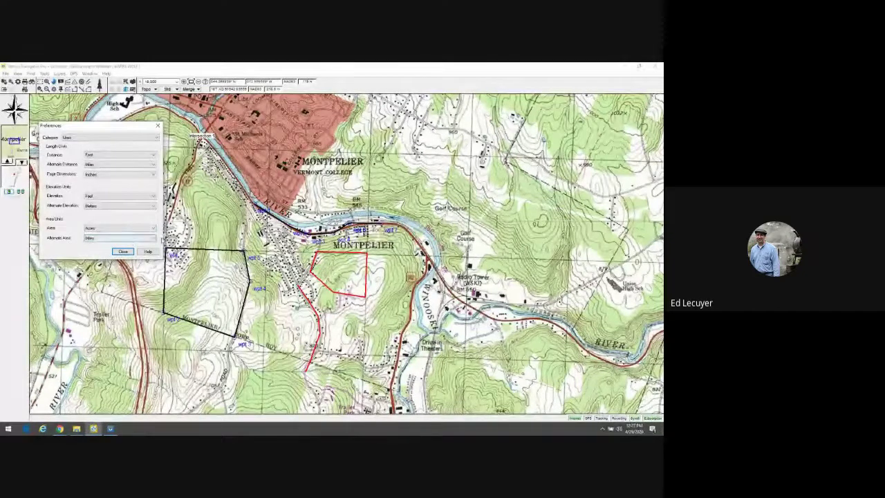
left_click(154, 238)
left_click(154, 239)
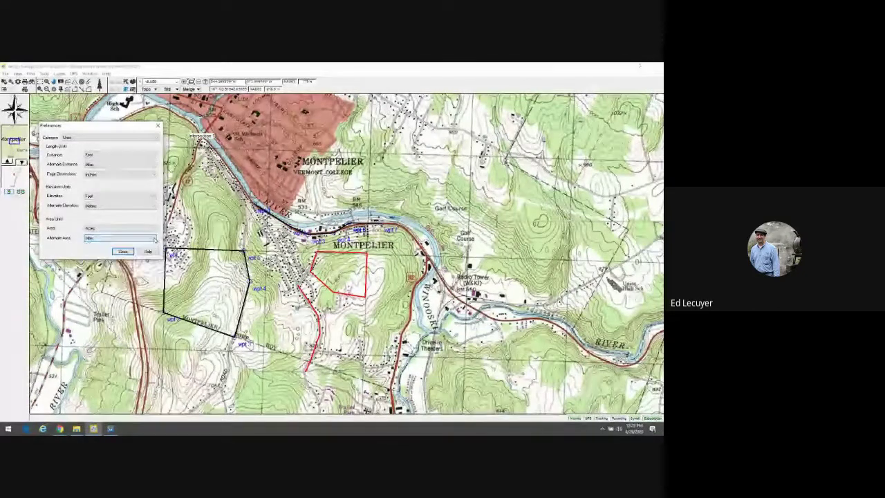
Step: Choose Other as the distance unit and browse the full list of additional length units
left_click(153, 155)
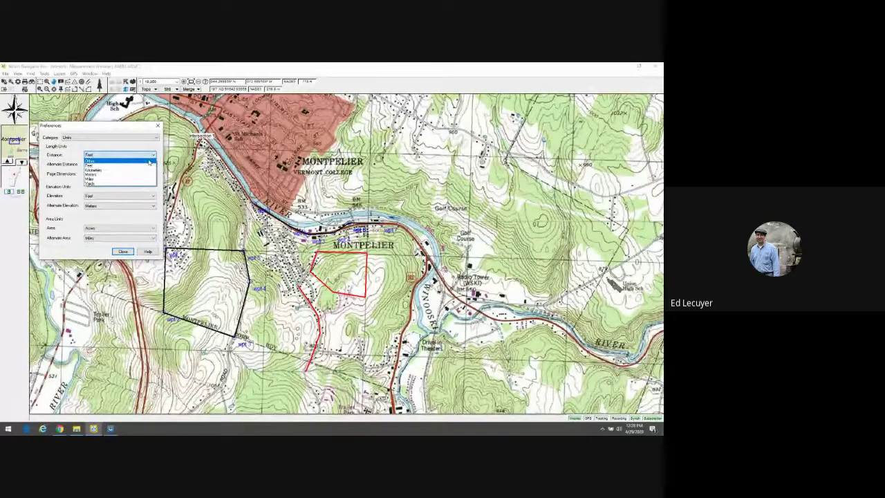
left_click(148, 162)
left_click_drag(371, 232, 378, 278)
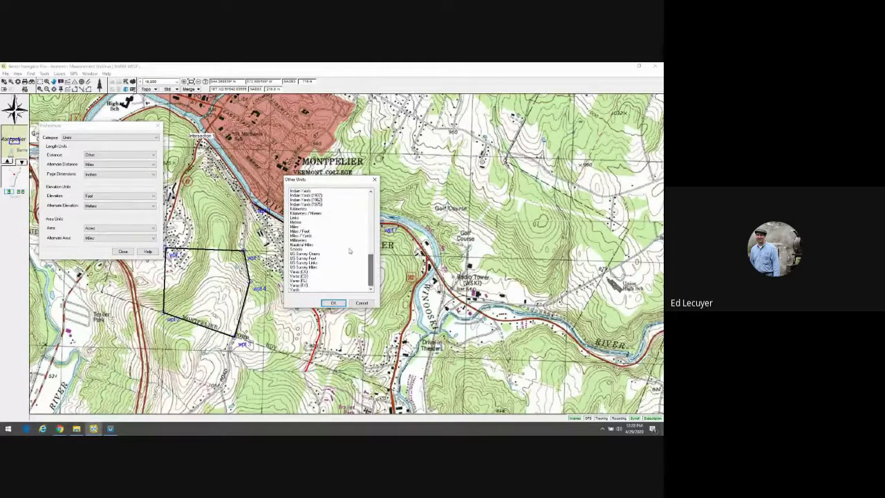
left_click(350, 251)
left_click(358, 288)
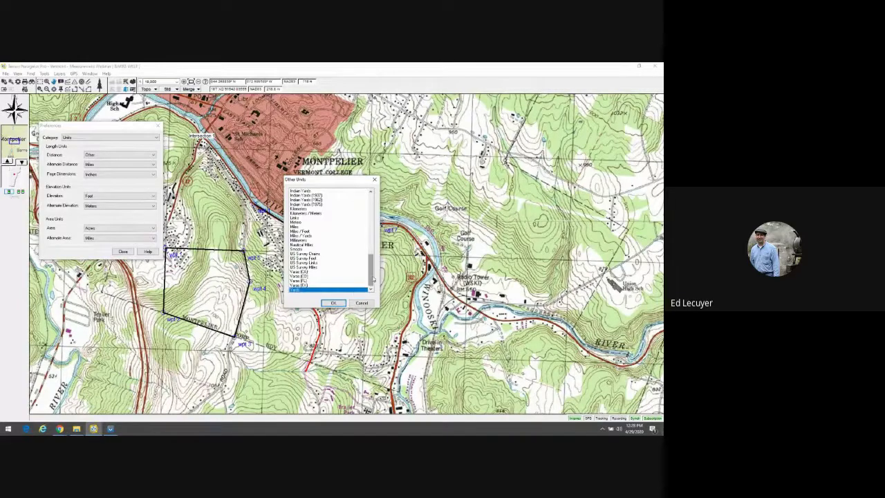
left_click_drag(371, 280, 370, 209)
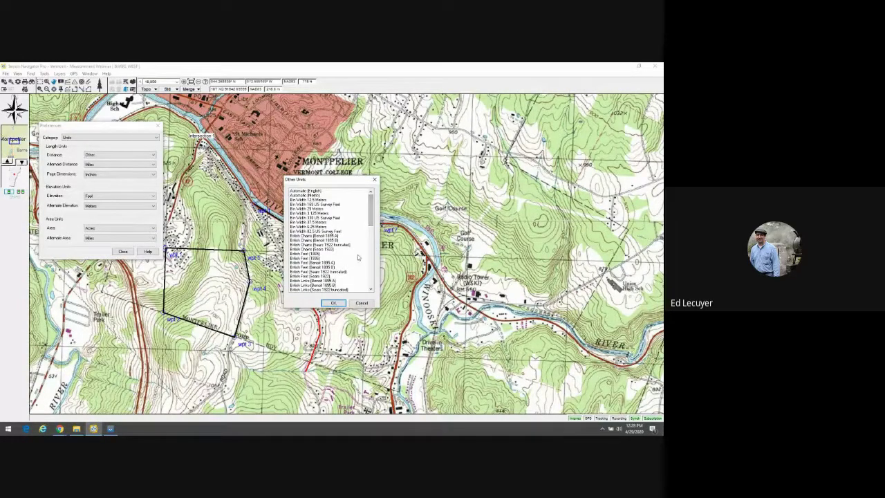
left_click_drag(370, 215, 374, 245)
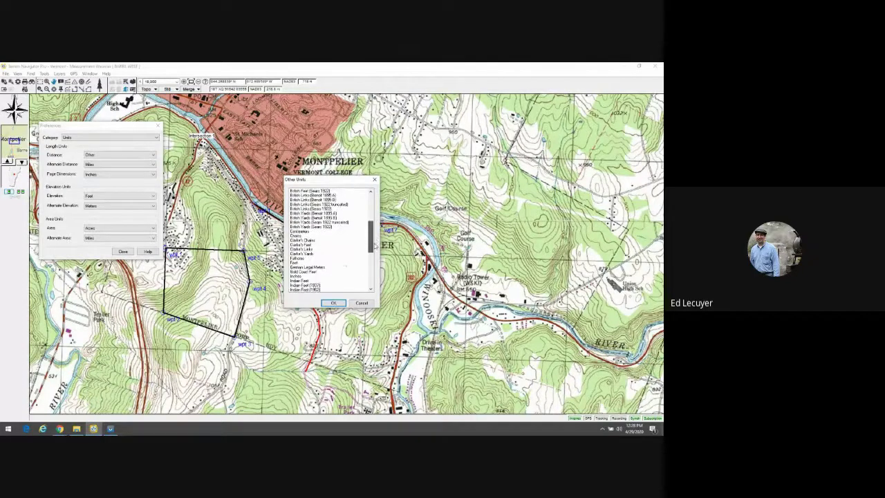
Step: Select Feet as the distance unit from the other units and close the preferences
left_click(345, 259)
left_click(342, 264)
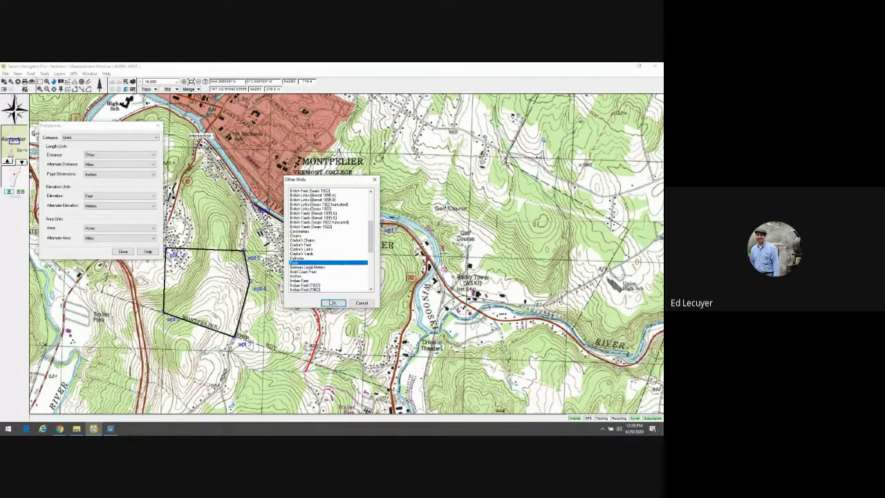
left_click(331, 302)
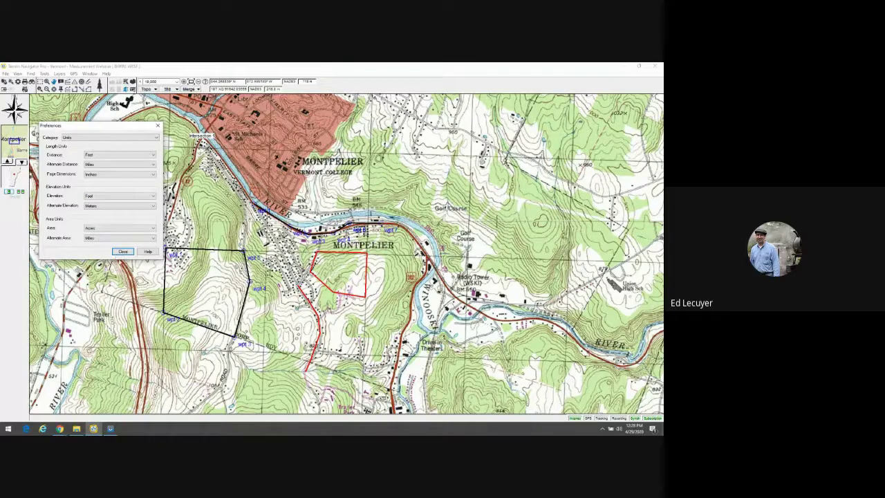
left_click(122, 251)
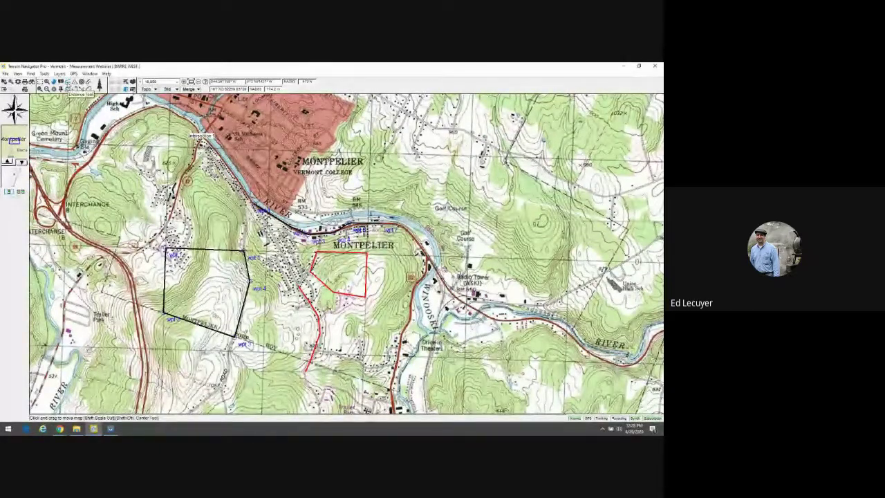
Step: Measure a multi-segment distance north along the road beside the Winooski River to the junction, continuing southeast along the main road
left_click(68, 81)
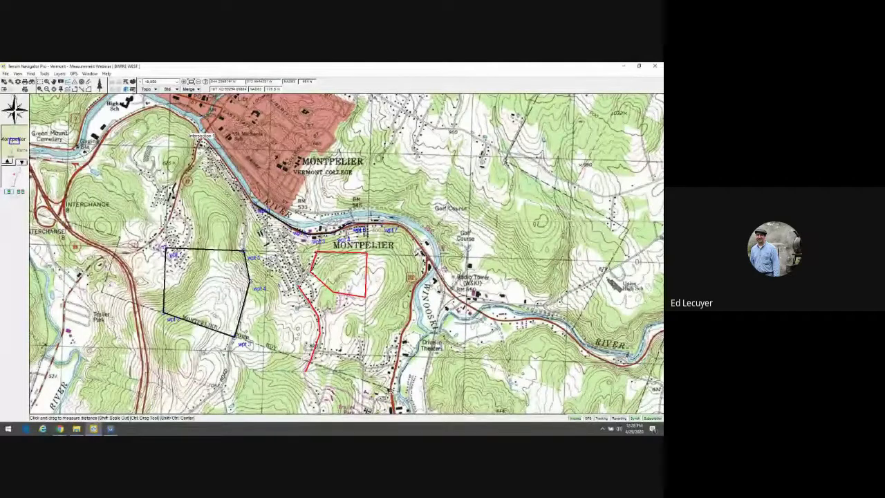
left_click_drag(393, 391, 451, 377)
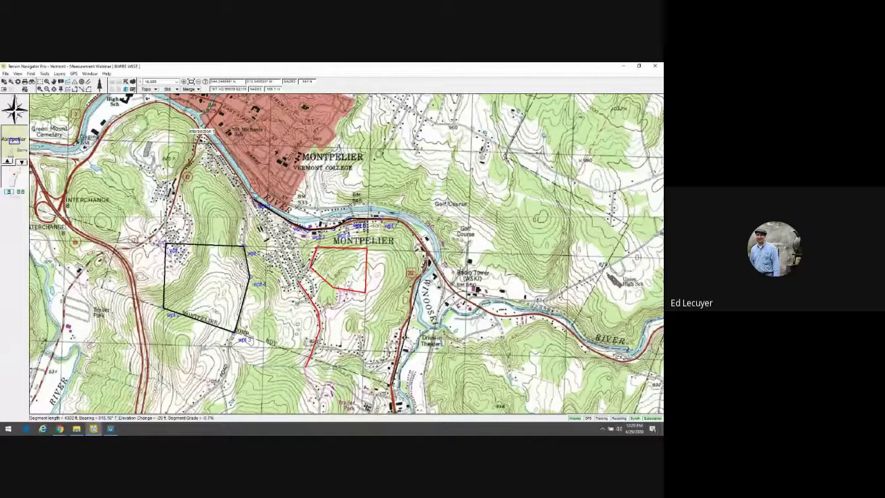
left_click(427, 257)
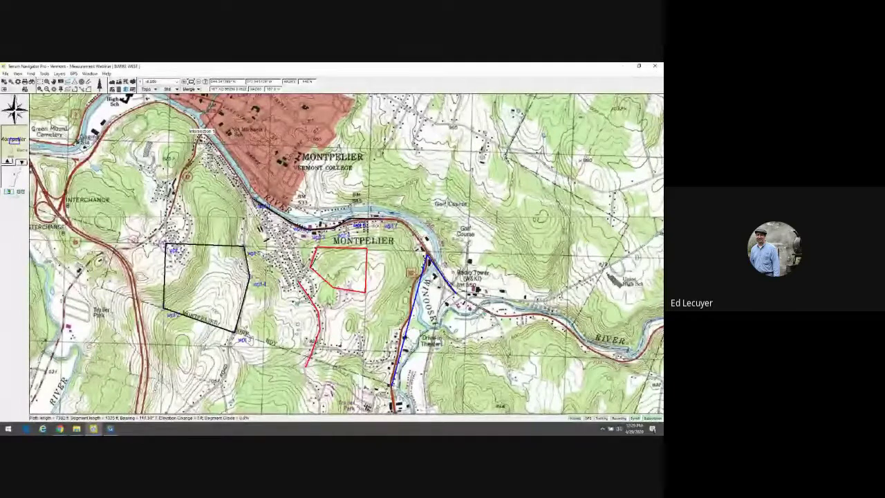
left_click(487, 310)
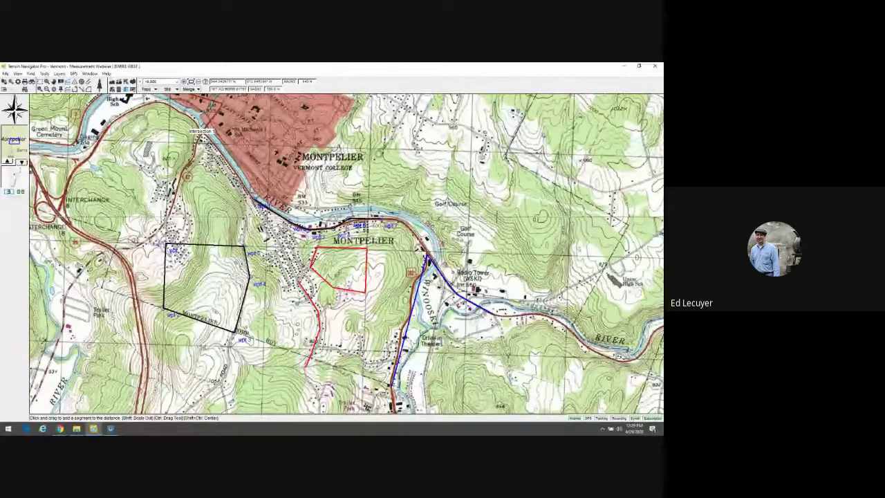
Step: Display the distance information for the measured road path, and clear the measurement from the map
right_click(434, 296)
left_click(468, 305)
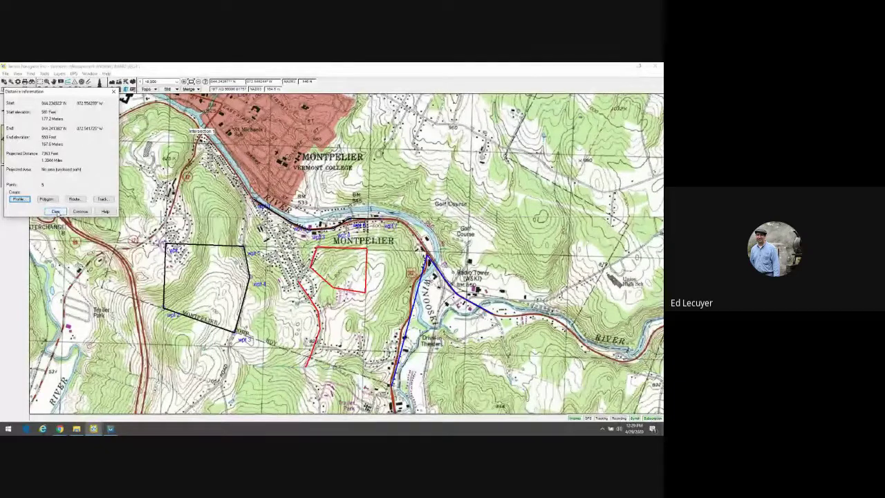
left_click(56, 211)
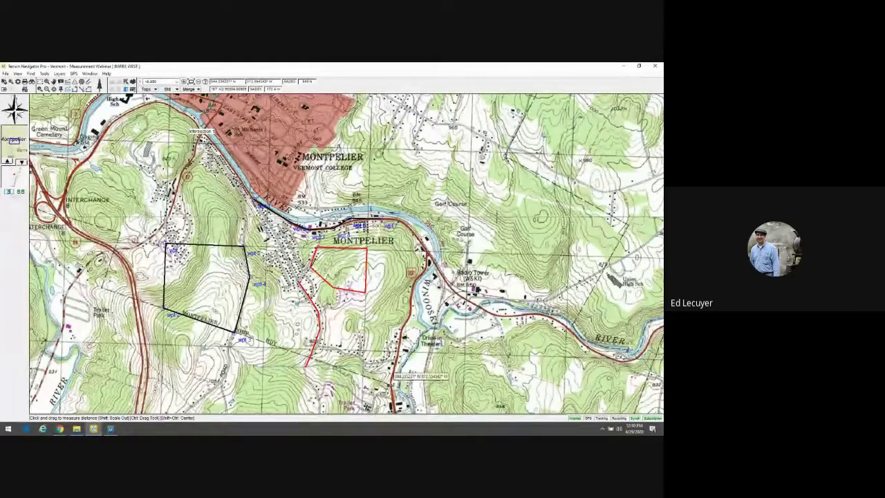
Step: Measure the same road beside the Winooski River up to the junction, following its curves, and display the line's distance tip
left_click(392, 374)
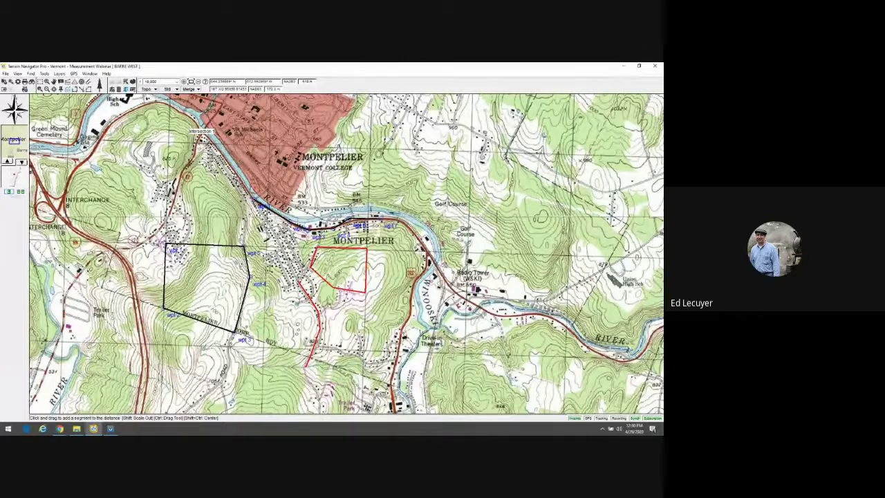
left_click_drag(392, 383, 428, 261)
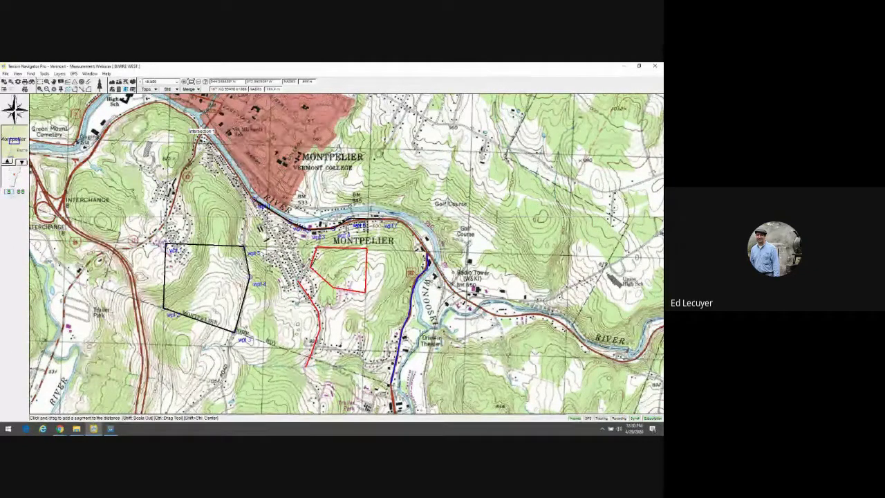
mouse_move(405, 330)
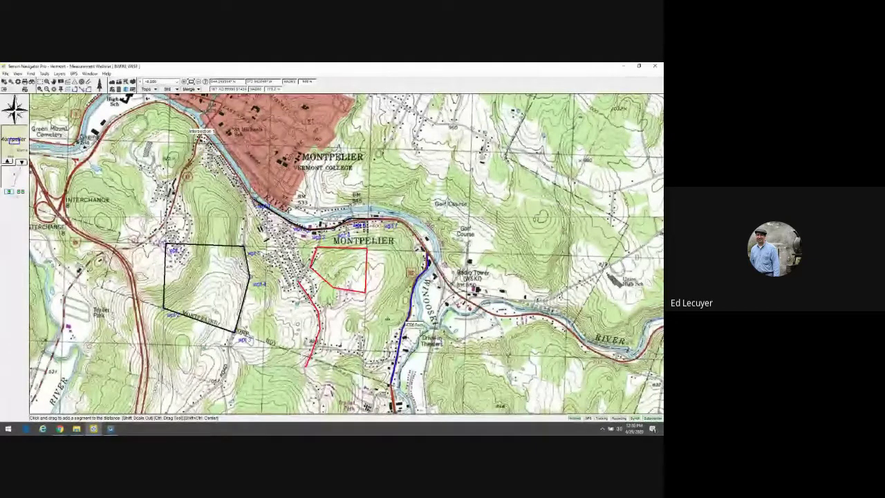
Step: Examine the GeoTips preferences for Distance, checking the information displayed at the start and end of a line, and close the preferences
left_click(19, 82)
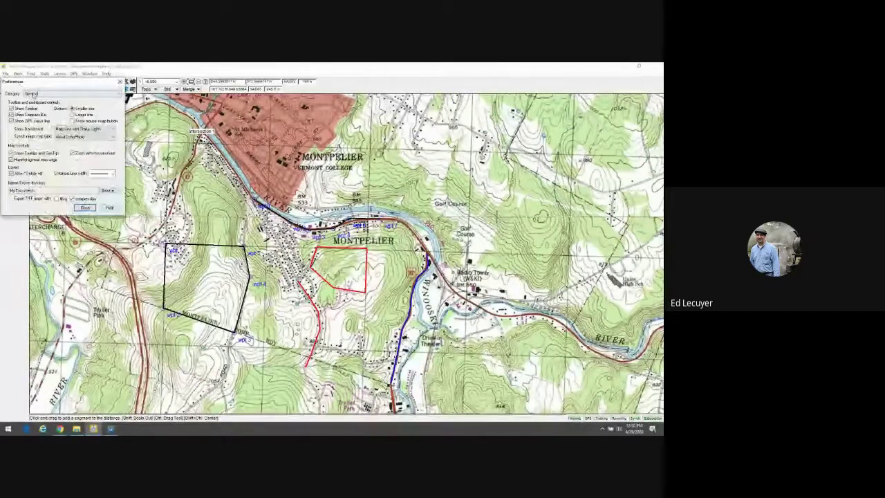
left_click(33, 94)
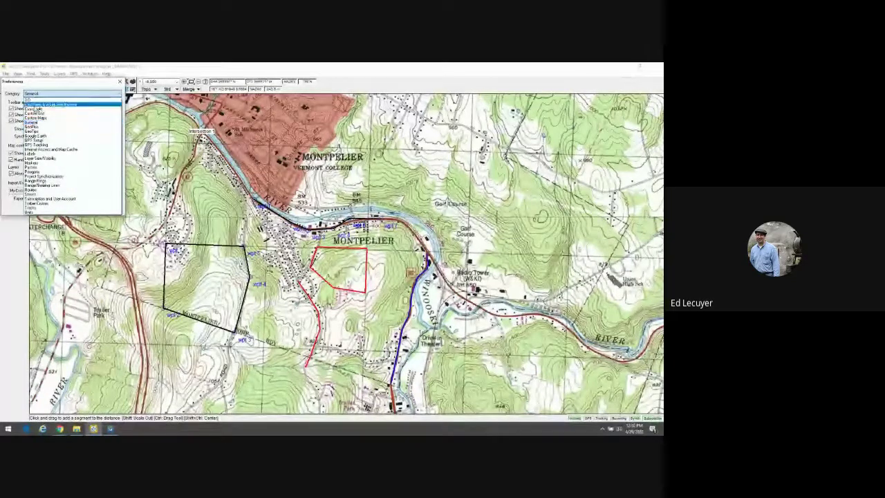
left_click(40, 131)
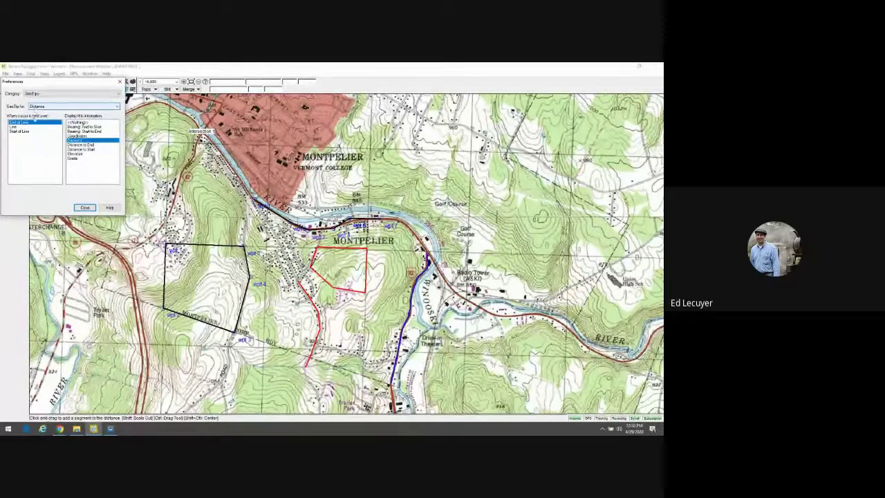
left_click(18, 131)
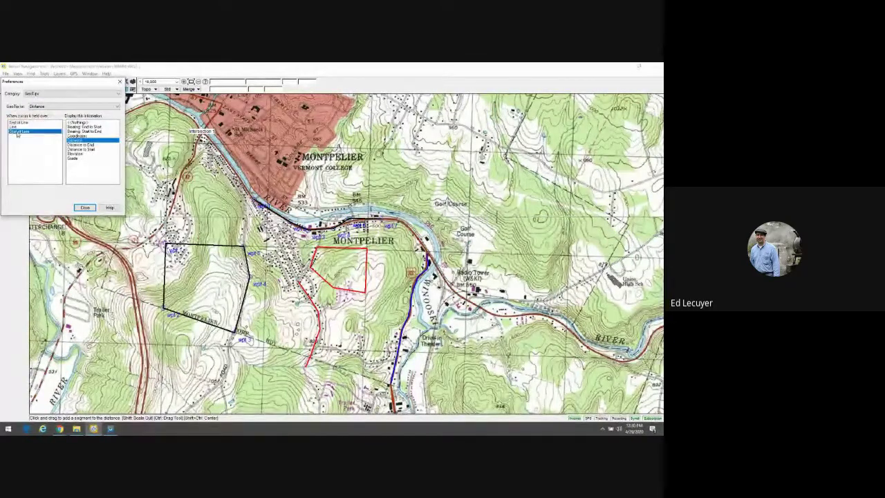
left_click(19, 122)
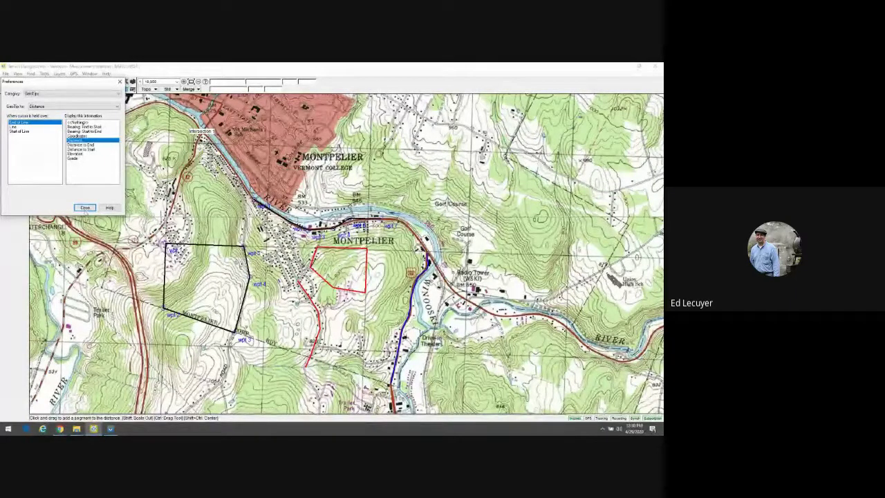
left_click(85, 209)
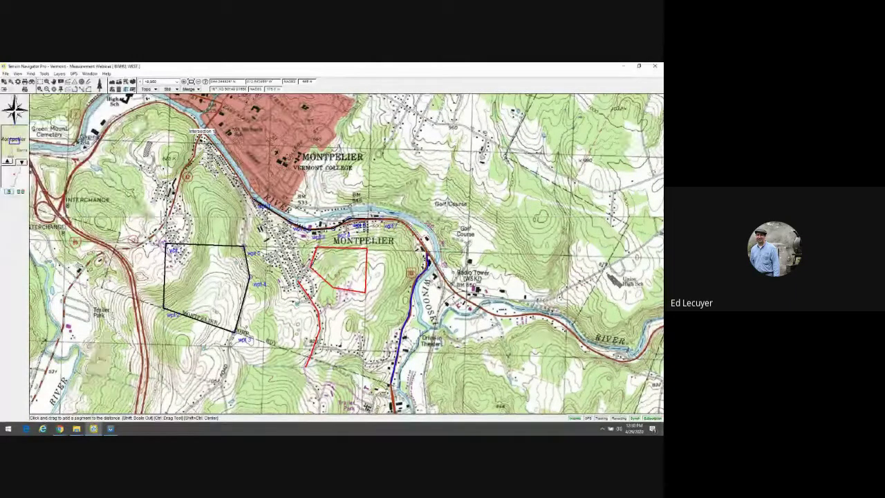
Step: Delete the road measurement and draw a distance path about 6,900 ft long from the river near the benchmark across the Golf Course to the eastern hill
mouse_move(481, 273)
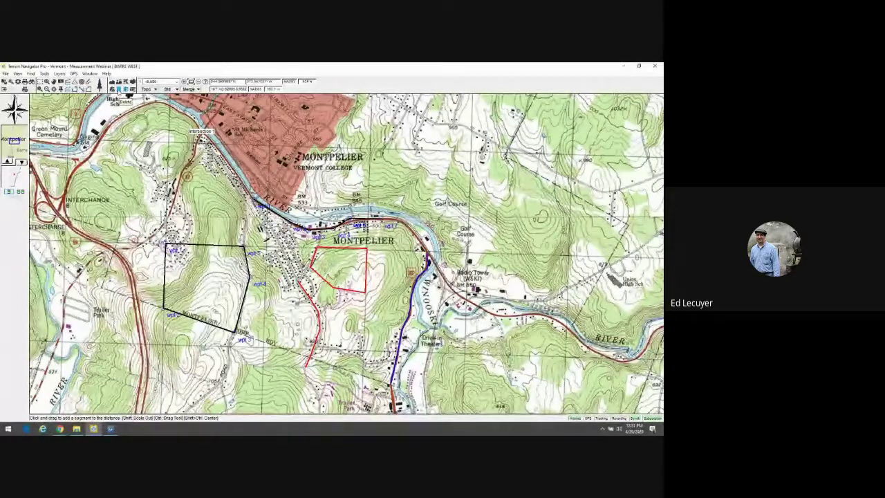
left_click(118, 90)
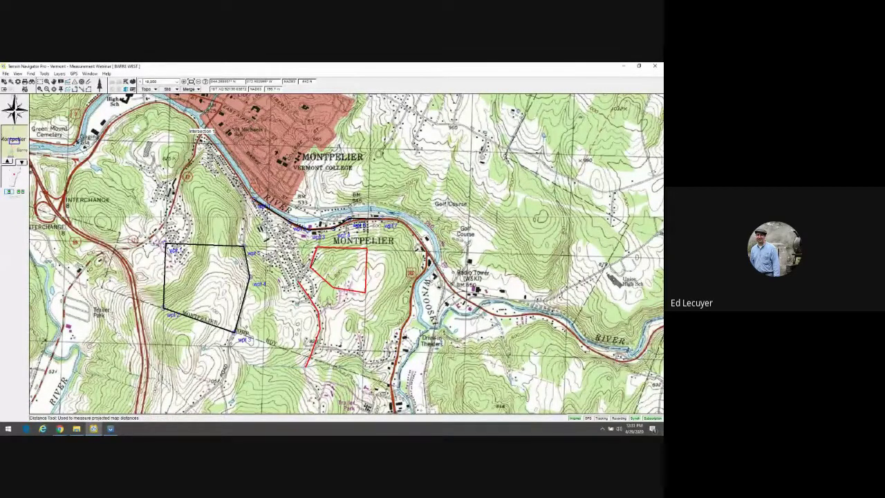
left_click(474, 378)
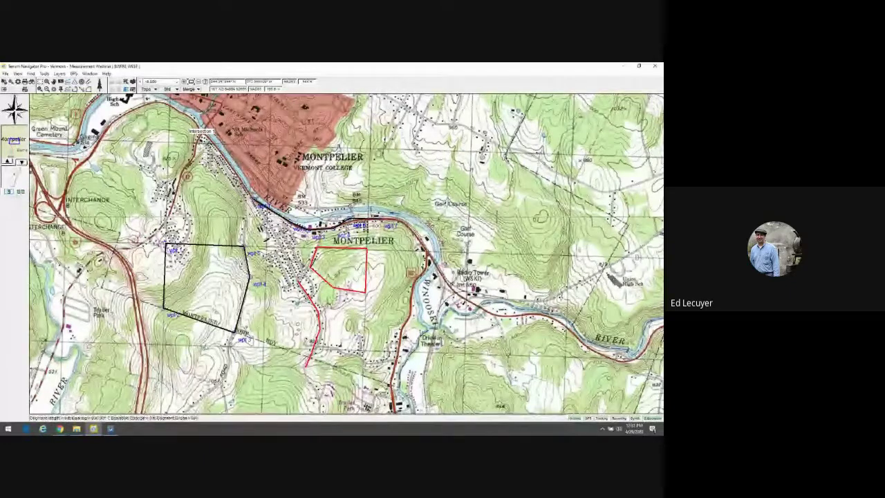
mouse_move(351, 205)
left_mouse_down()
mouse_move(397, 200)
mouse_move(425, 177)
mouse_move(484, 209)
mouse_move(541, 215)
left_mouse_up()
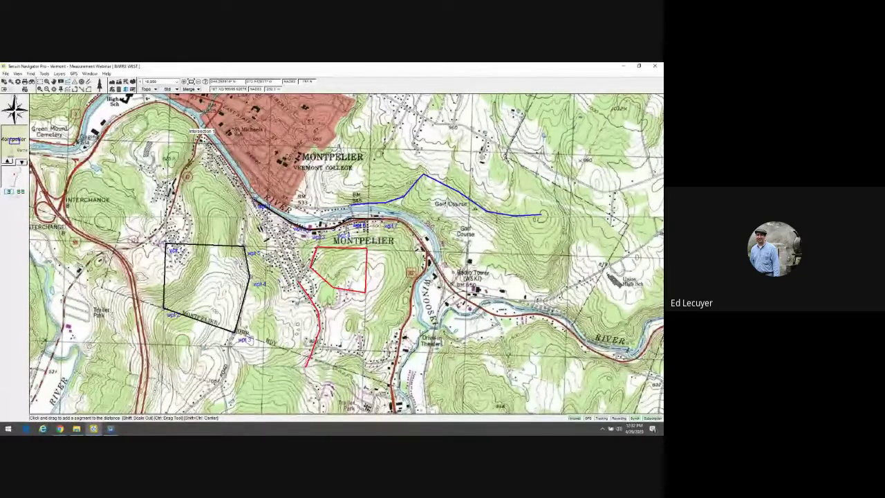
Step: Display the elevation profile of the Golf Course path, locate a point on its climb on the map, and close the profile
right_click(452, 207)
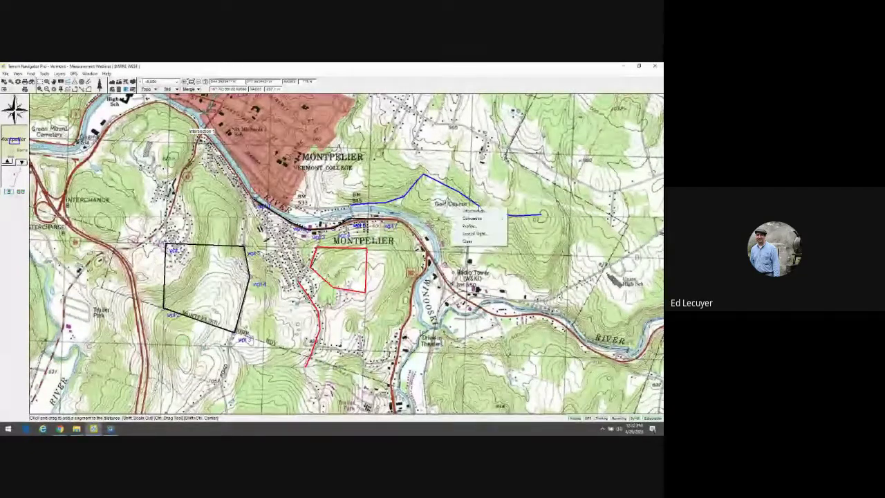
left_click(480, 226)
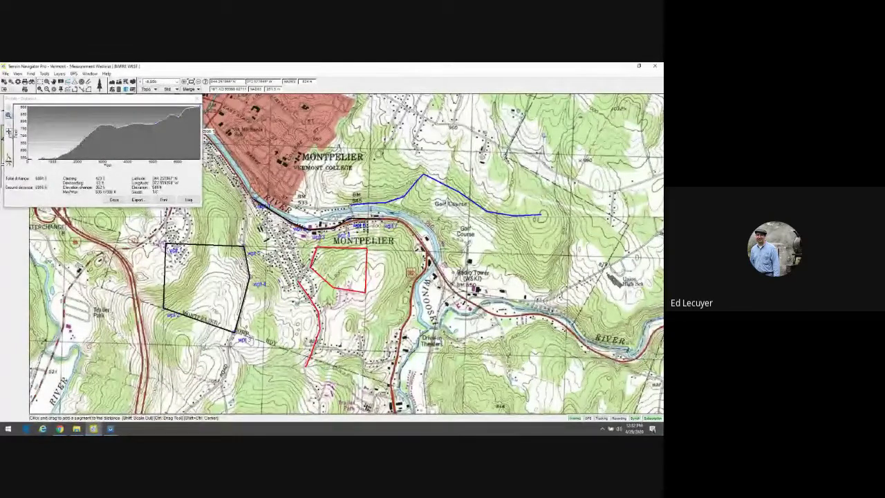
left_click(64, 135)
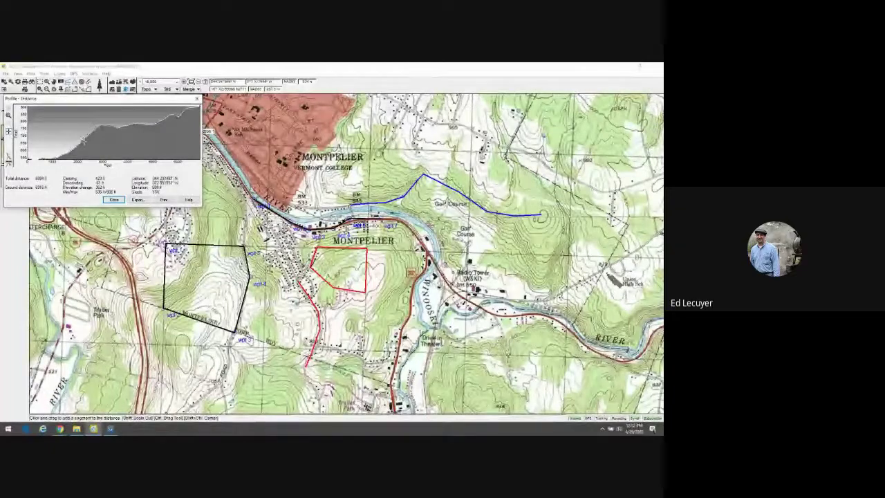
left_click(83, 138)
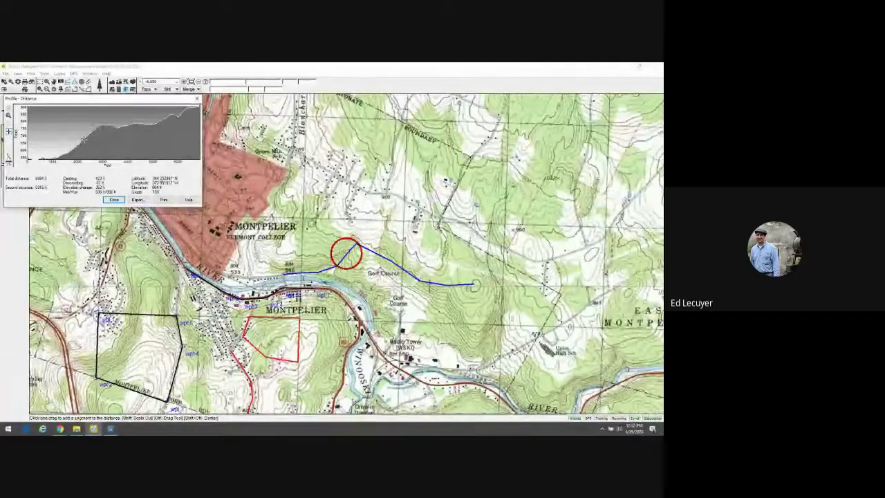
left_click(239, 300)
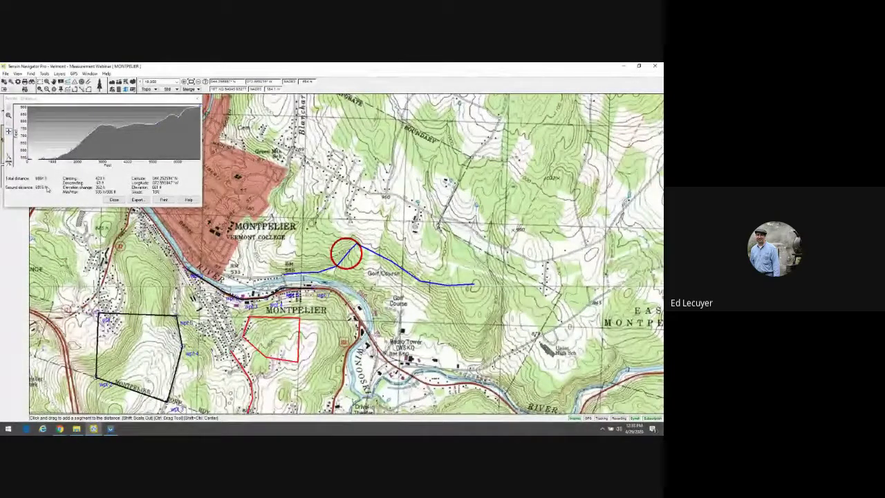
left_click(115, 199)
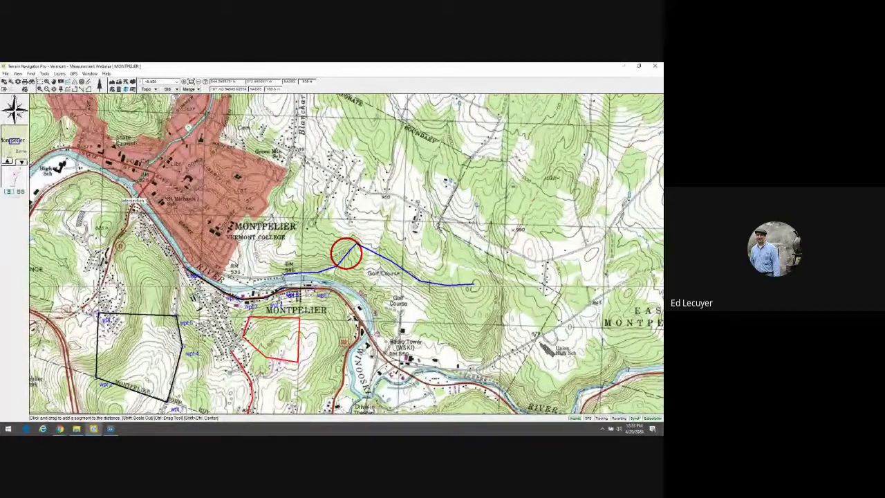
Step: Display the line of sight between the ends of the Golf Course path and examine where terrain blocks it
mouse_move(283, 275)
right_click(303, 276)
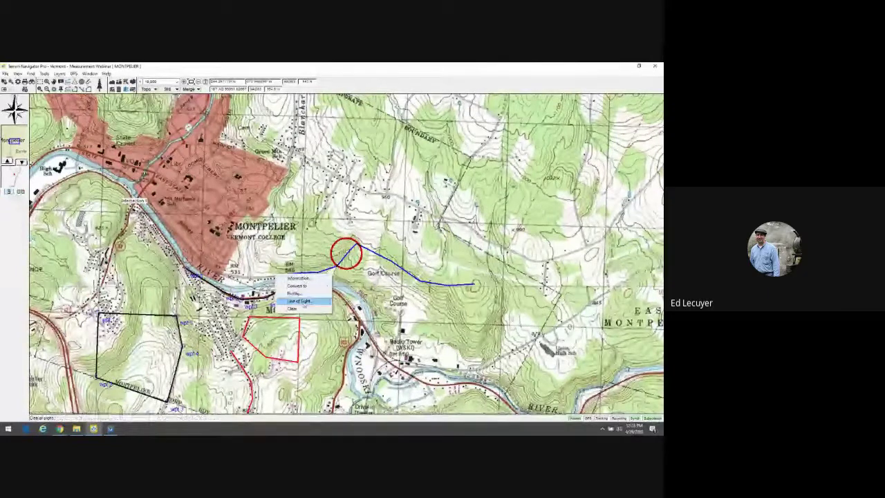
left_click(305, 302)
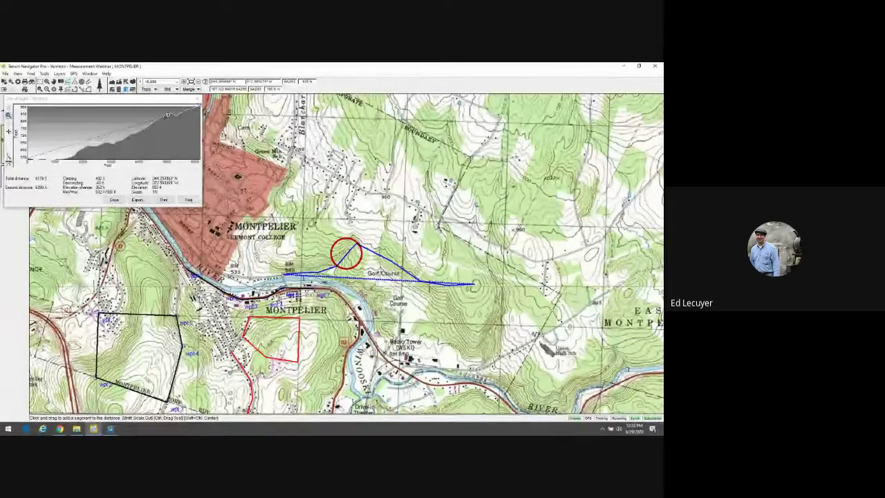
mouse_move(164, 143)
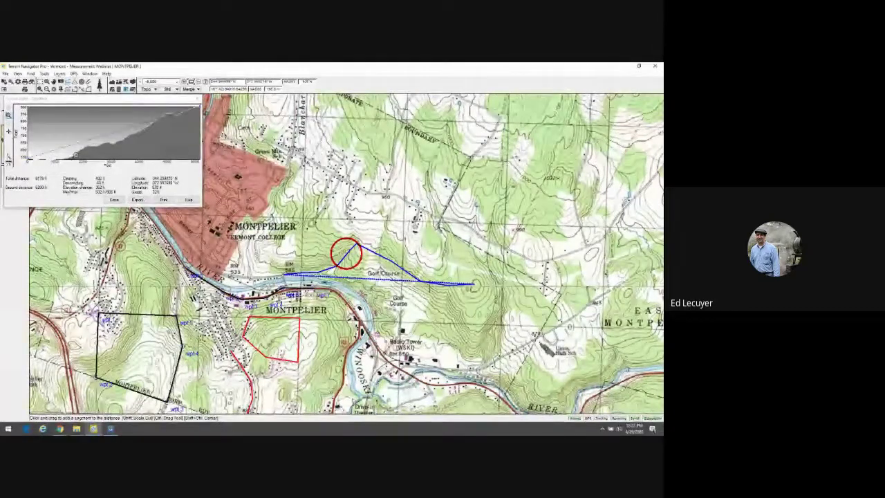
mouse_move(32, 172)
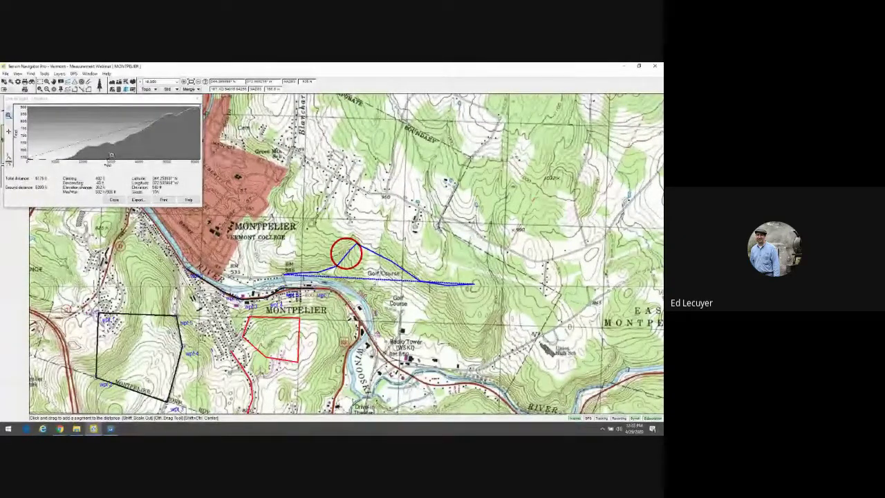
Step: In the line-of-sight profile options, enable offsets and set the end offset to 200 ft
left_click(40, 188)
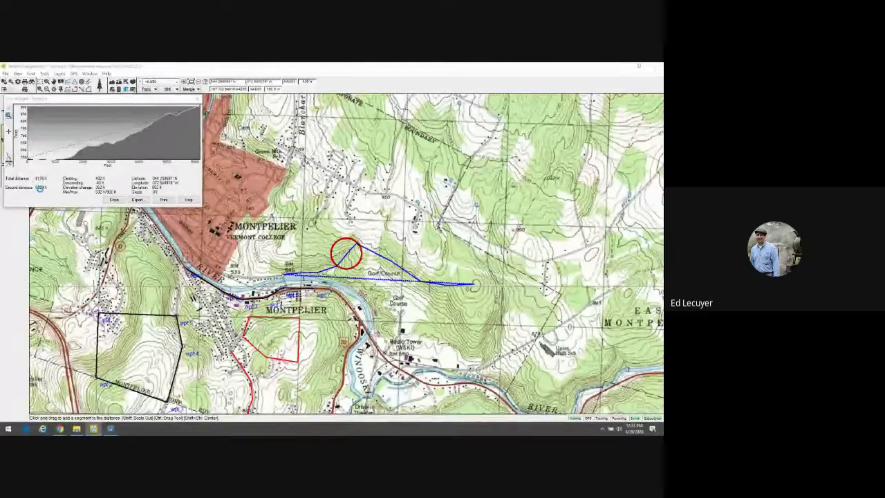
left_click_drag(92, 182, 88, 206)
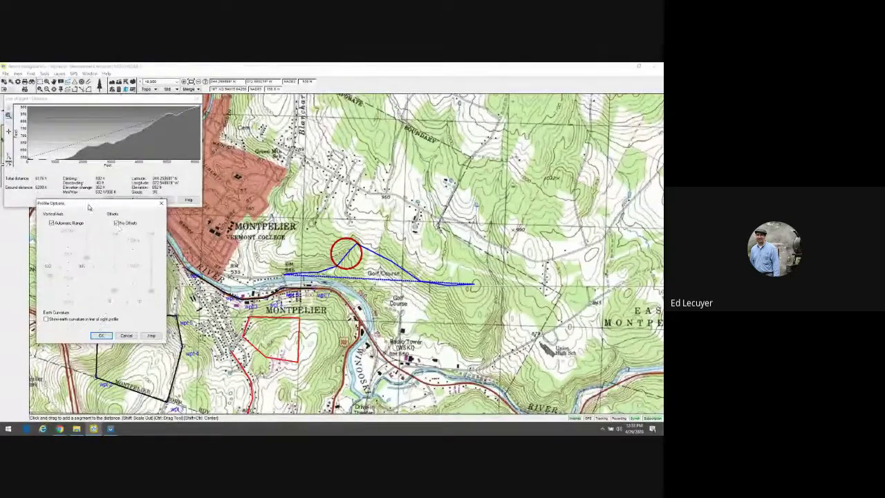
left_click(117, 223)
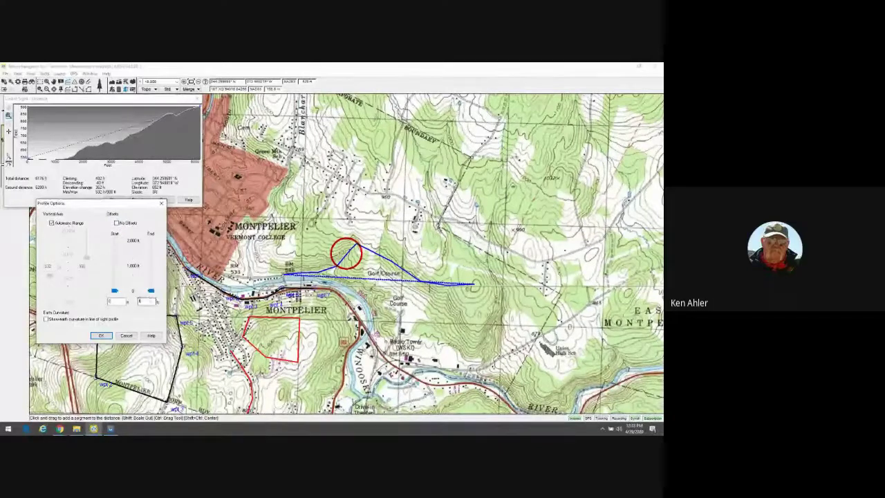
type("200")
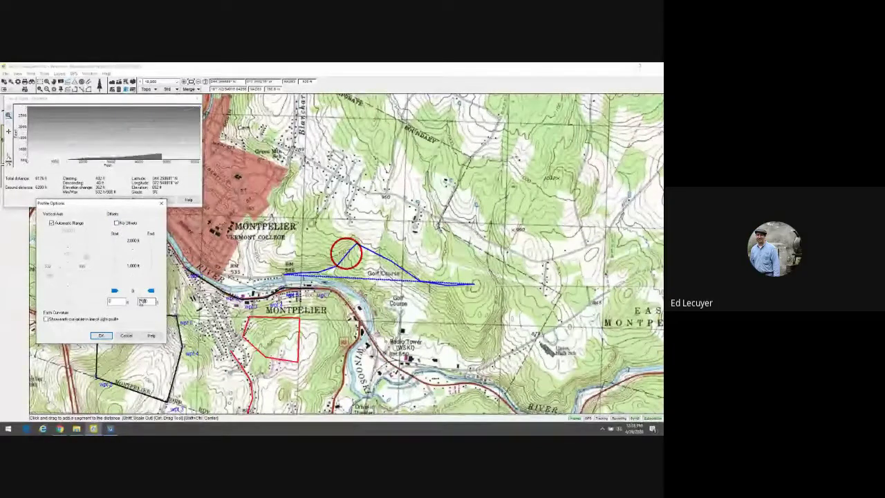
key("BackSpace")
left_click(38, 163)
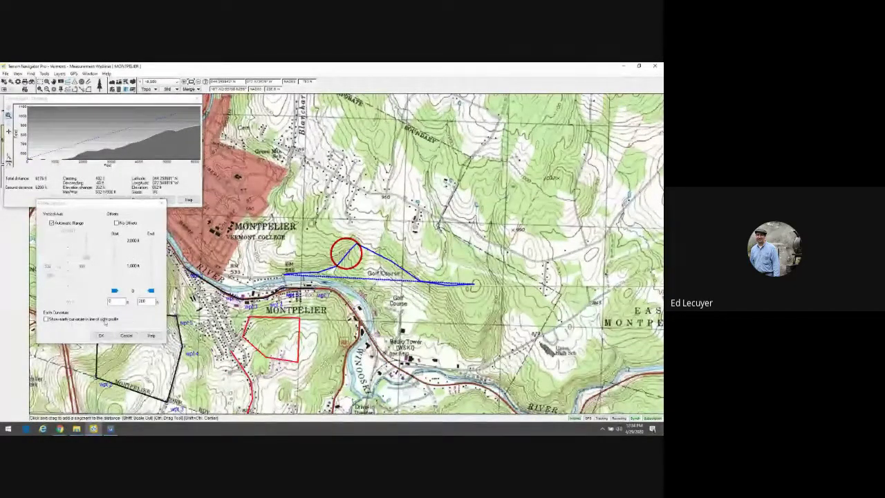
left_click(101, 337)
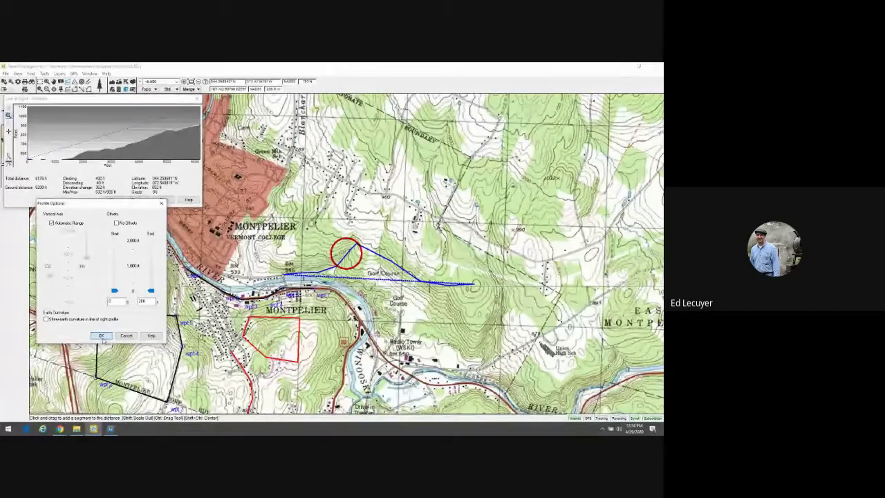
Step: Enable earth curvature in the line-of-sight profile, apply the options, and close the line-of-sight profile
left_click(46, 320)
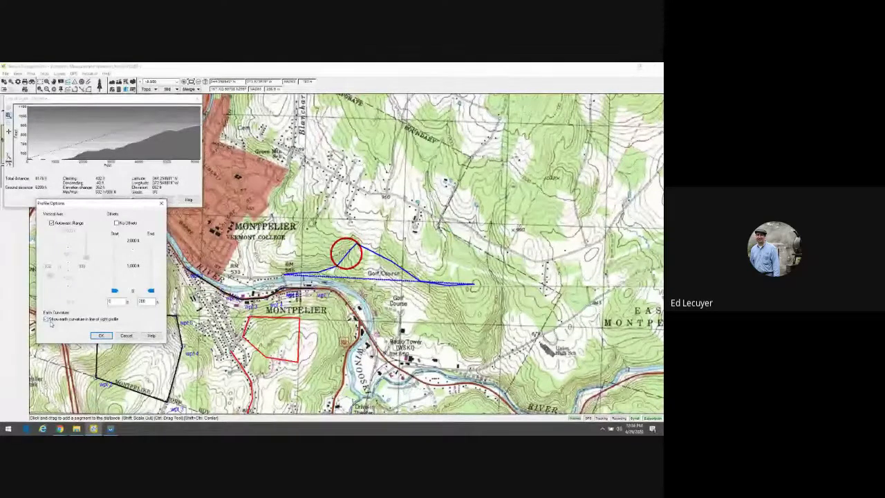
left_click(101, 336)
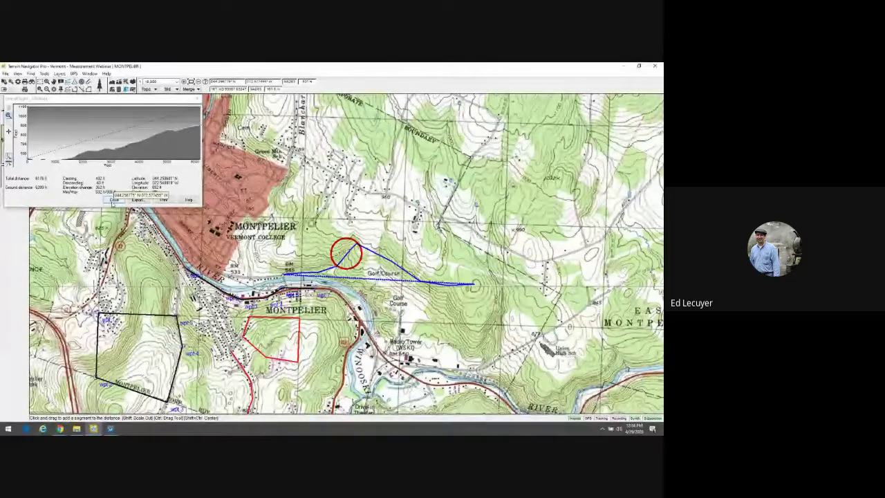
left_click(114, 200)
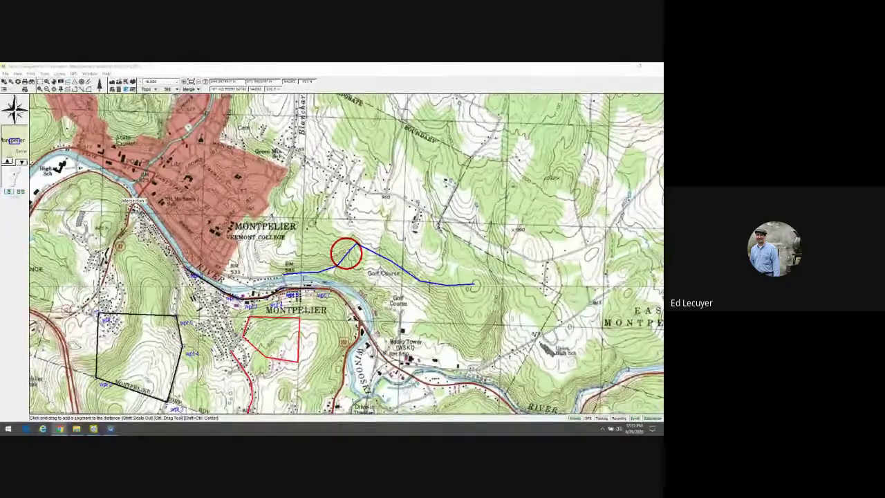
Step: Display the Golf Course path's elevation profile again, examine its climb, and close the profile
right_click(321, 254)
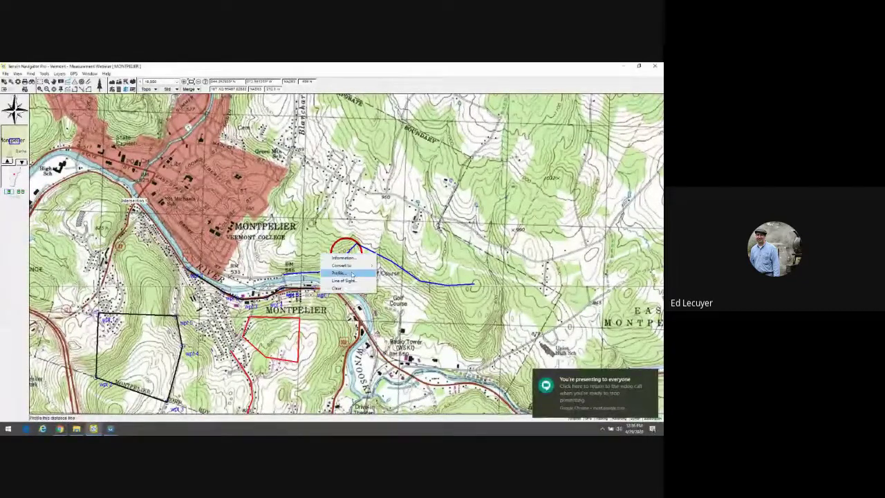
left_click(351, 274)
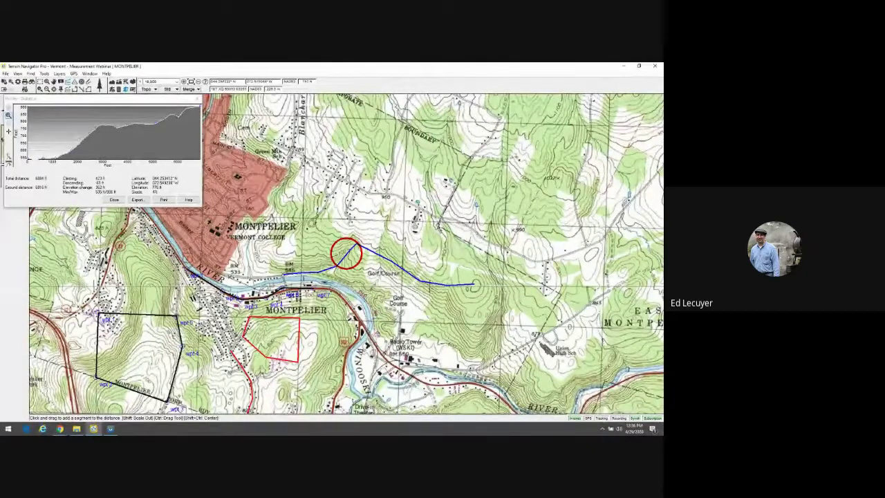
left_click(114, 199)
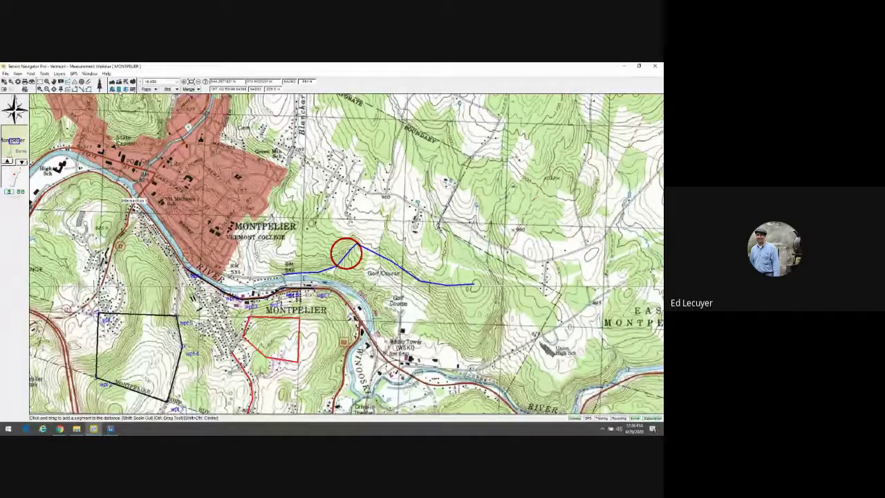
Step: Clear the Golf Course path and draw a distance line about 355 ft long on the slope of the eastern hill
left_click(118, 90)
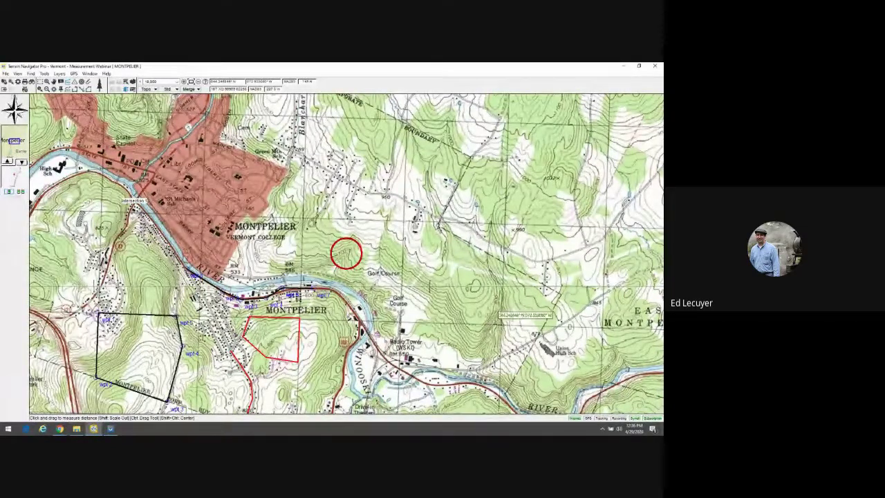
left_click_drag(495, 320, 486, 317)
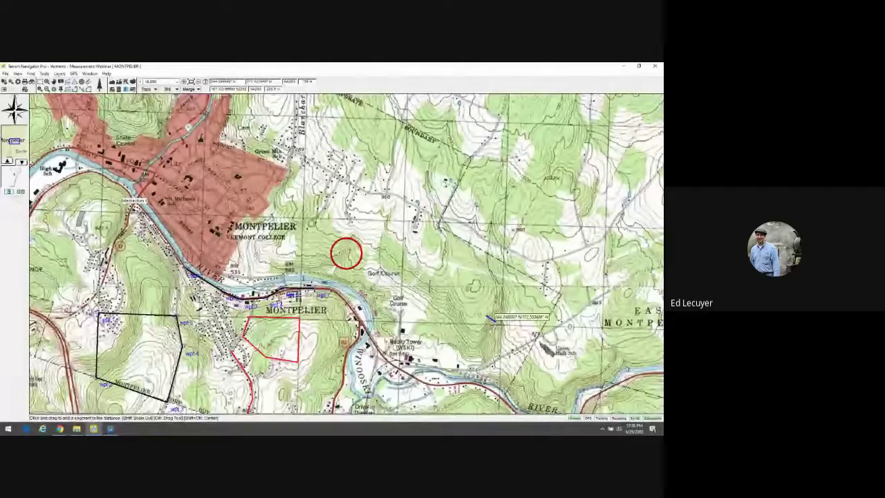
Step: Display the map information for a point near the Golf Course label and close it
right_click(392, 280)
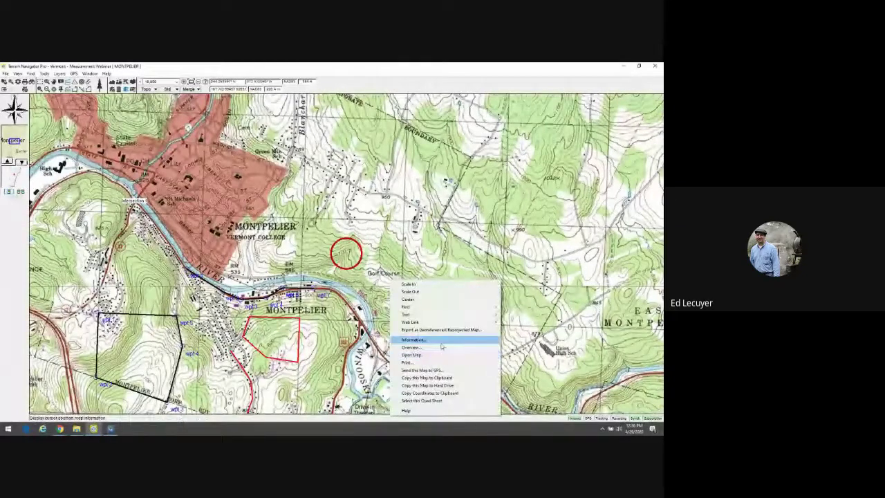
left_click(415, 339)
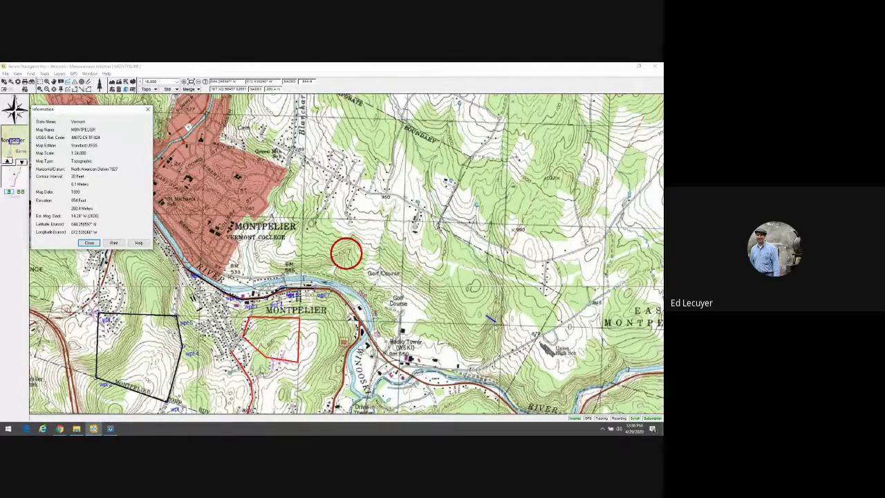
left_click(89, 243)
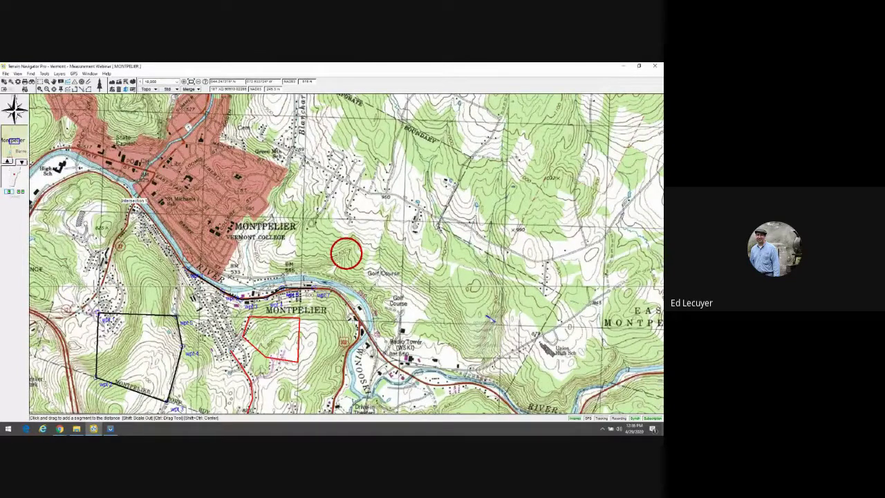
Step: Display the elevation profile of the short hillside line, examine its slope, and close the profile
right_click(462, 319)
left_click(492, 337)
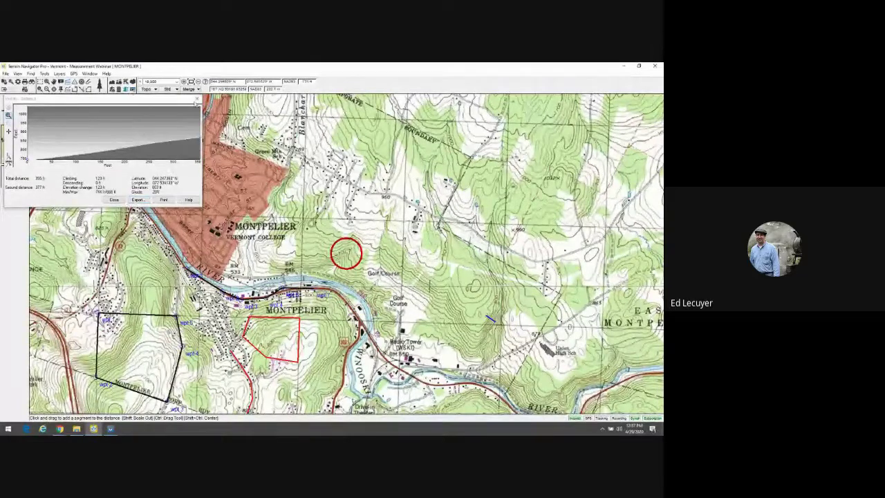
left_click(114, 199)
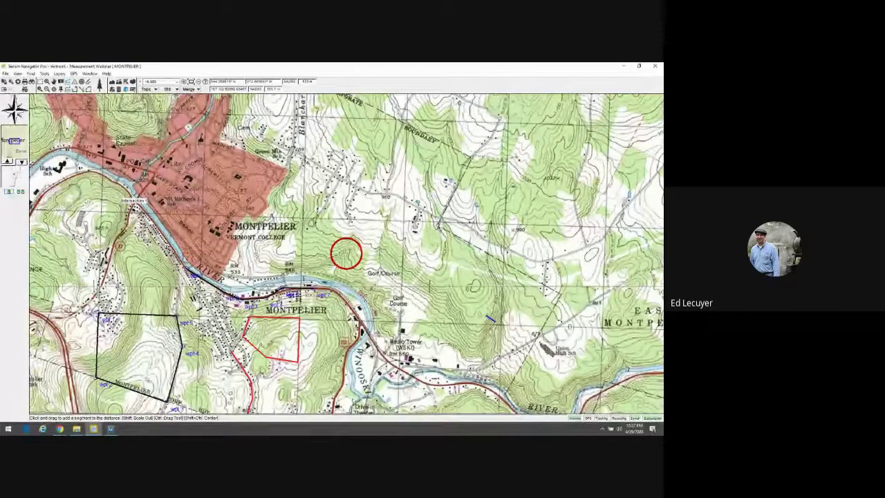
Step: Extend the distance line from the hillside west across the river, south along the road, and back east over the Winooski River
key("alt+Tab")
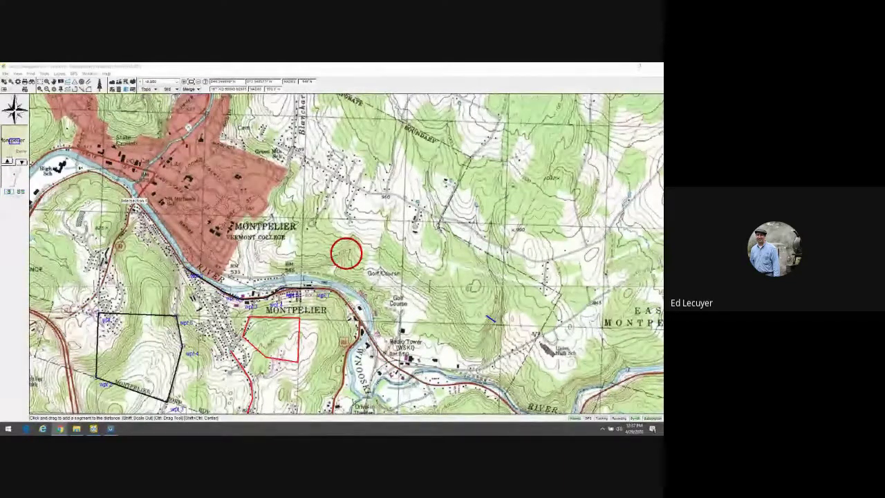
left_click(356, 291)
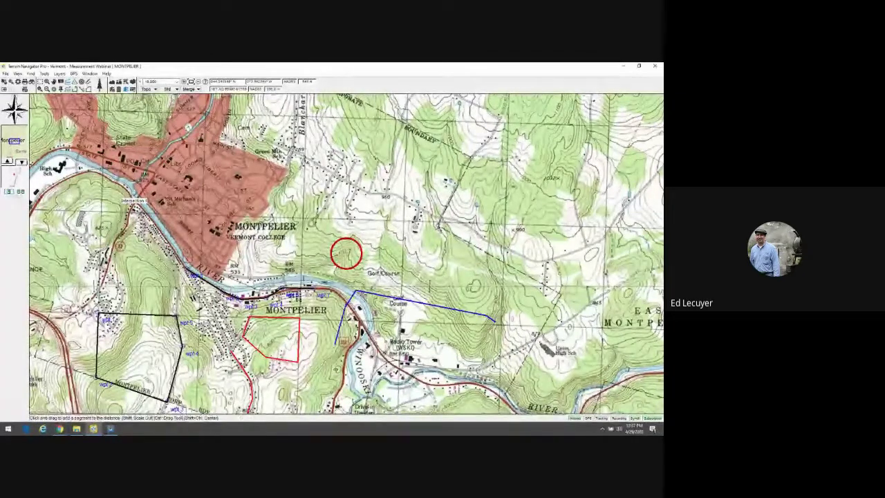
left_click(336, 344)
left_click(340, 371)
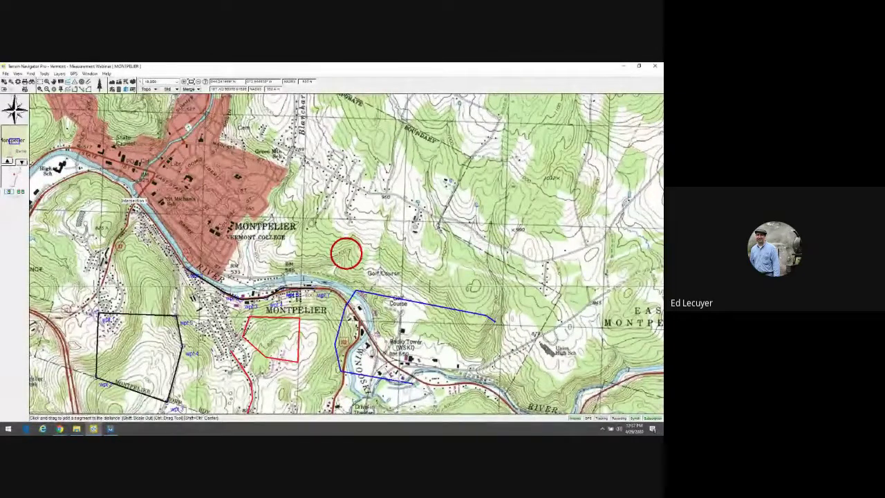
Step: Convert the extended distance line to a new track, accepting the suggested name
right_click(379, 378)
mouse_move(399, 392)
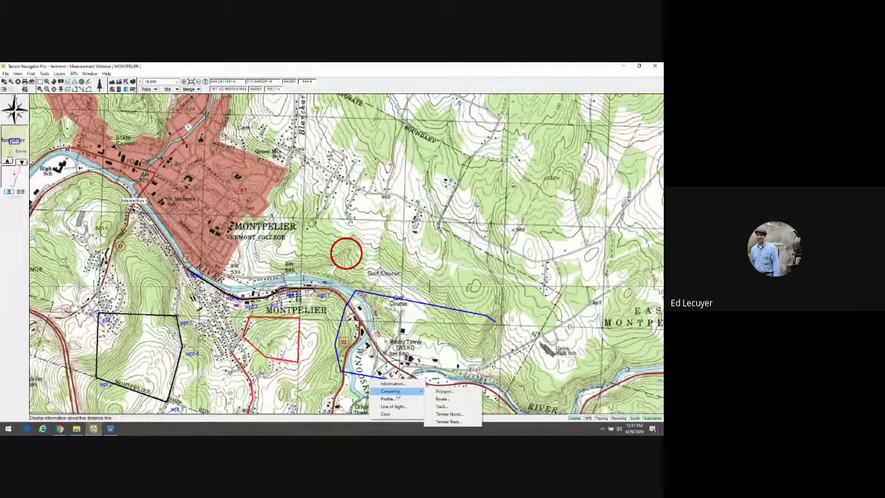
left_click(453, 406)
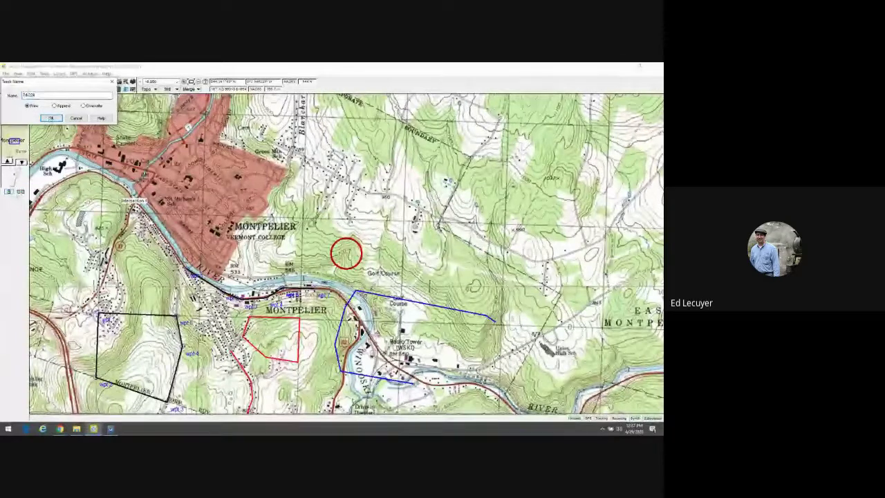
key("Return")
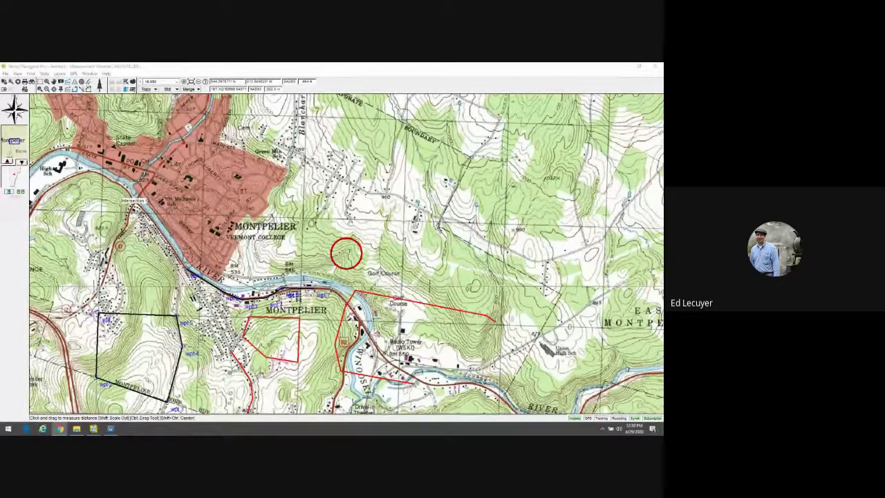
Step: Draw a range/bearing line about 0.7 miles long from the river northeast across the red area to the Green Mtn school
left_click(81, 89)
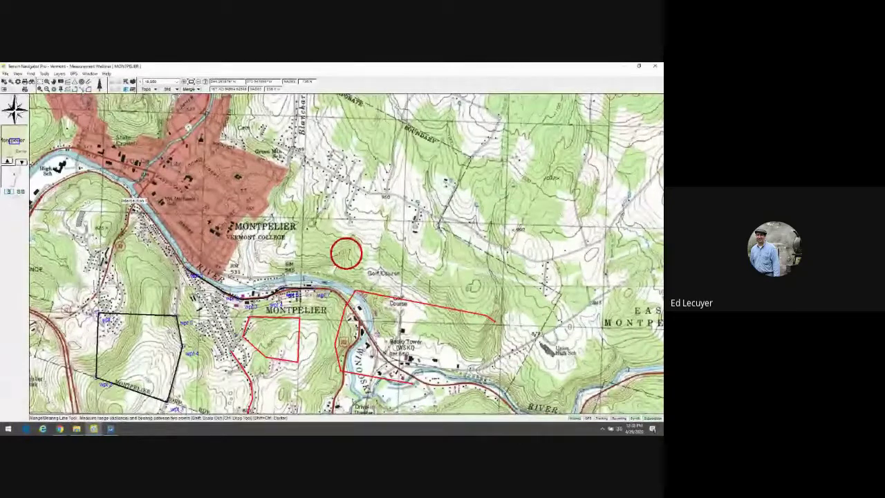
left_click_drag(178, 240, 257, 160)
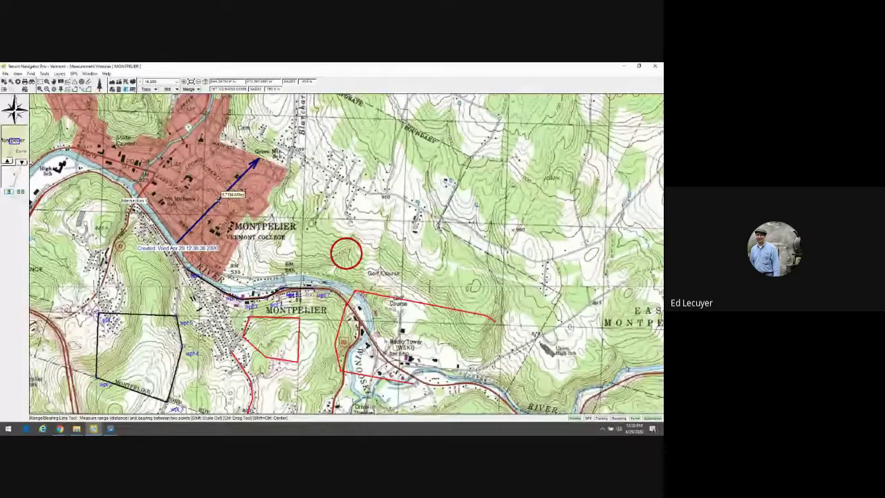
Step: In the range/bearing line's properties, set the range to 0.75 miles and the bearing to 45 degrees
right_click(219, 202)
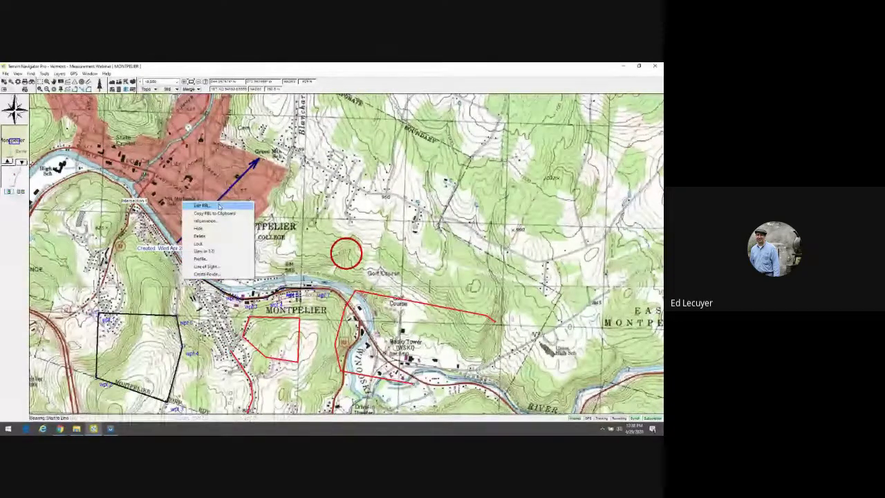
left_click(203, 205)
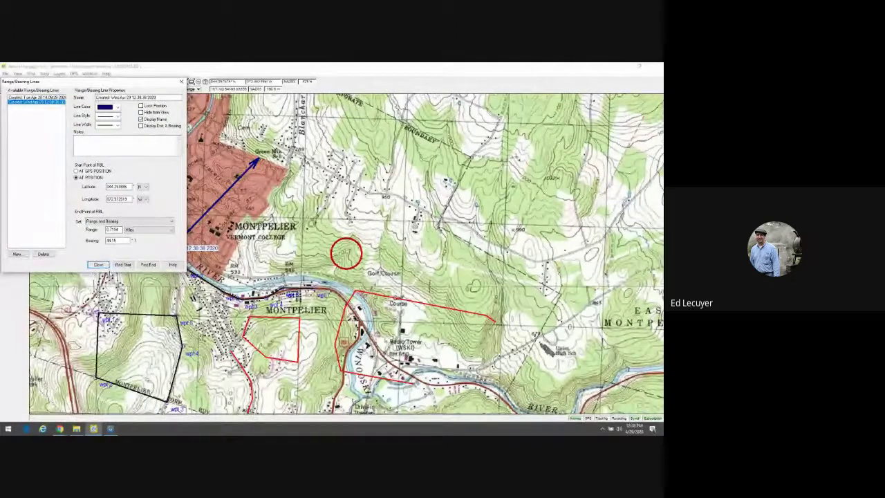
left_click_drag(132, 81, 461, 103)
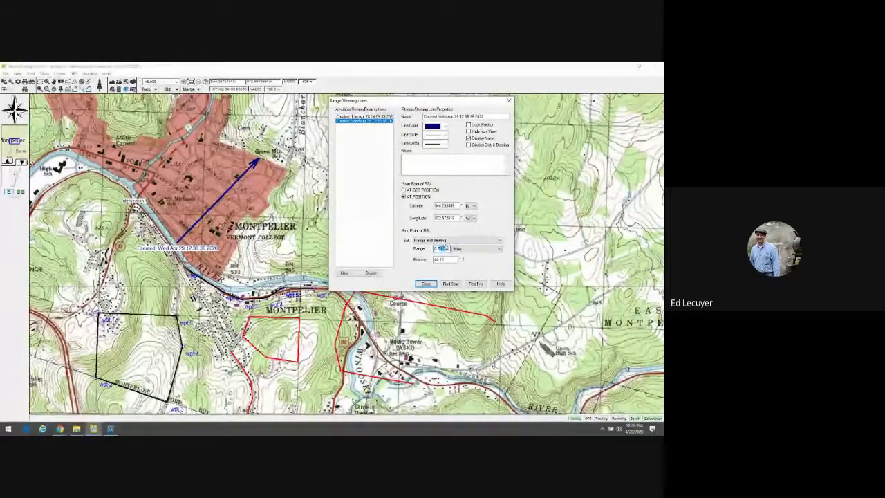
left_click(445, 248)
double_click(440, 260)
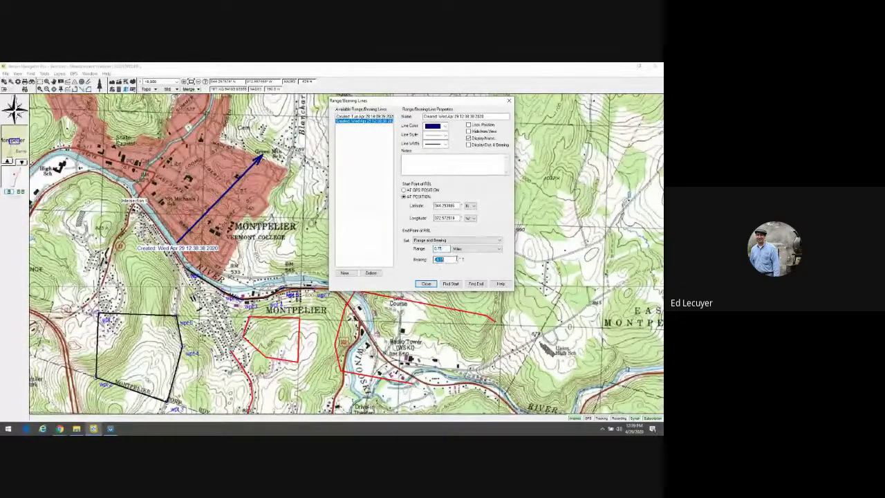
type("45")
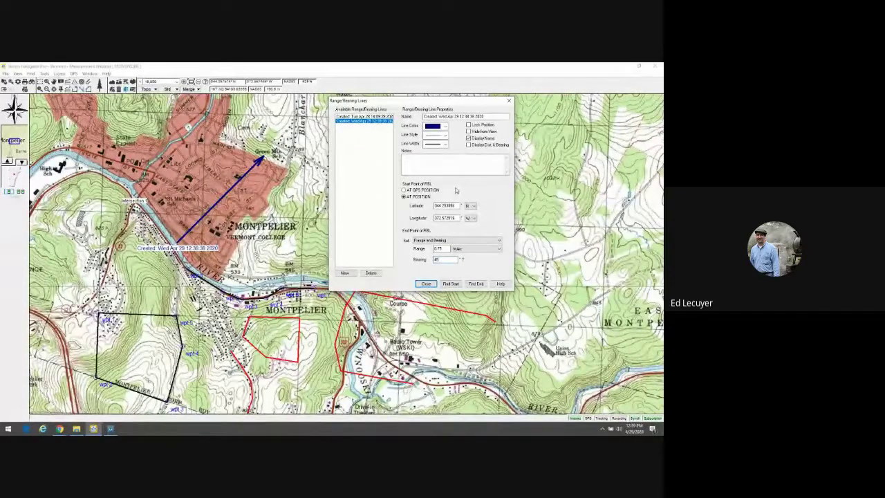
Step: Try feet and kilometers as the range units, return to feet, and set the line's range to 4000 feet
left_click(483, 253)
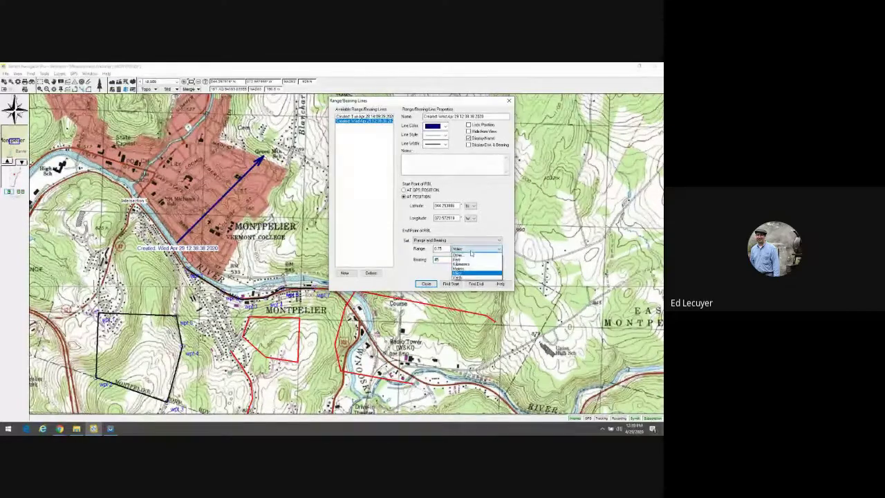
left_click(470, 263)
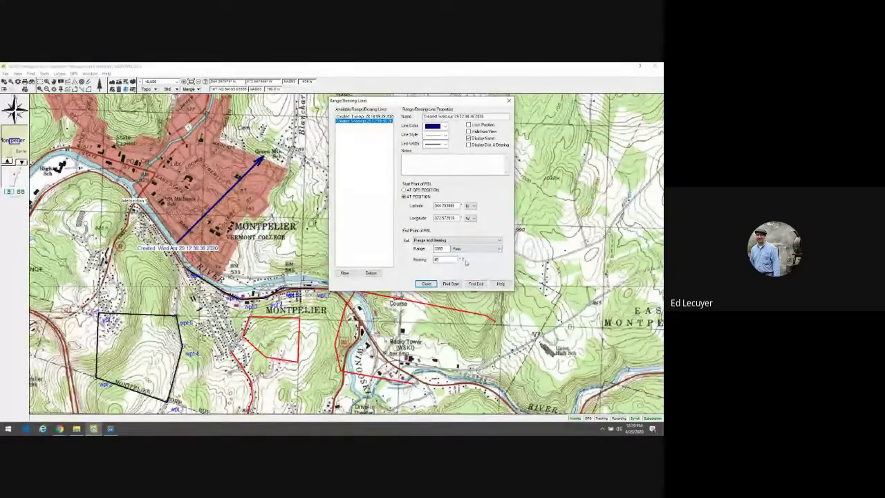
left_click(450, 251)
left_click(474, 249)
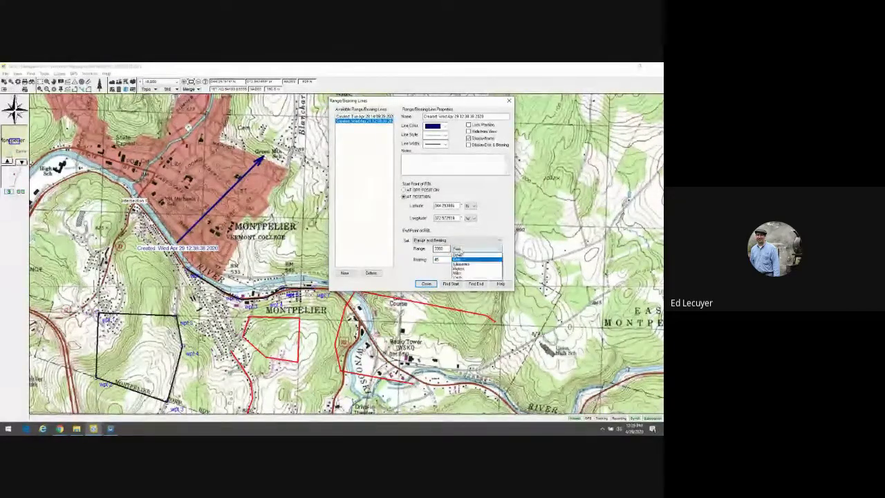
left_click(469, 265)
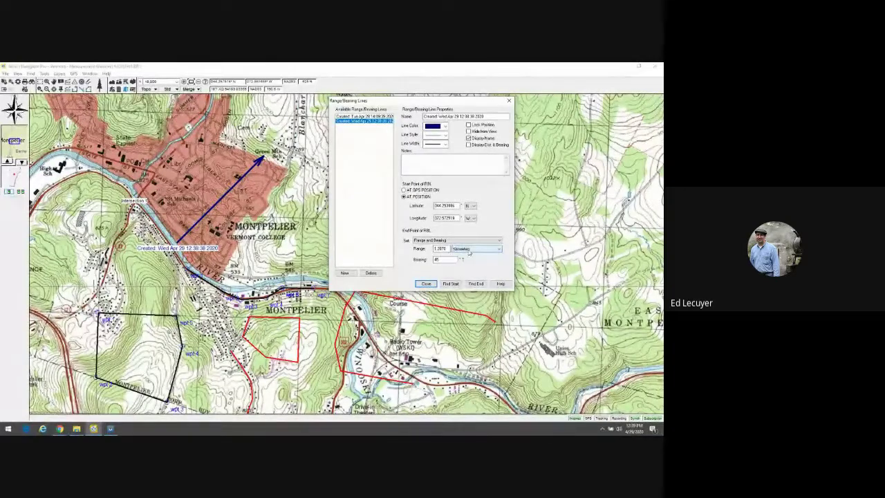
left_click(470, 253)
left_click(477, 263)
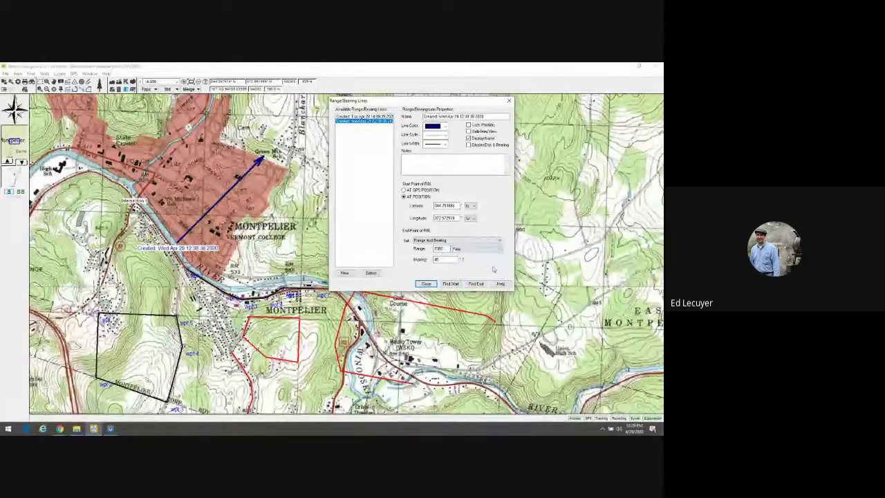
double_click(438, 249)
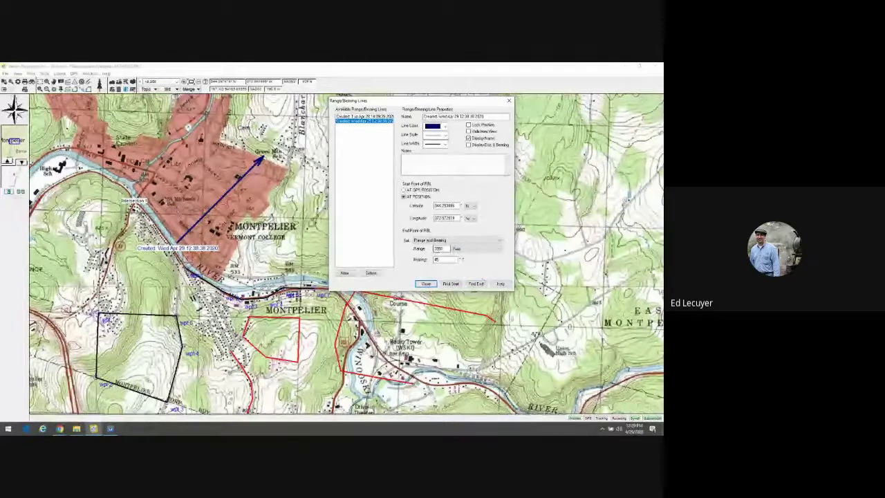
type("4000")
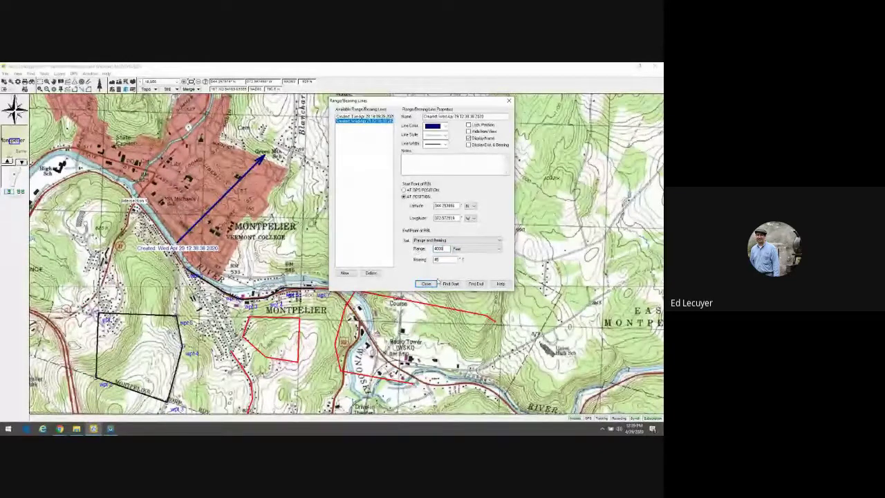
Step: Define the range/bearing line's end point by Time, Speed, and Bearing
left_click(499, 241)
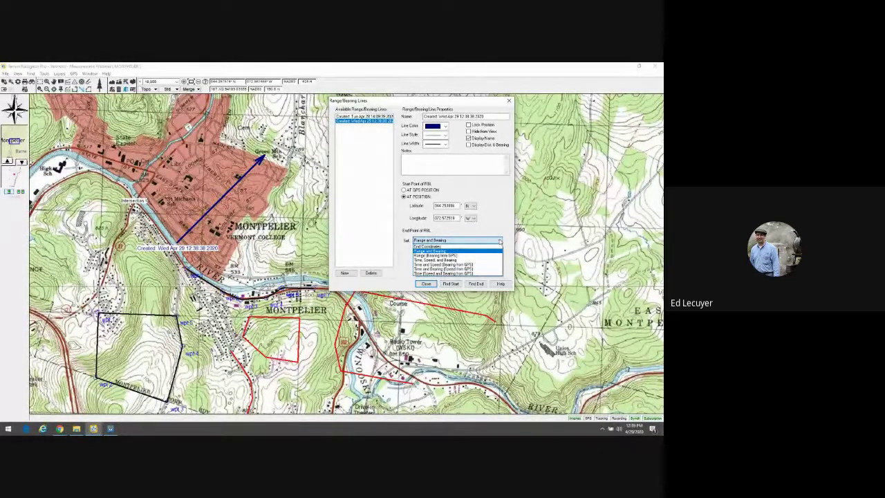
left_click(487, 260)
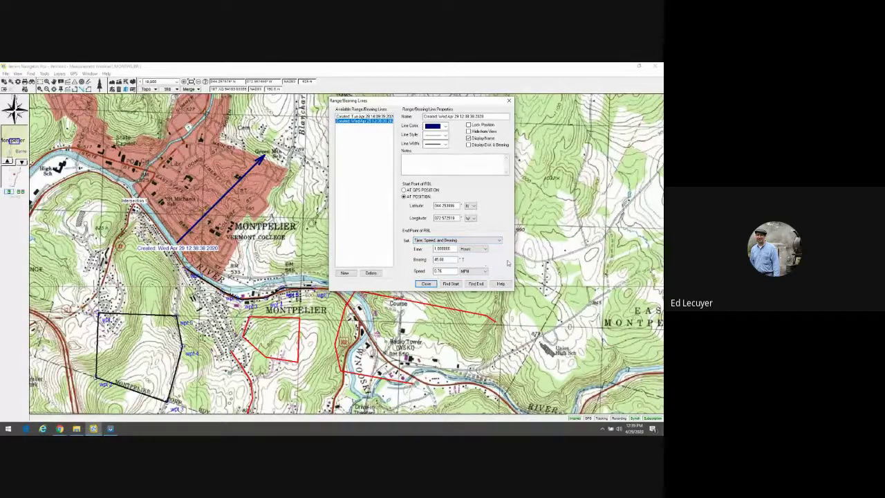
Step: Check the travel time entry that defines the range/bearing line's end point and close the line's properties
double_click(437, 250)
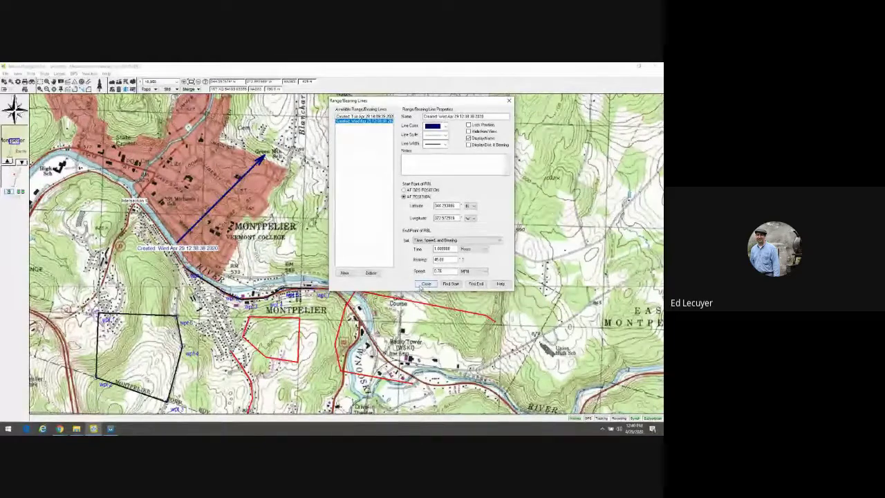
left_click(423, 284)
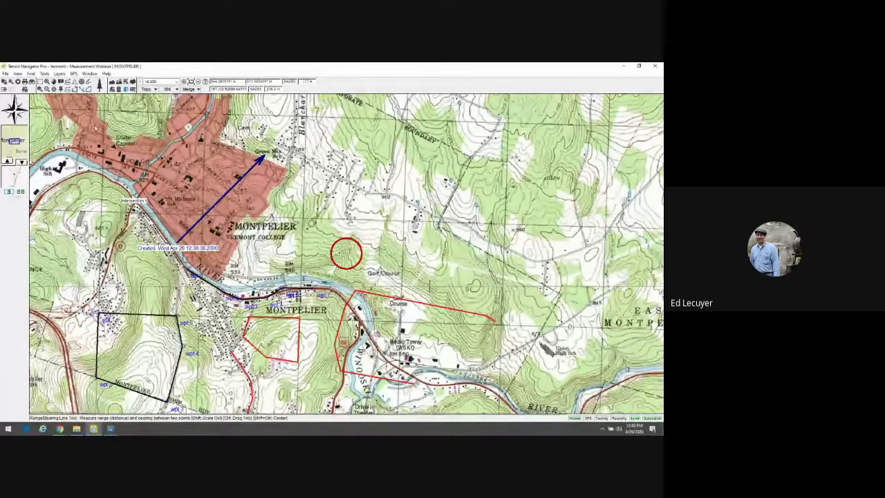
Step: Start a new range/bearing line named Intersection, with its start point at the existing marker by the river south of Vermont College
left_click(61, 89)
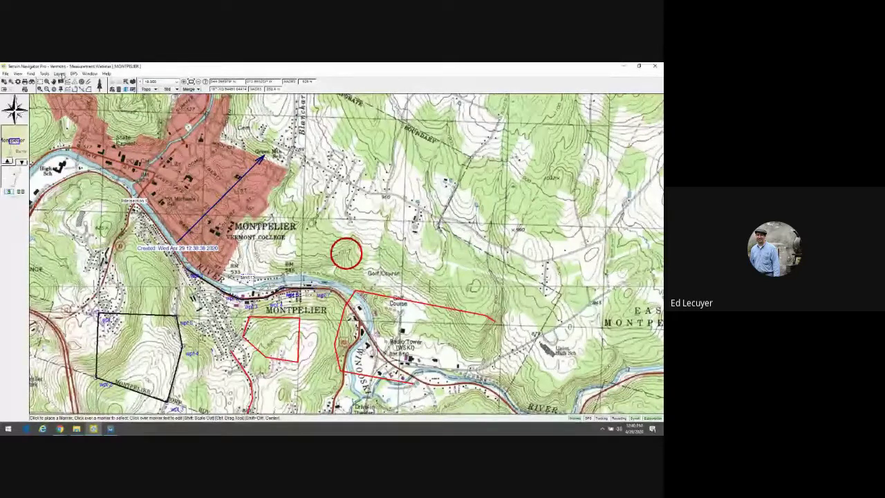
left_click(60, 73)
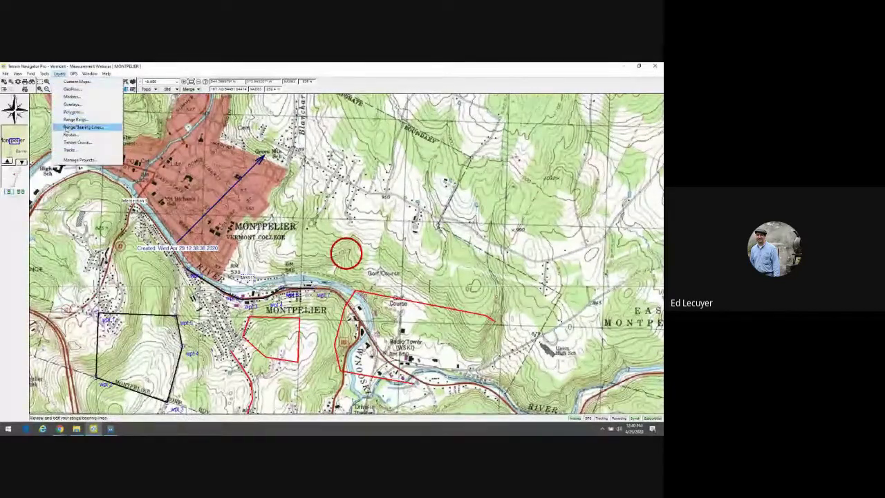
left_click(81, 127)
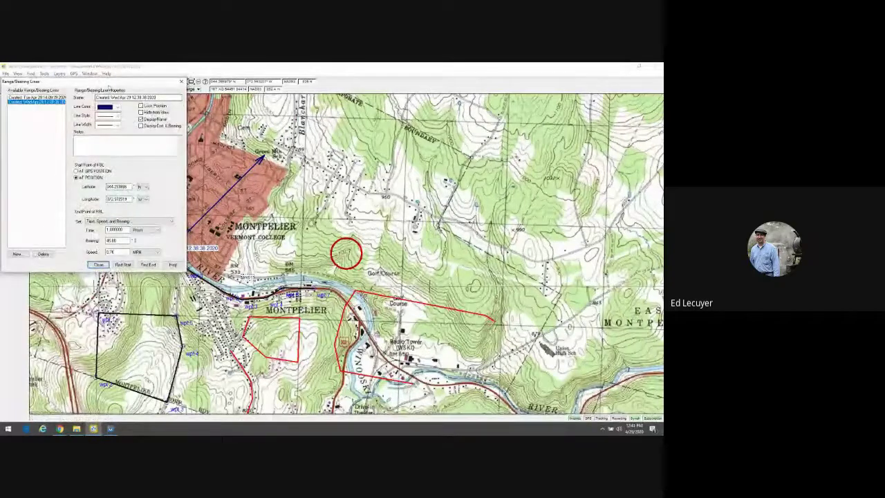
left_click_drag(107, 81, 522, 117)
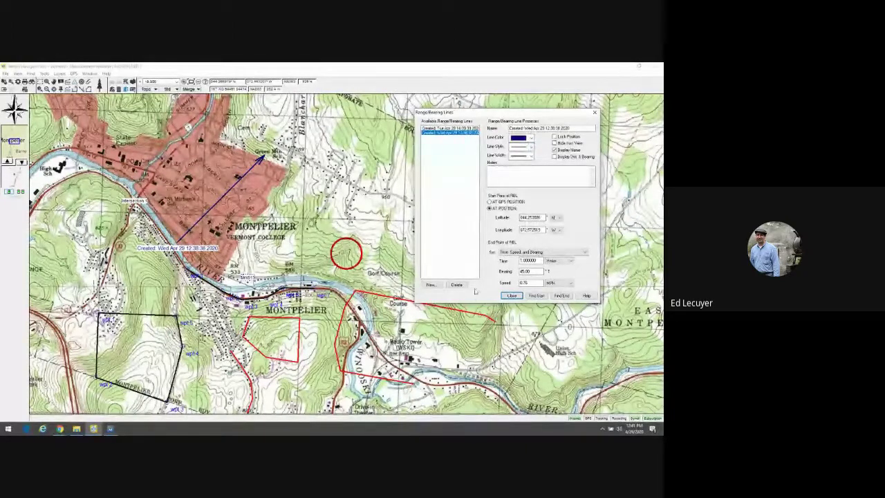
left_click(434, 286)
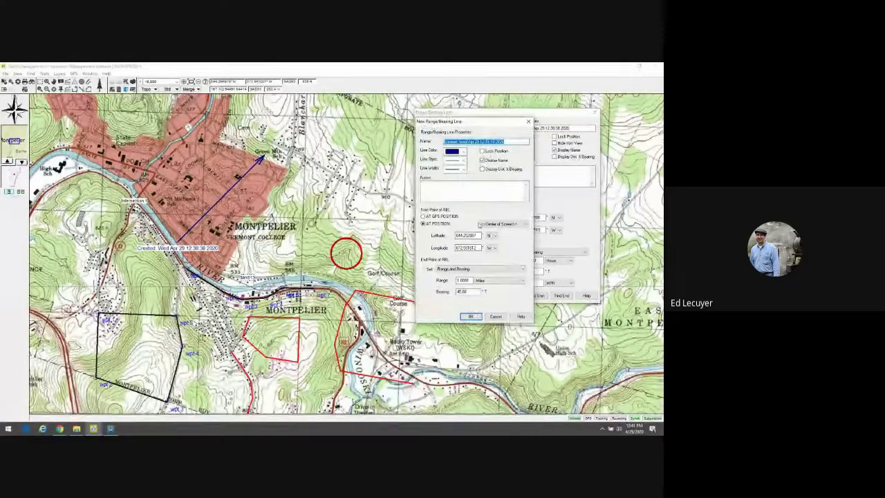
type("Inter")
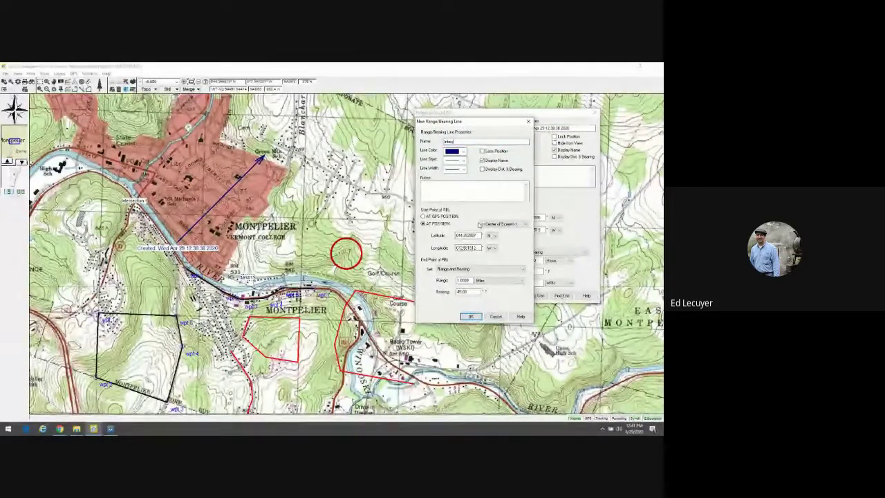
type("section")
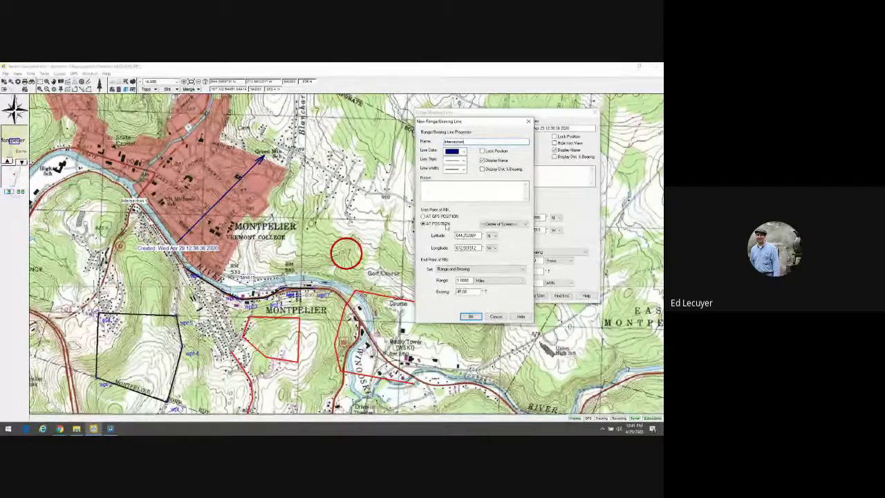
left_click(522, 225)
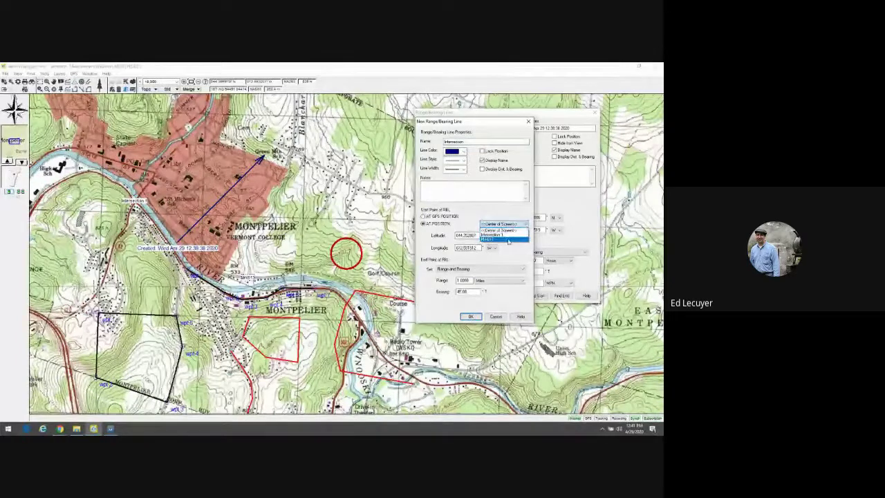
left_click(508, 239)
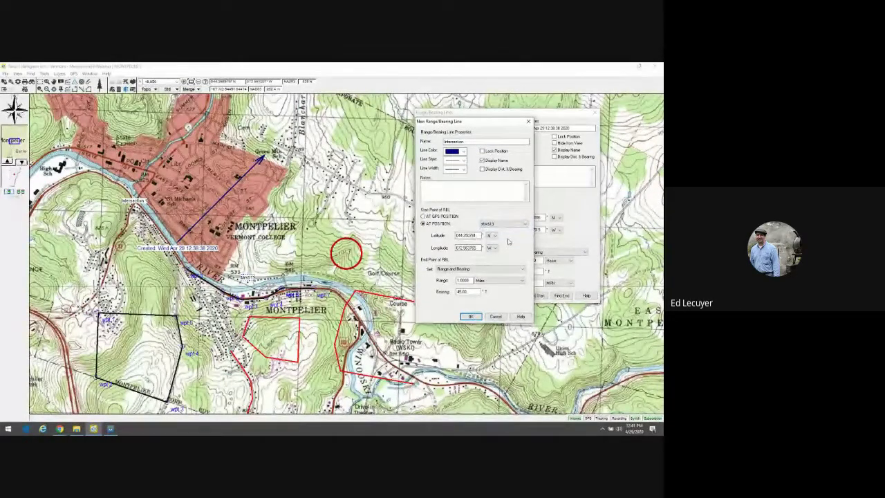
Step: Set the new line's bearing to 0 degrees and its range to 2 miles, and create it
double_click(465, 291)
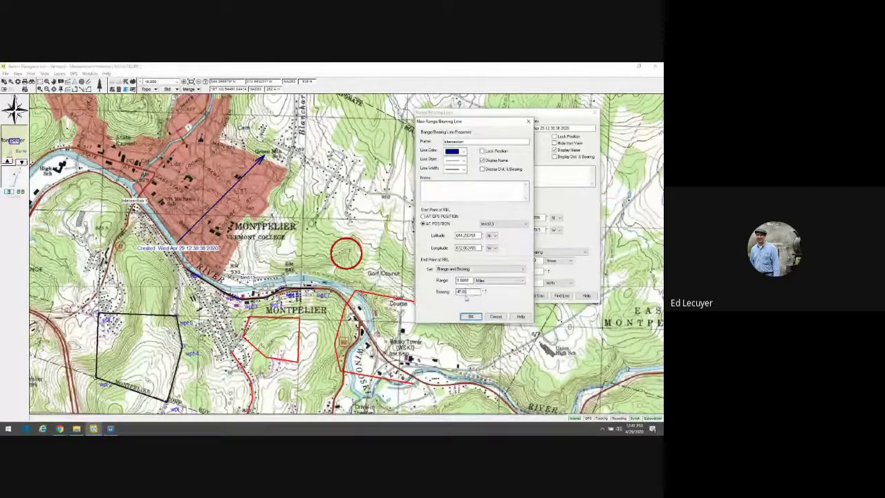
left_click_drag(464, 291, 456, 291)
type("30")
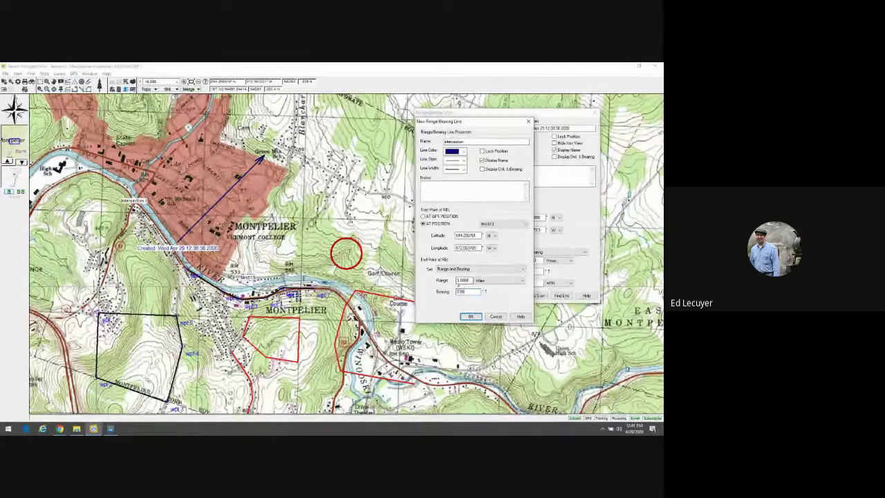
left_click_drag(459, 280, 455, 280)
type("2")
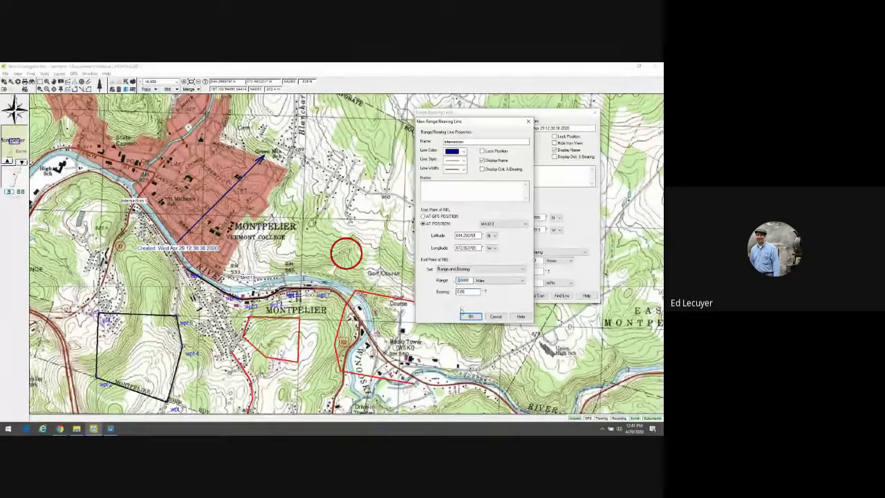
left_click(469, 316)
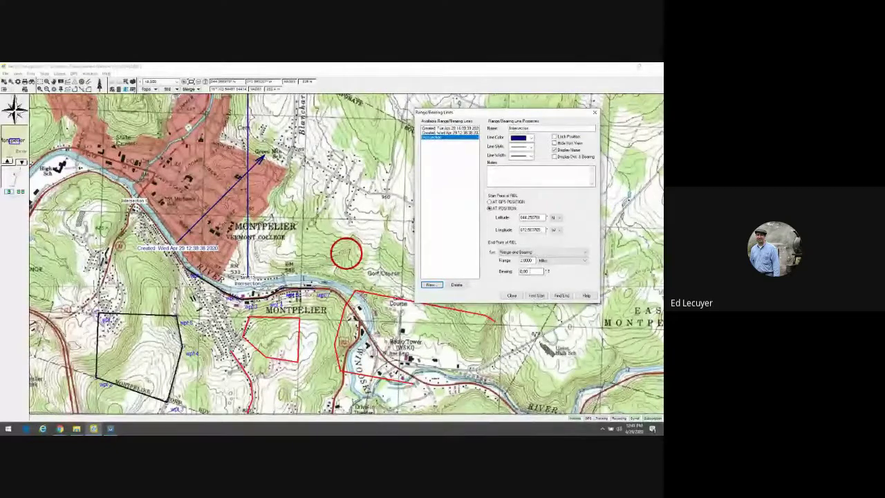
Step: Shorten the Intersection line to a range of 1 mile and close the range/bearing line properties
left_click(521, 260)
key("BackSpace")
type("51")
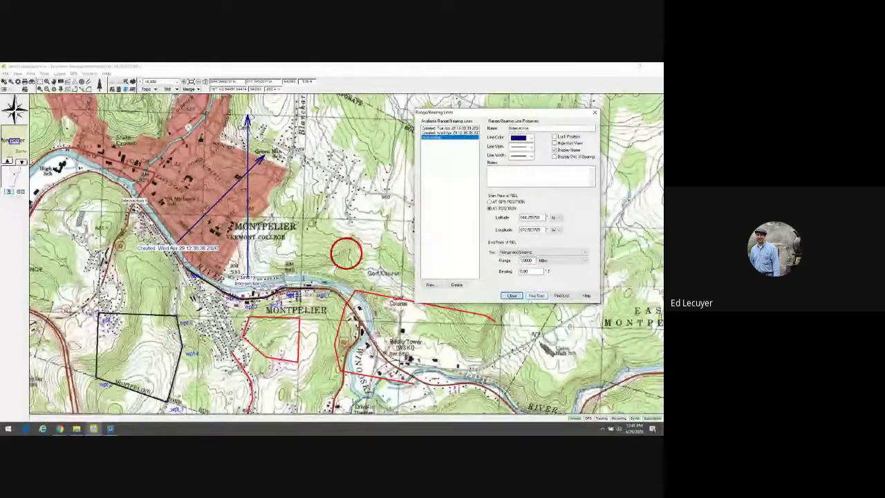
left_click(512, 296)
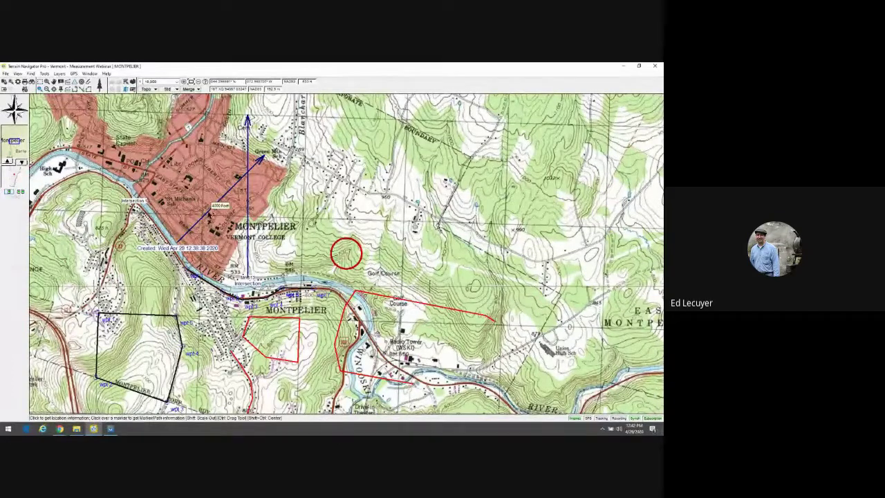
Step: View the information for the diagonal range/bearing line, for the Intersection line, and for the point where the two lines cross
left_click(209, 215)
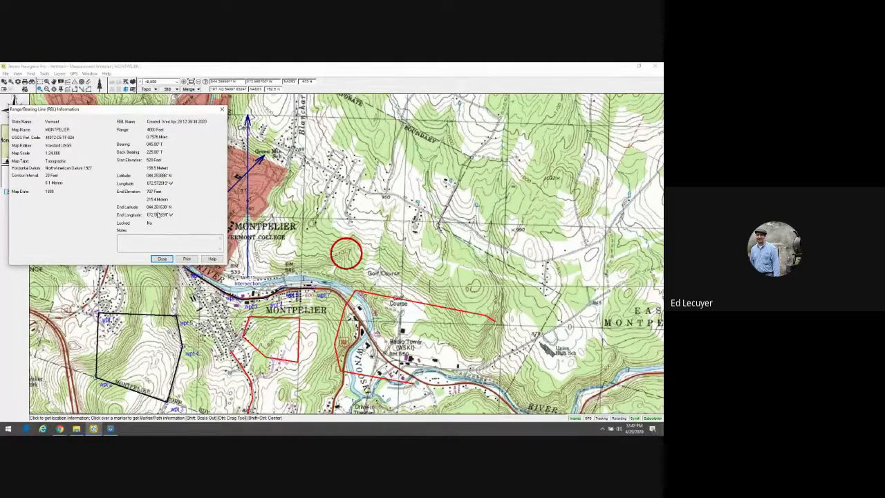
left_click(161, 259)
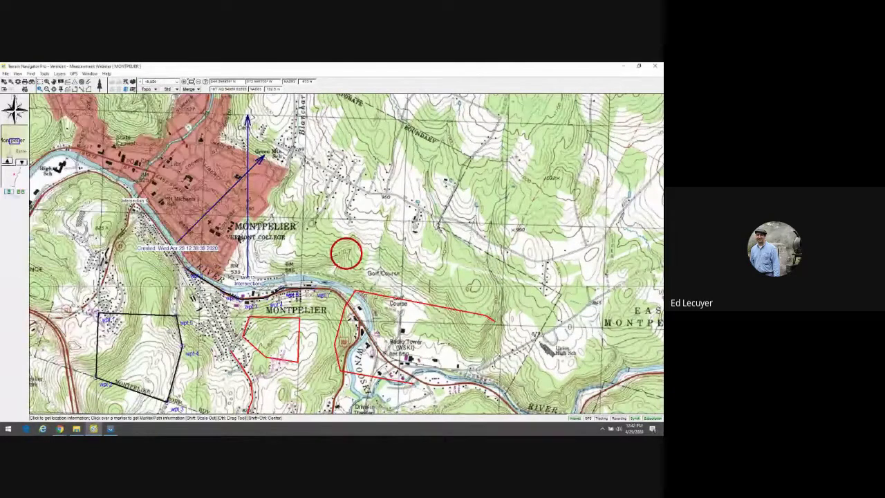
left_click(248, 240)
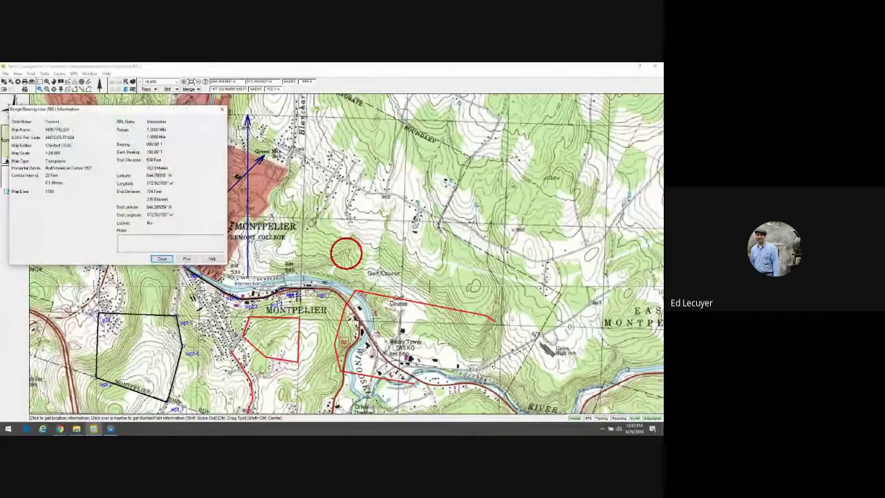
left_click(162, 259)
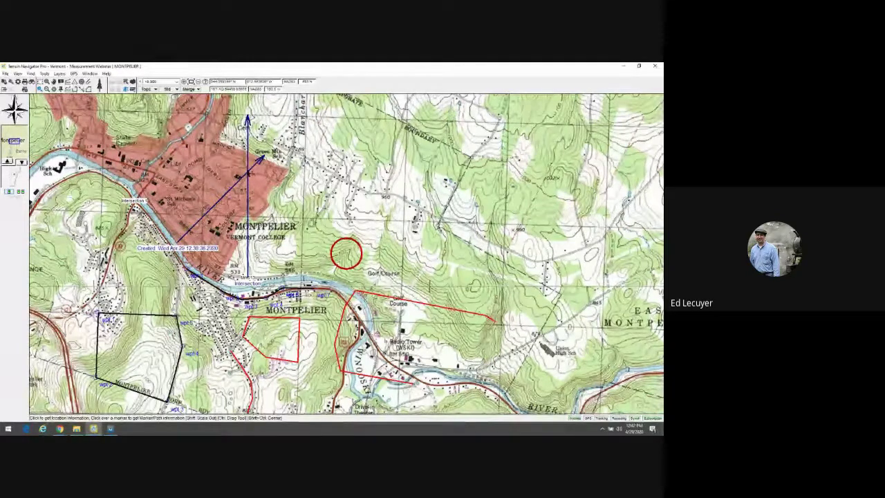
left_click(247, 174)
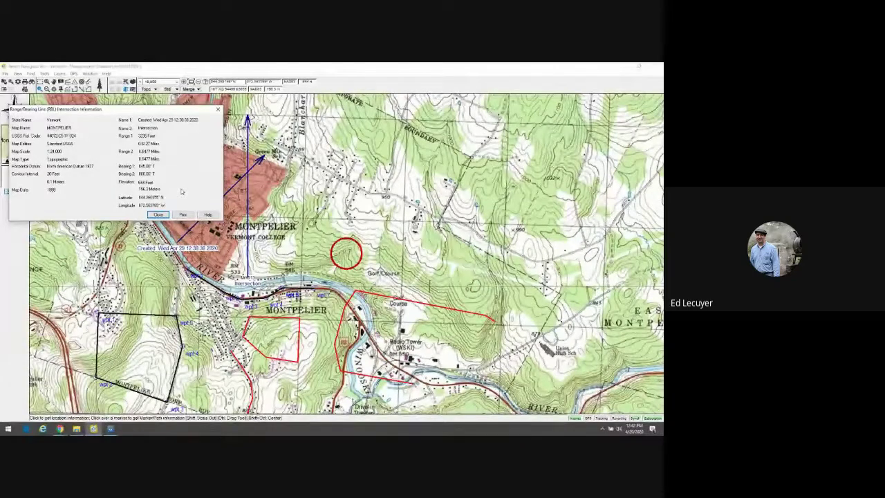
left_click(158, 214)
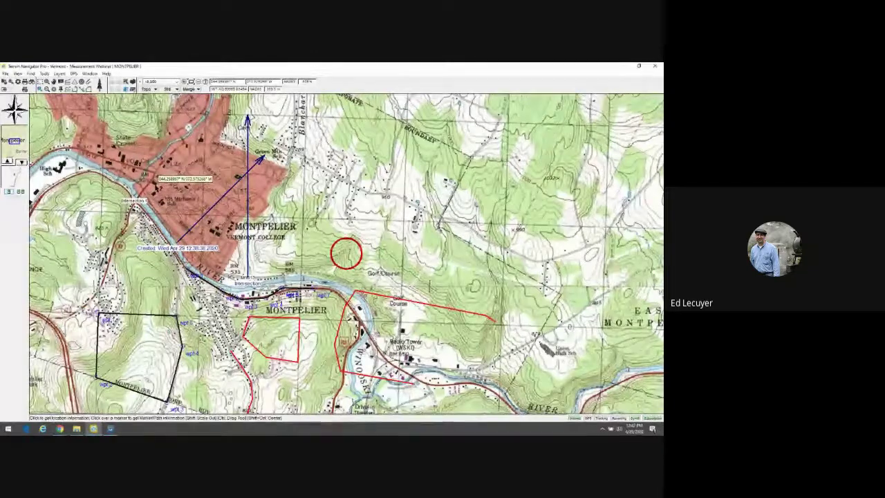
Step: Measure a distance line about 1,640 feet long across the Winooski River near the golf course and examine its line of sight
mouse_move(559, 261)
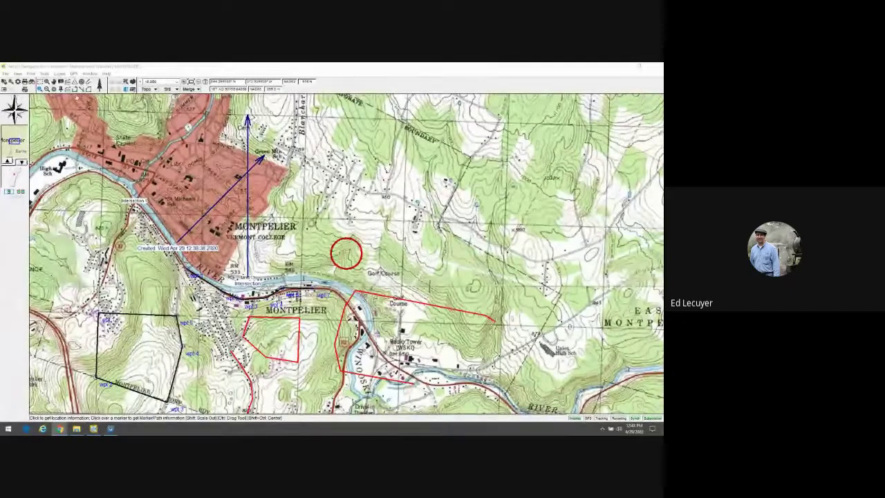
left_click(74, 89)
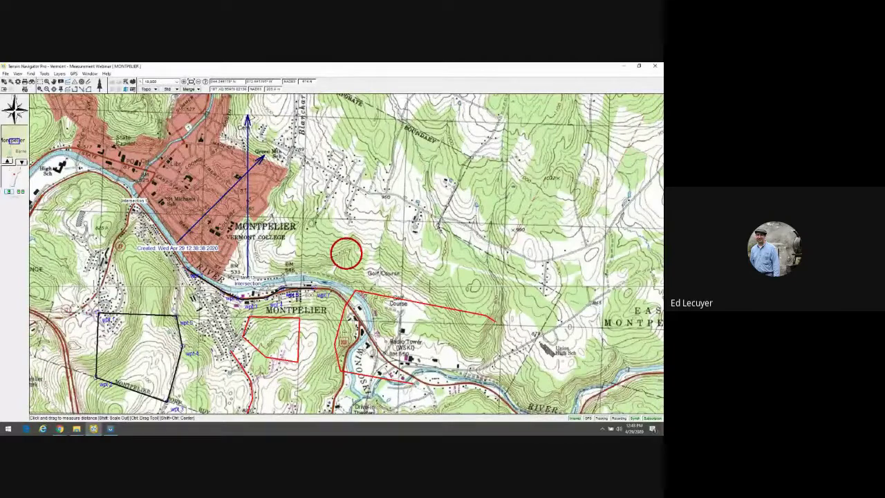
left_click_drag(344, 330, 394, 323)
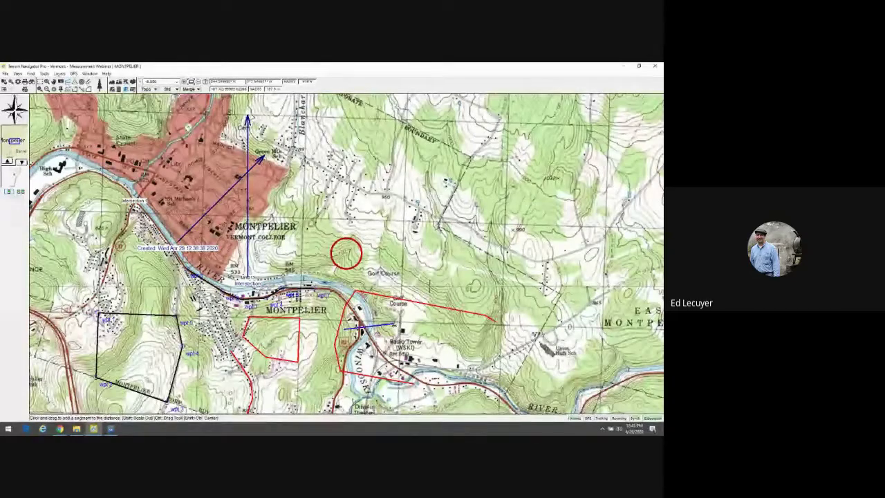
right_click(374, 325)
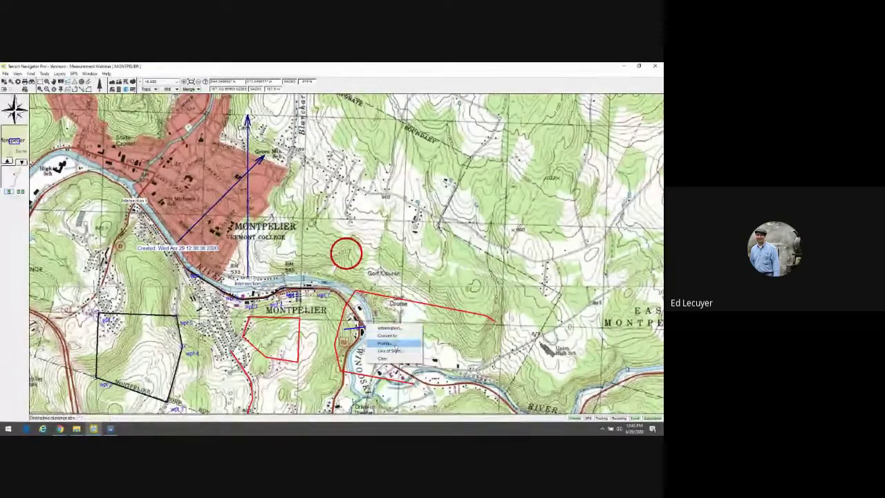
left_click(393, 344)
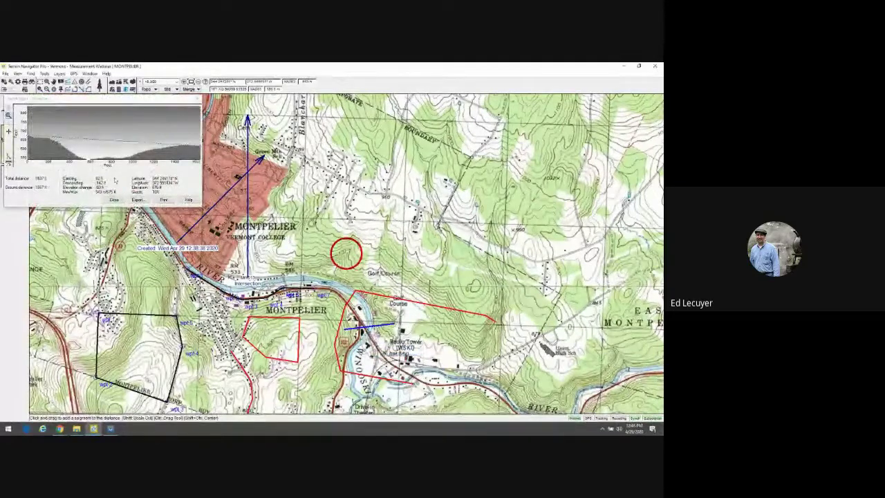
mouse_move(145, 154)
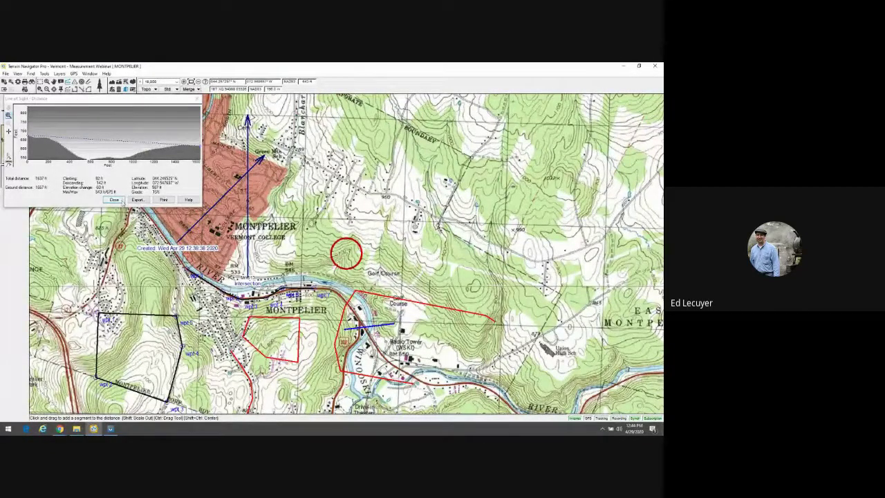
mouse_move(123, 201)
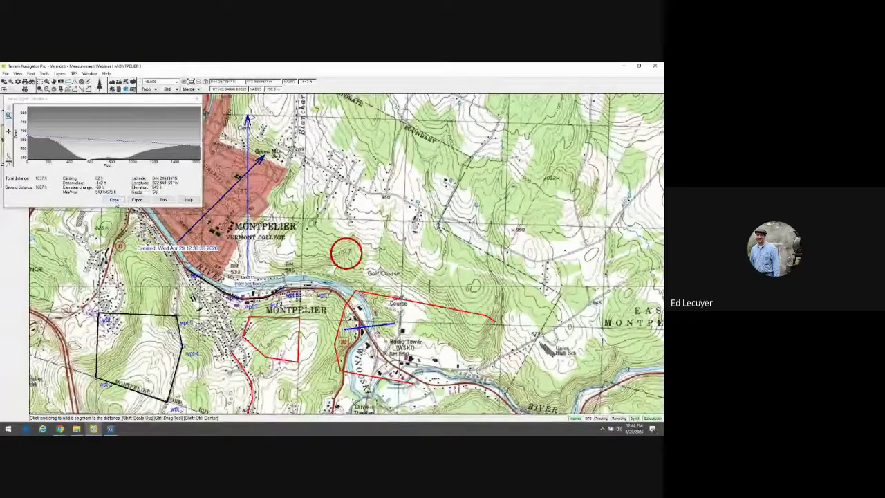
left_click(116, 201)
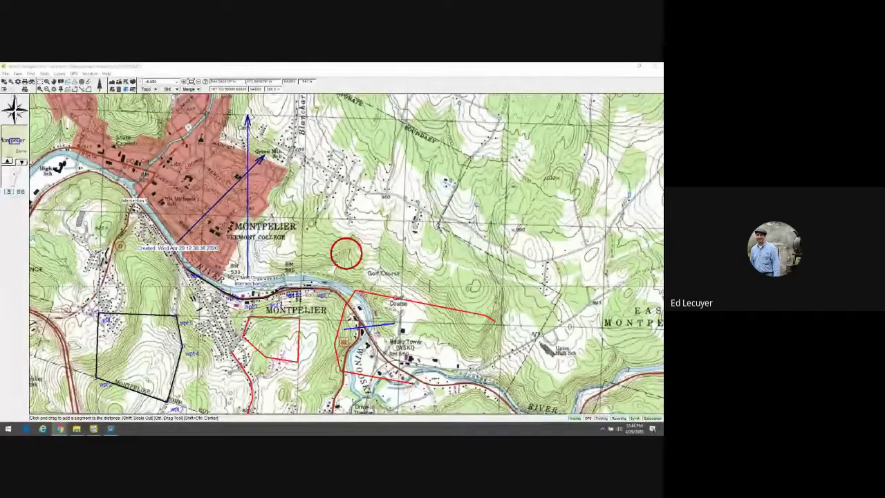
Step: Place a range ring on the map north of the golf course, east of Vermont College
left_click(346, 253)
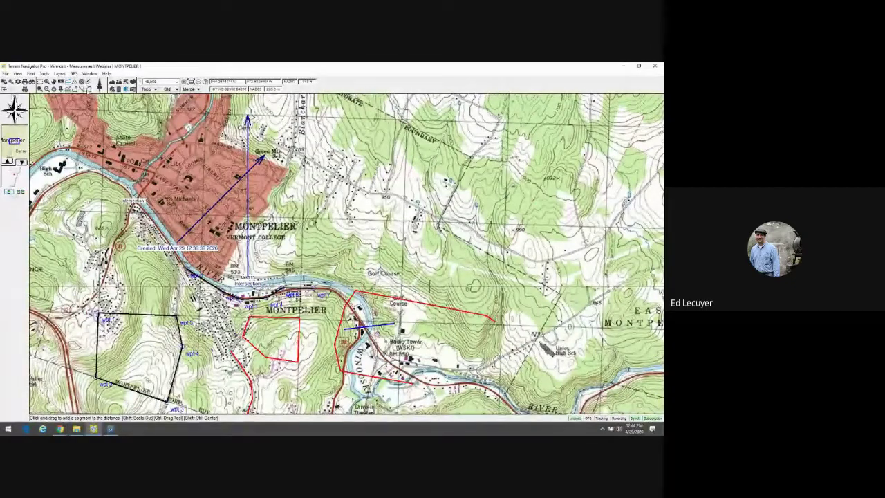
left_click(82, 81)
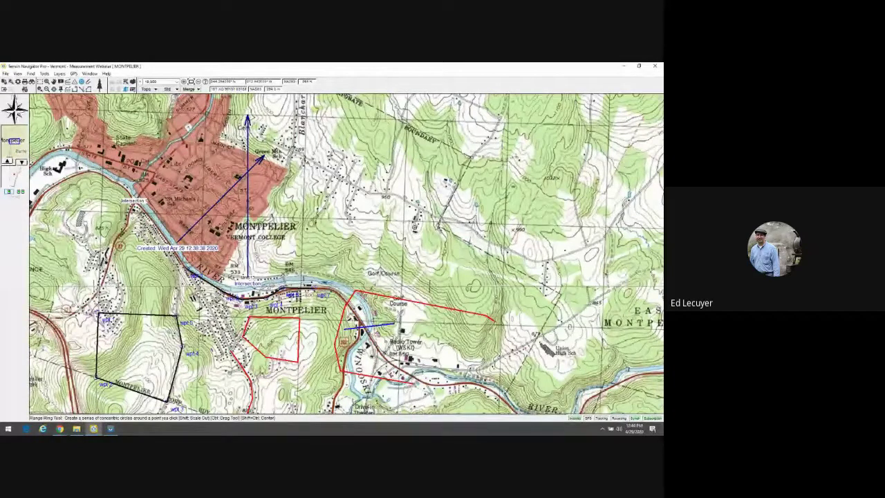
left_click(415, 227)
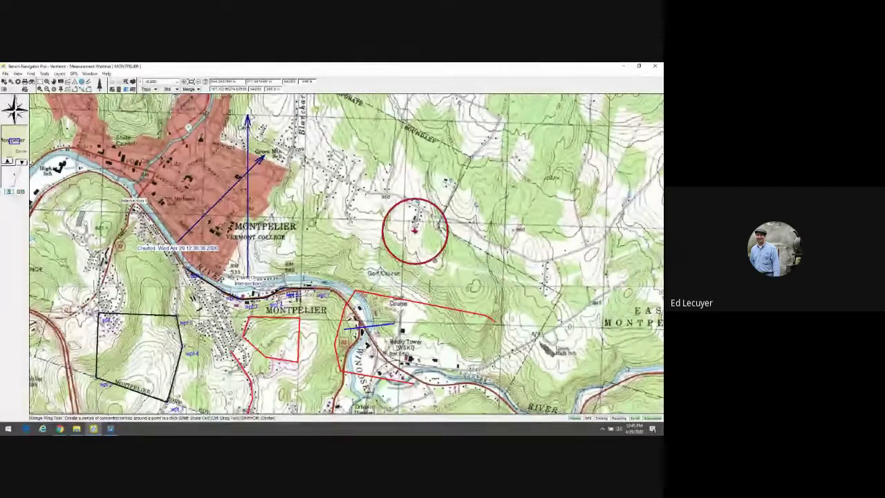
Step: Set the new range ring's spacing to 1 mile from its center and close the range ring properties
right_click(424, 263)
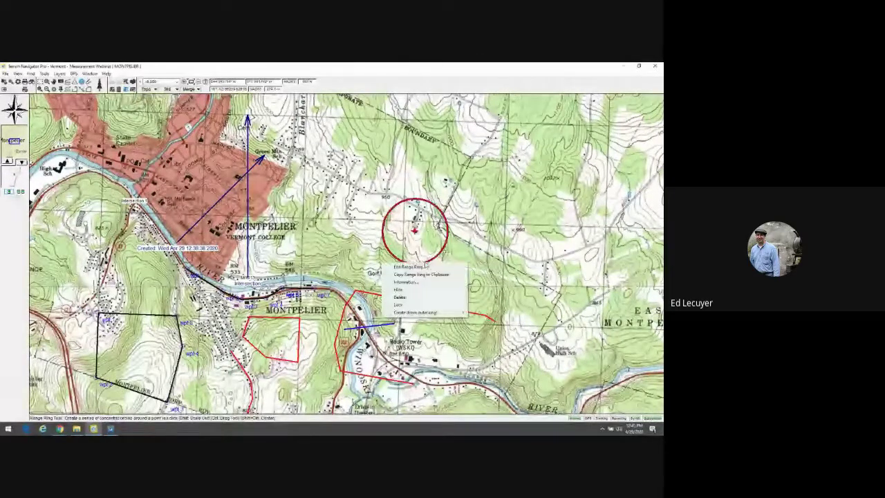
left_click(421, 267)
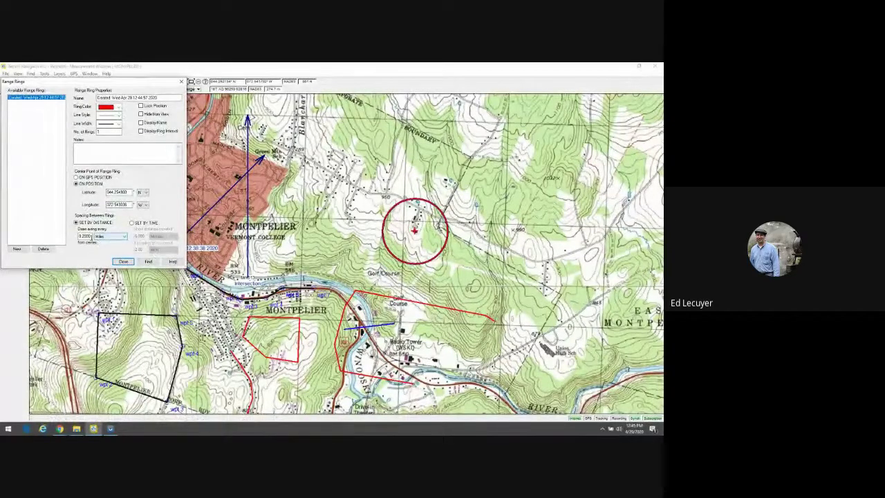
left_click(99, 237)
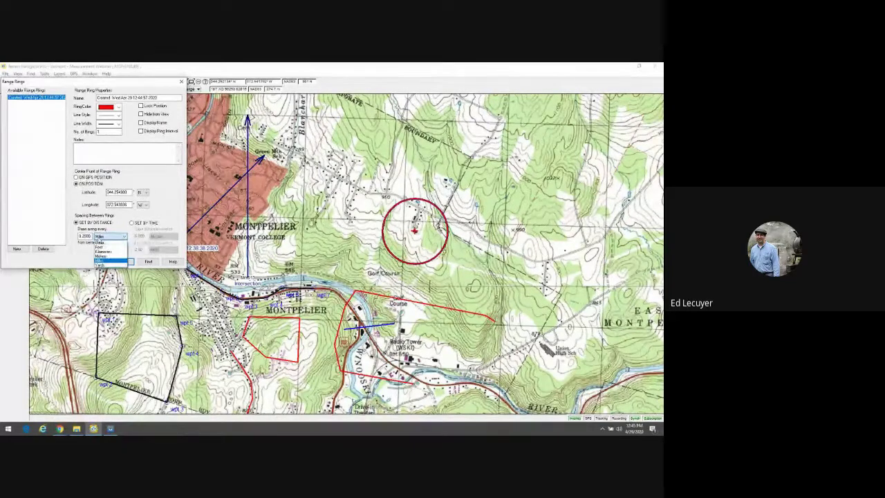
left_click(111, 260)
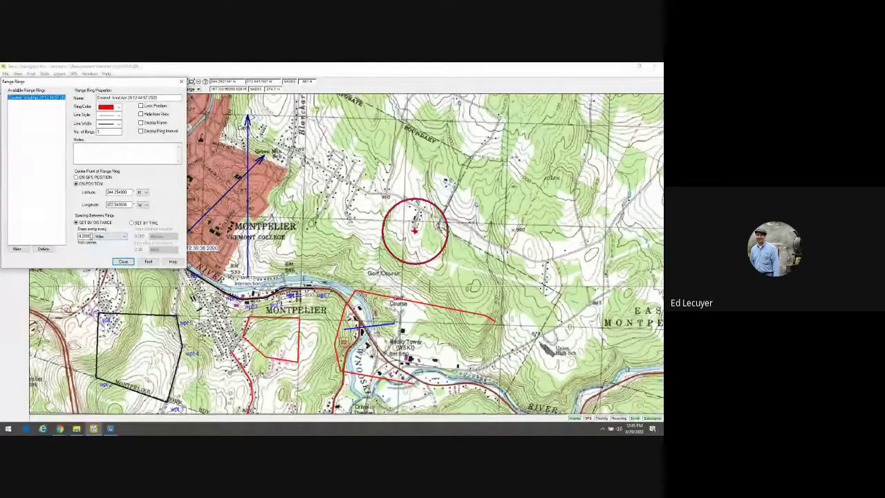
double_click(85, 236)
type("1")
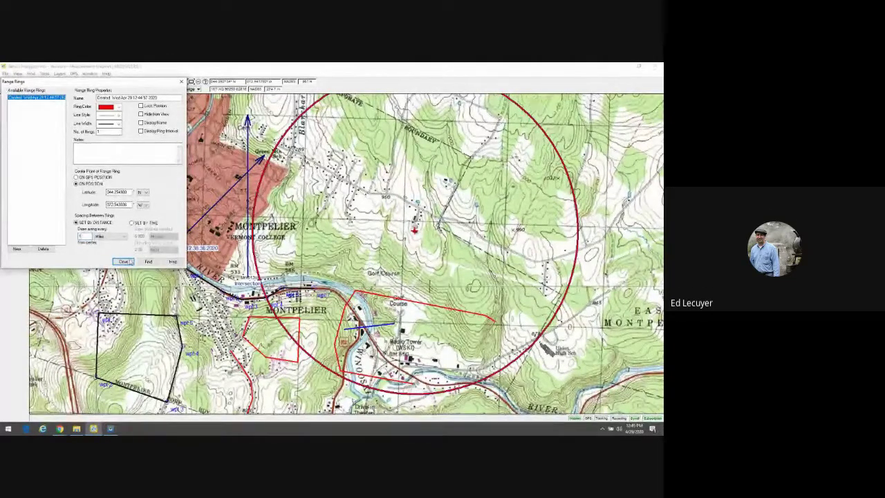
left_click(126, 261)
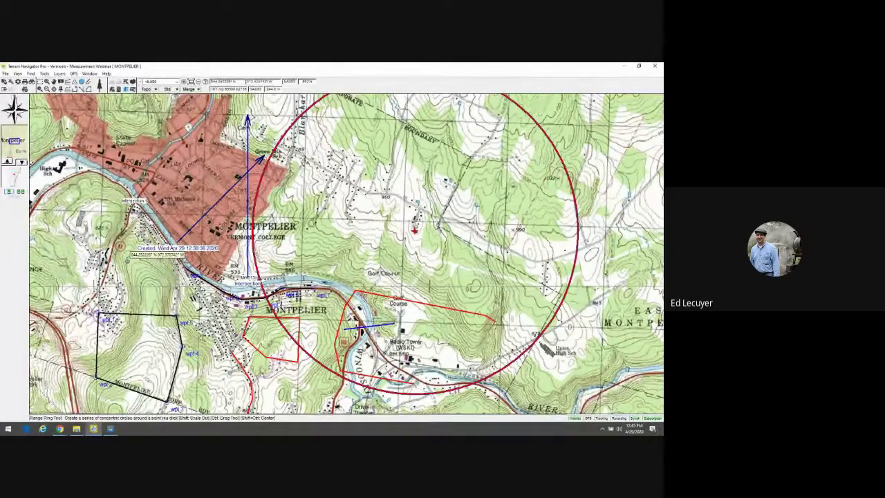
Step: View the information for the 1-mile range ring, including its ring interval and area
right_click(253, 246)
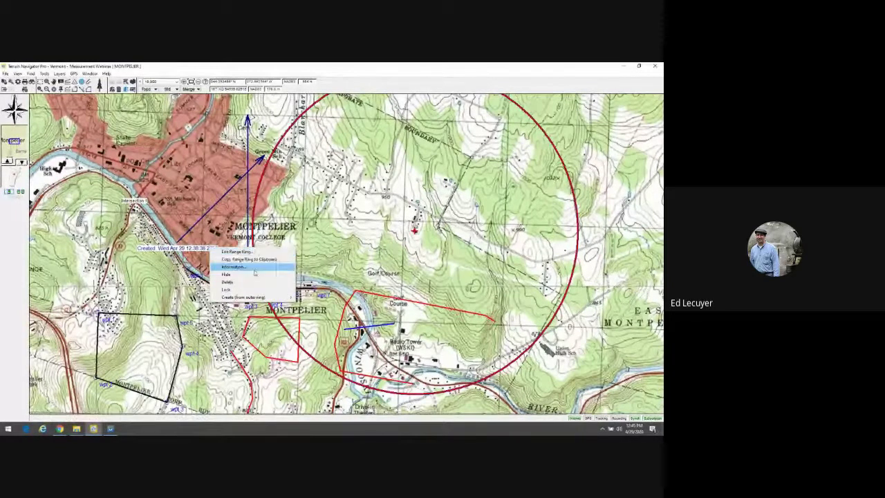
left_click(233, 266)
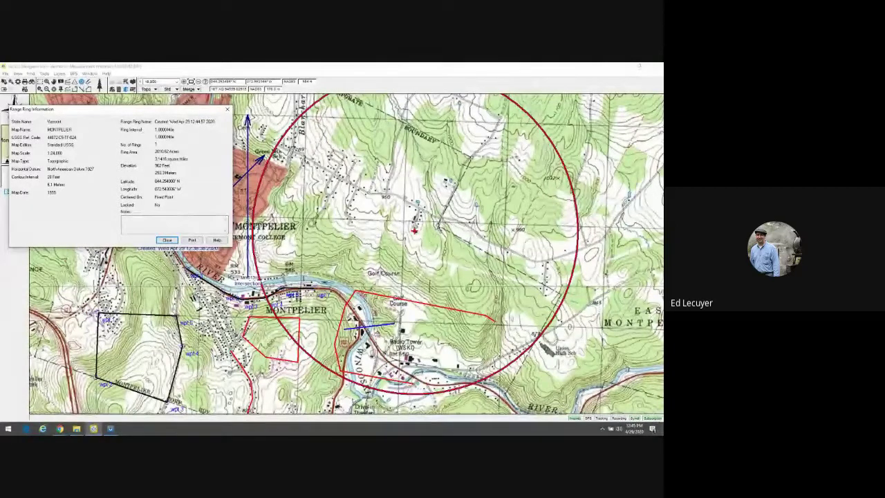
left_click(167, 239)
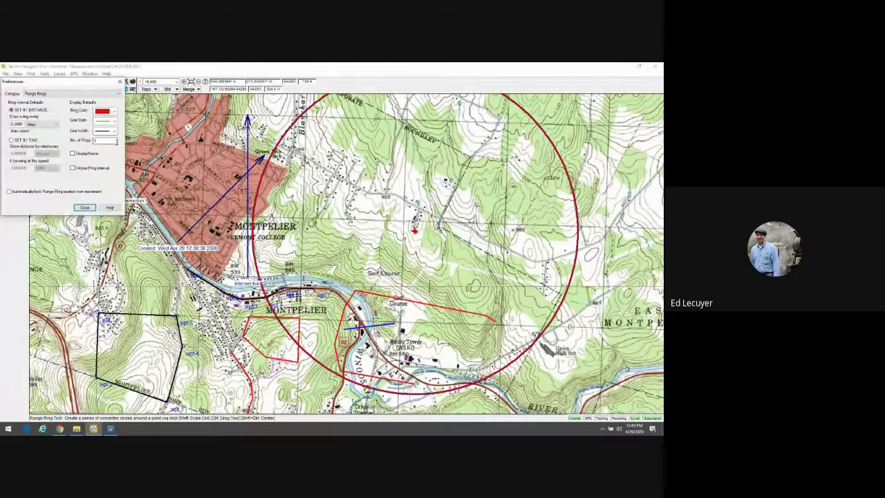
Step: Review the default range ring preferences for interval, color, line style and number of rings
left_click_drag(70, 81, 77, 121)
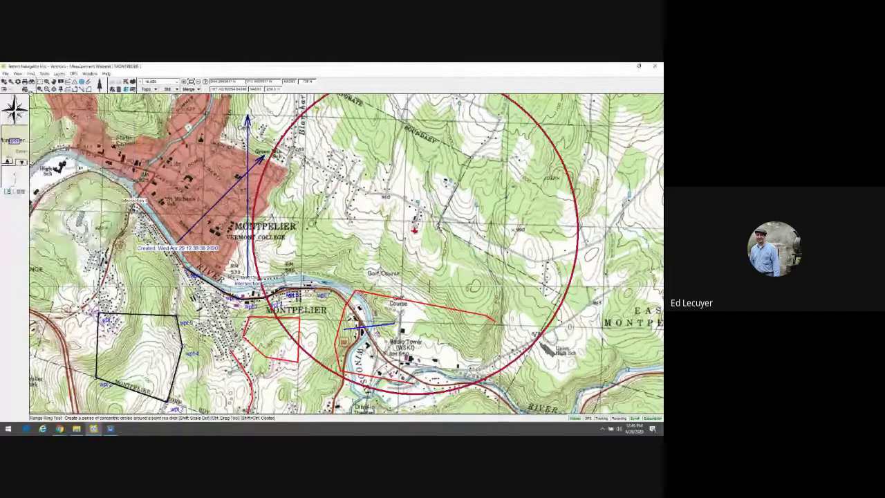
left_click(127, 121)
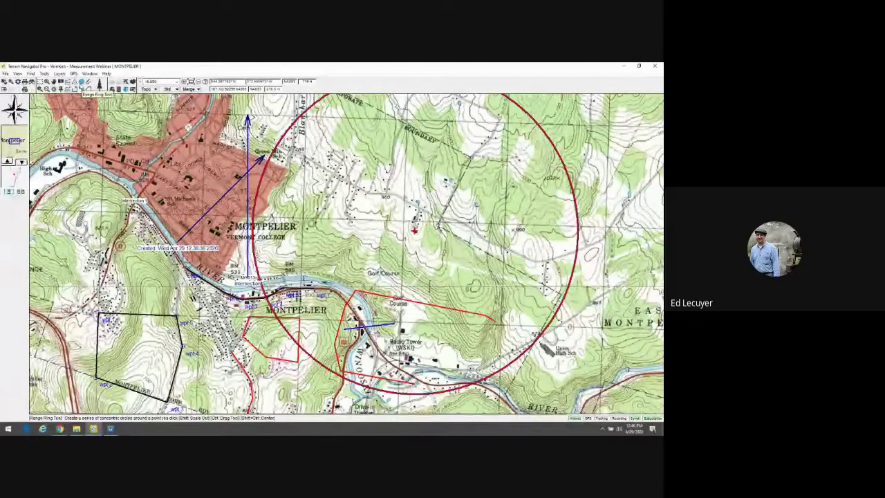
left_click(18, 82)
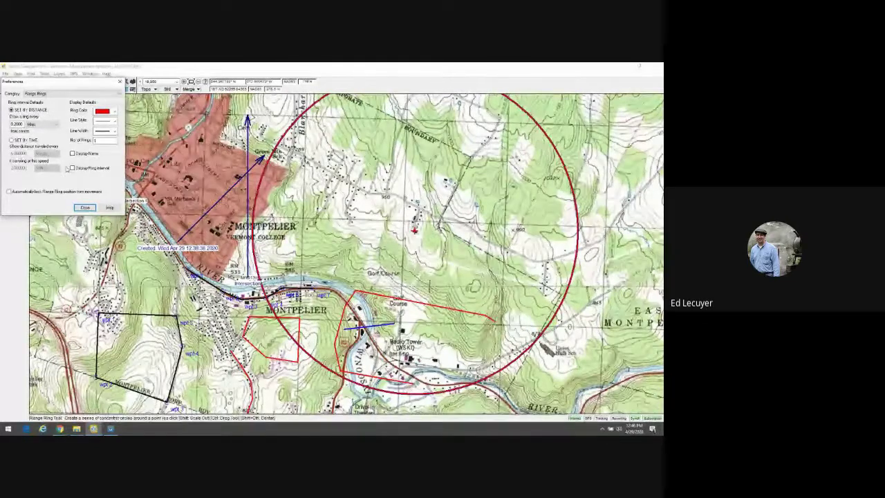
left_click(82, 208)
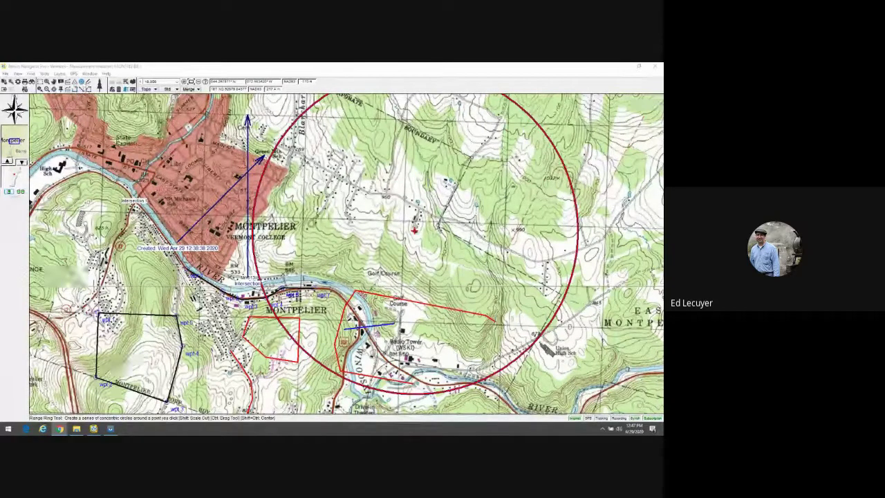
Step: Clear the old distance line and trace a closed four-sided area of about 112 acres south of the corporate boundary with the Distance tool
left_click(88, 82)
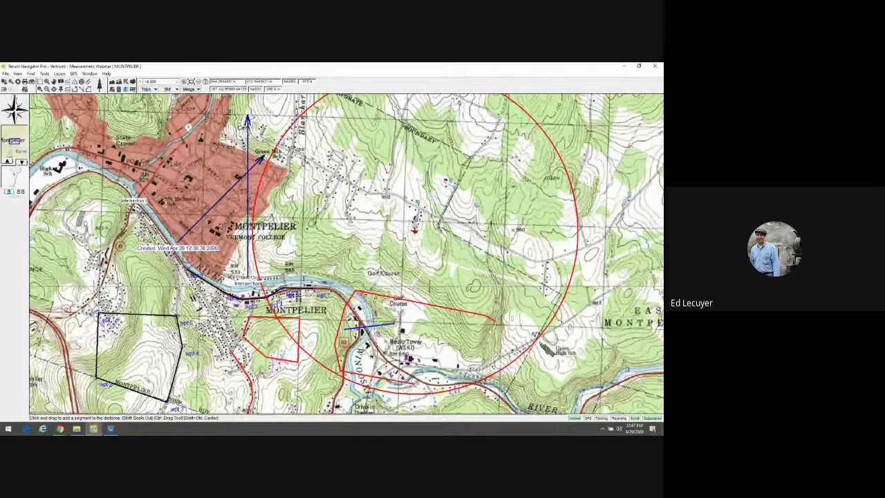
left_click(403, 123)
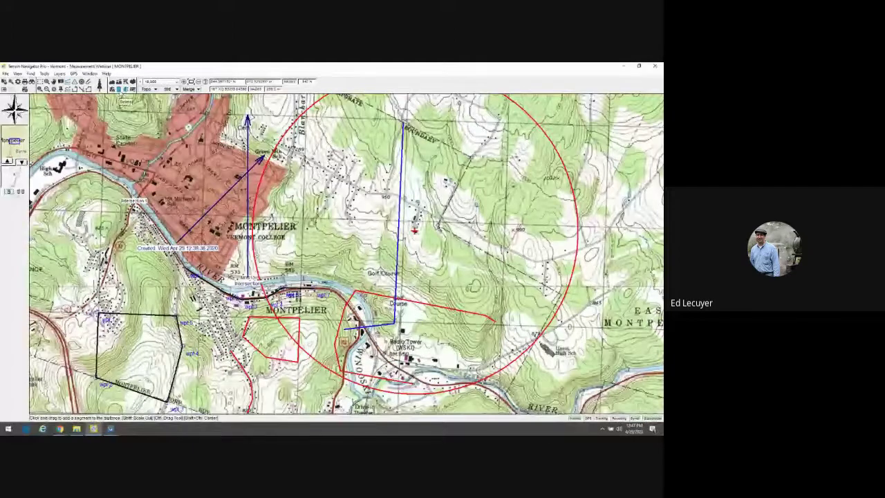
left_click(120, 89)
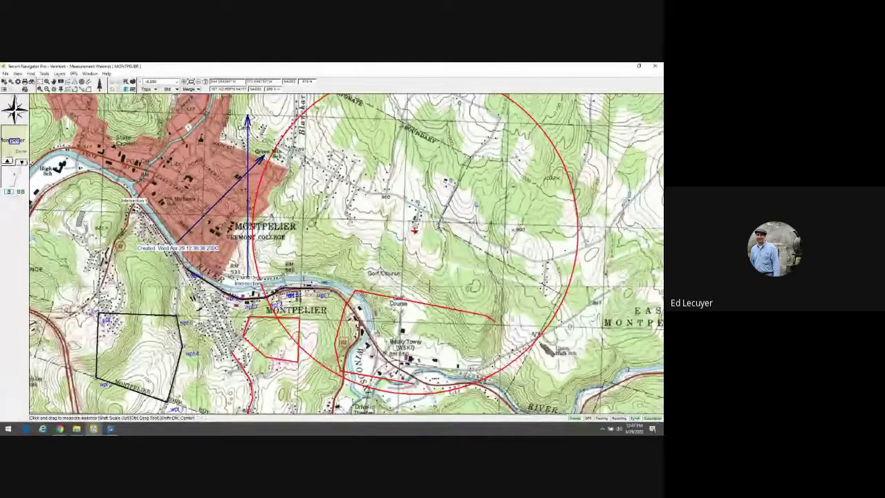
left_click_drag(402, 124, 385, 192)
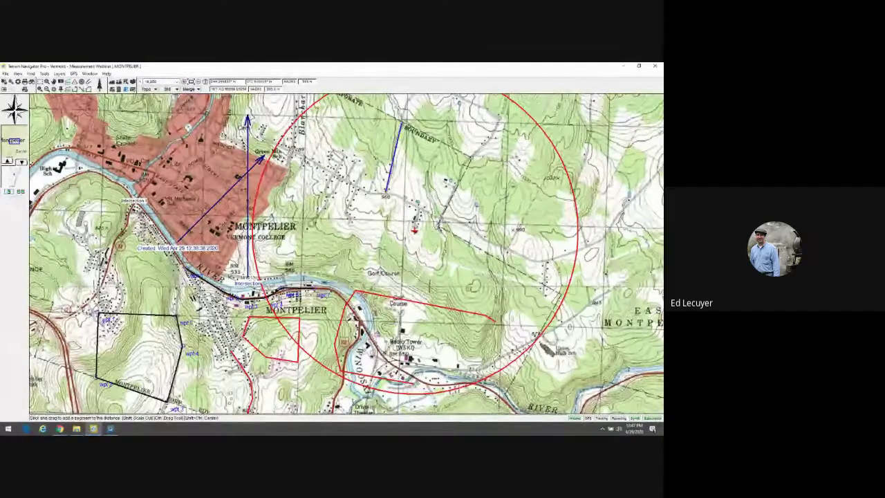
left_click(438, 217)
left_click(470, 158)
left_click_drag(473, 157, 472, 158)
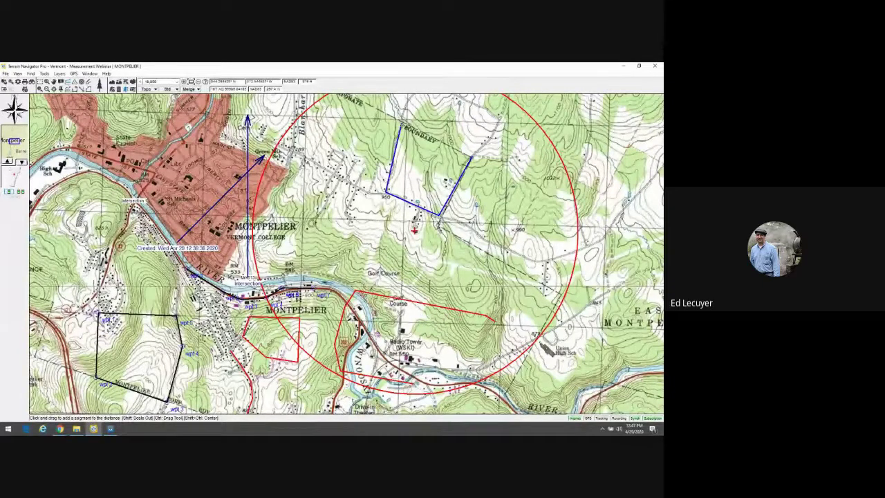
left_click(401, 124)
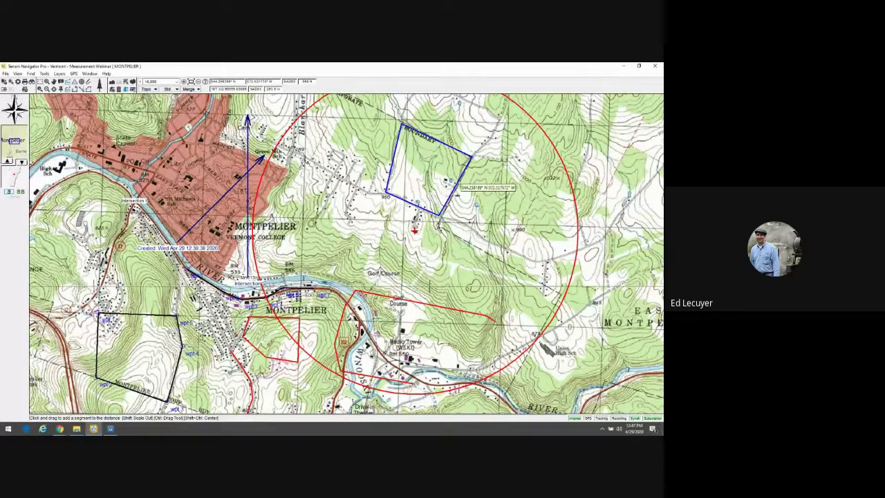
Step: View the distance and area information for the closed four-sided shape, and clear its distance line
right_click(455, 195)
left_click(456, 198)
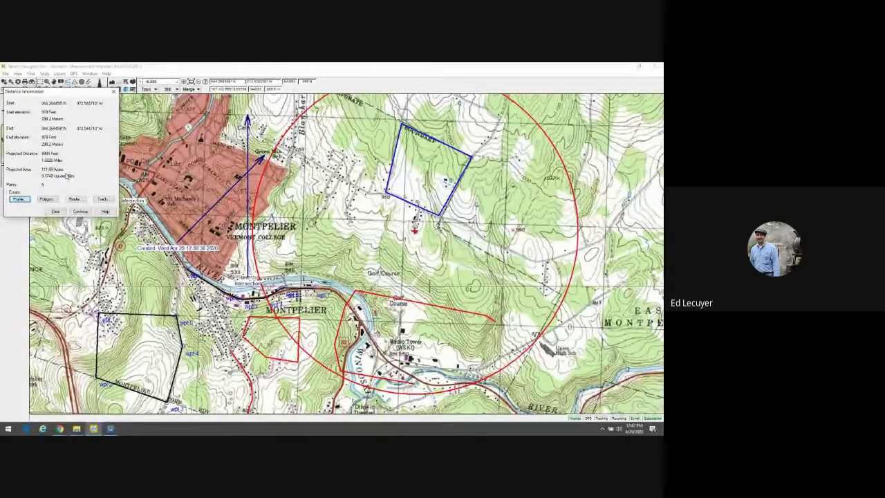
left_click(56, 211)
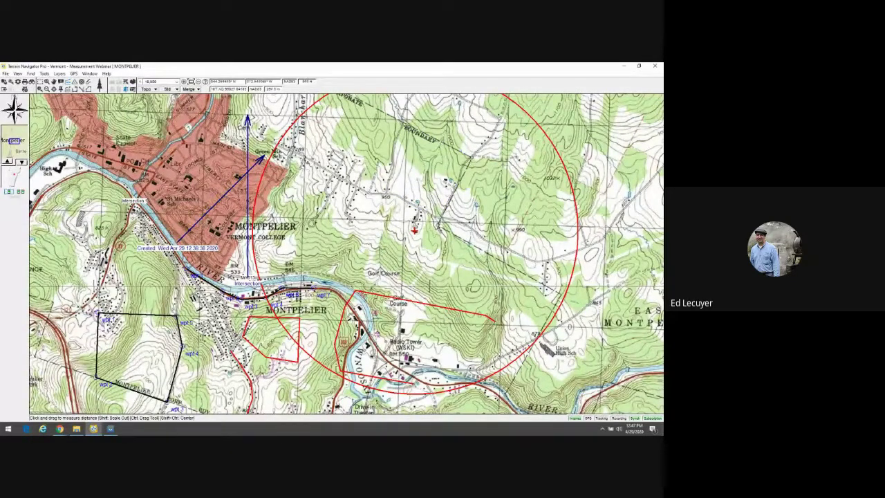
Step: Retrace the same four-sided area below the corporate boundary as a closed distance line and open its elevation profile
left_click_drag(385, 196, 403, 123)
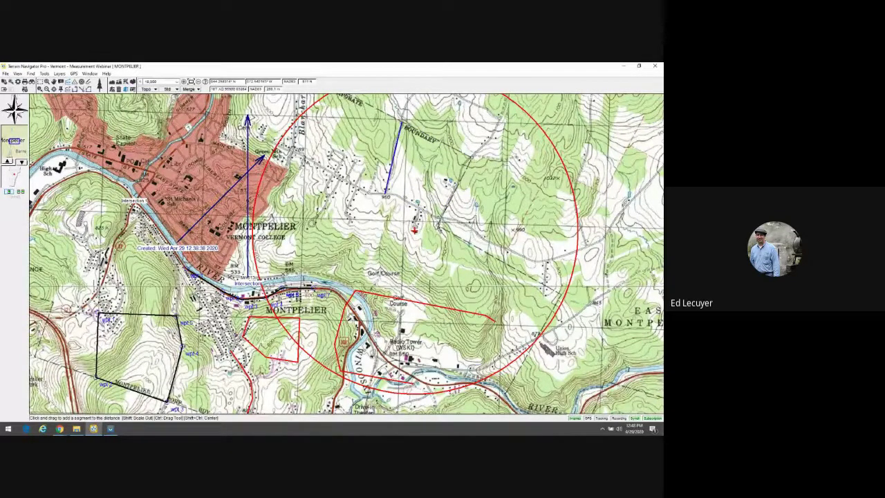
mouse_move(384, 196)
left_mouse_down()
mouse_move(439, 217)
mouse_move(471, 157)
left_mouse_up()
right_click(377, 125)
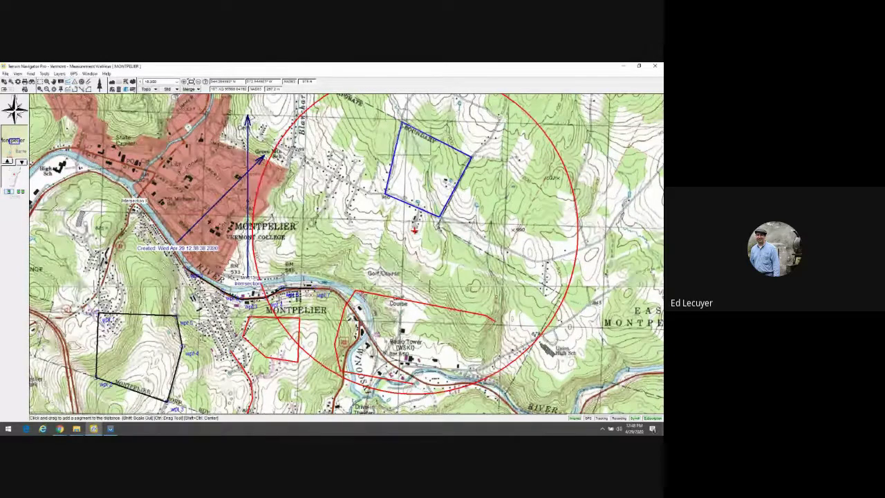
left_click(393, 141)
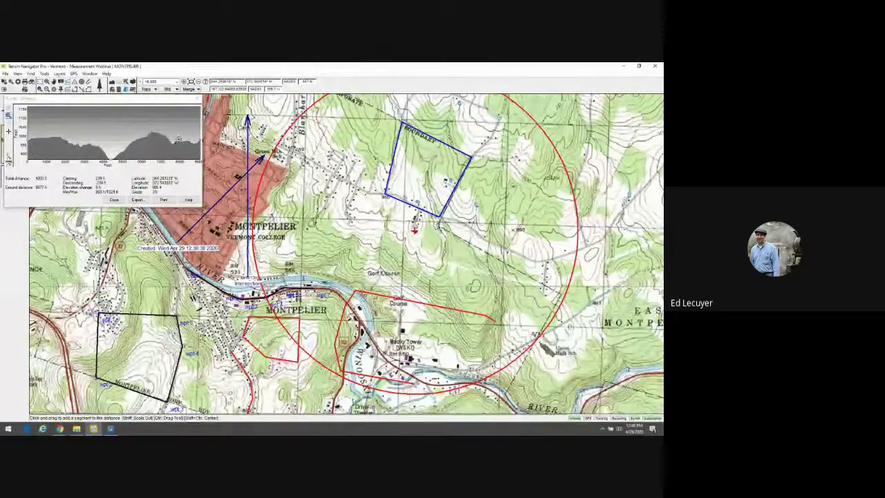
Step: Locate points along the elevation profile, from its start to its far end, on the map and close the profile
left_click(23, 138)
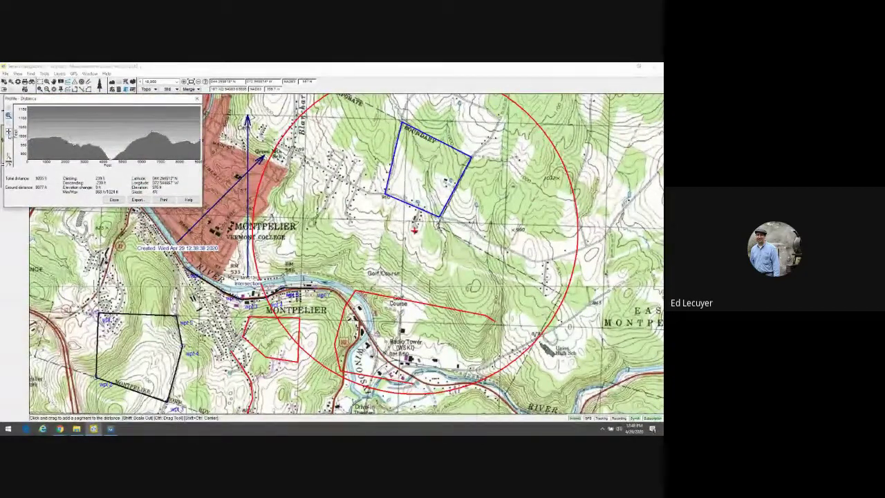
left_click(27, 136)
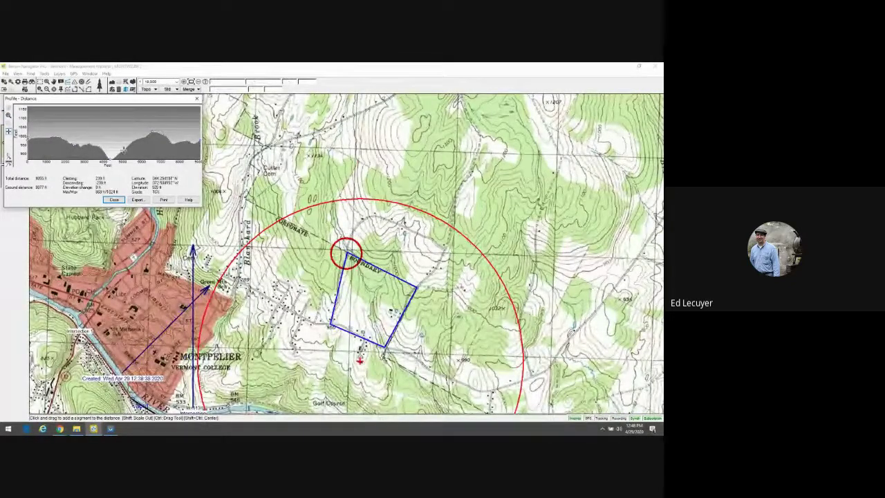
left_click(200, 136)
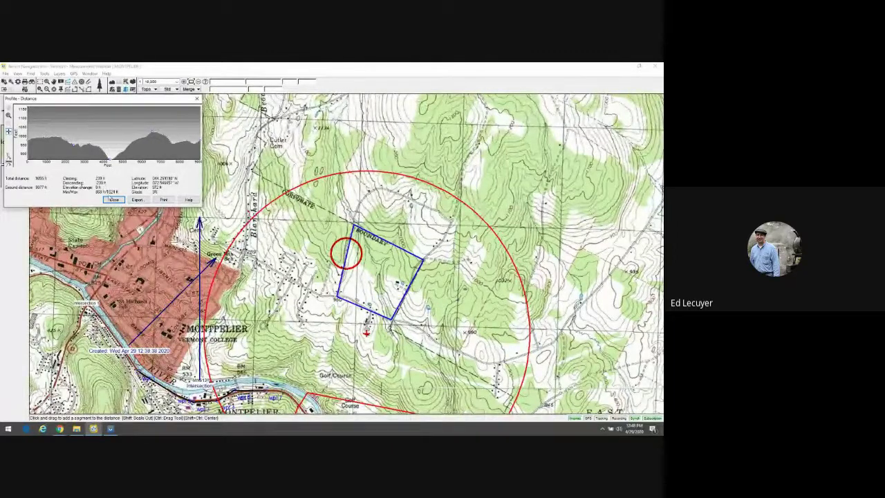
left_click(114, 199)
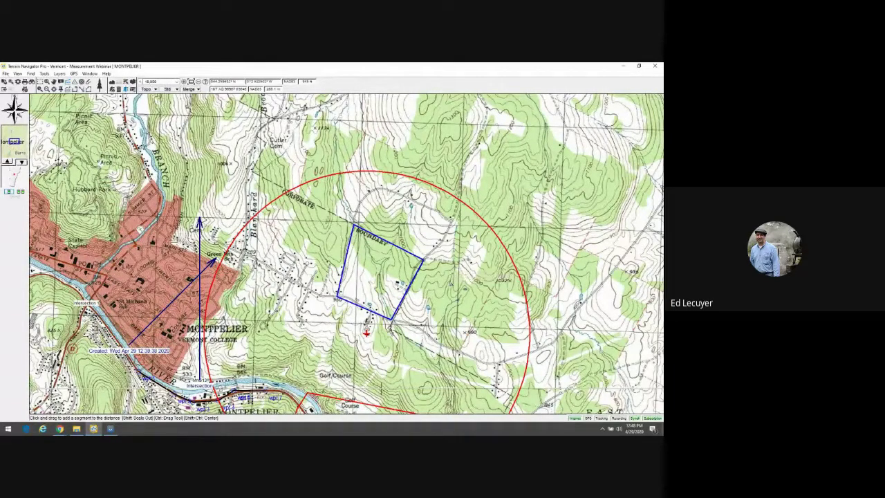
Step: Clear the four-sided distance line and trace the adjoining area to the southeast as a closed distance line about 9,500 feet around
right_click(353, 236)
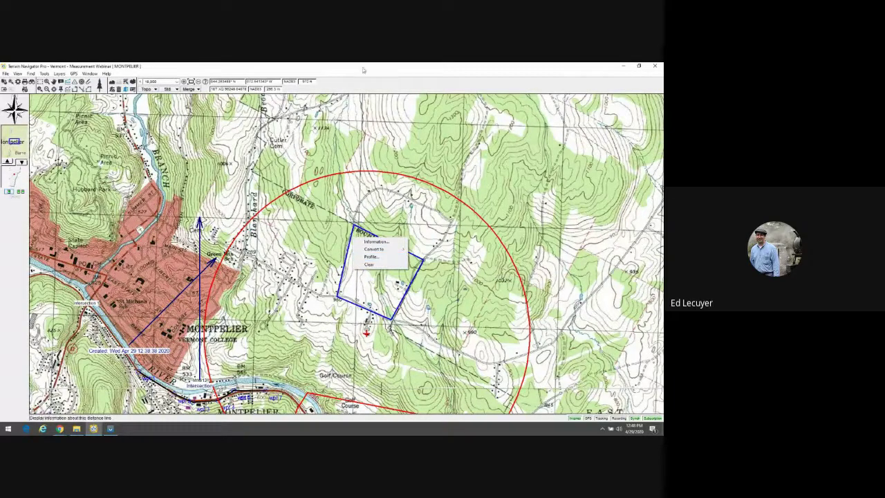
left_click(383, 258)
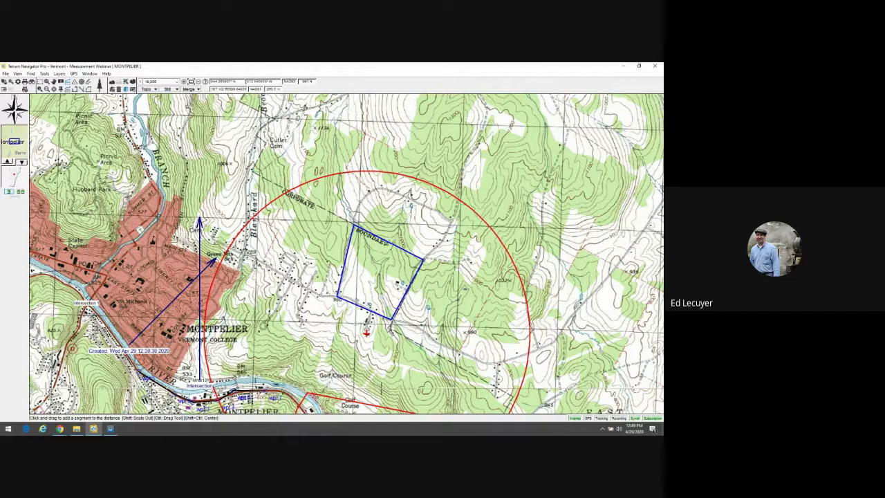
right_click(386, 242)
left_click(390, 270)
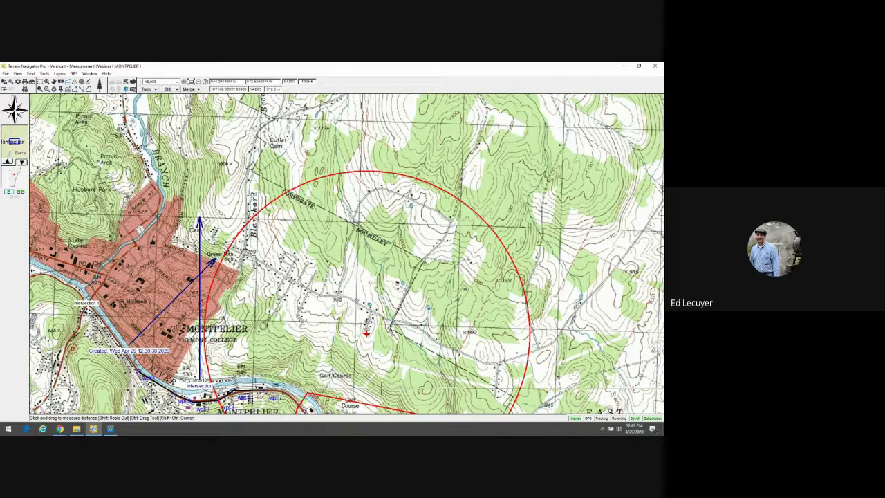
mouse_move(423, 259)
left_mouse_down()
mouse_move(488, 294)
mouse_move(453, 361)
mouse_move(410, 320)
mouse_move(391, 334)
mouse_move(434, 255)
mouse_move(422, 262)
left_mouse_up()
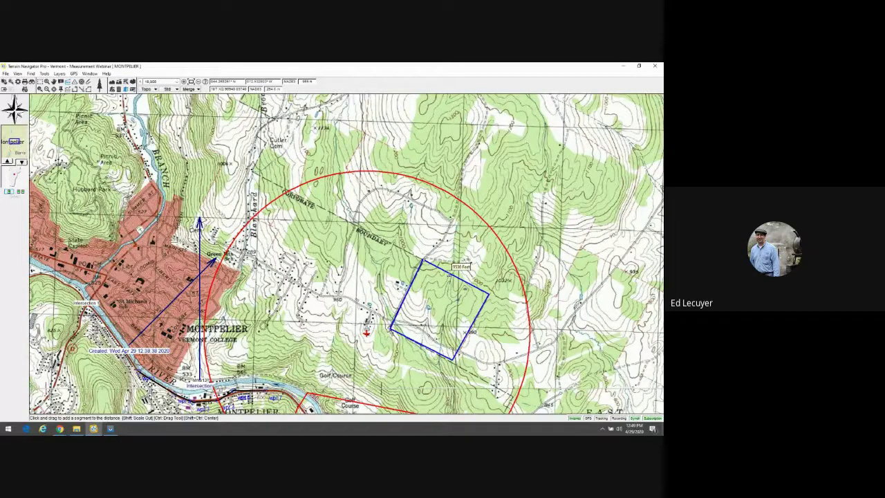
Step: Convert the closed four-sided distance line into a new track, keeping the suggested name
right_click(422, 273)
mouse_move(450, 287)
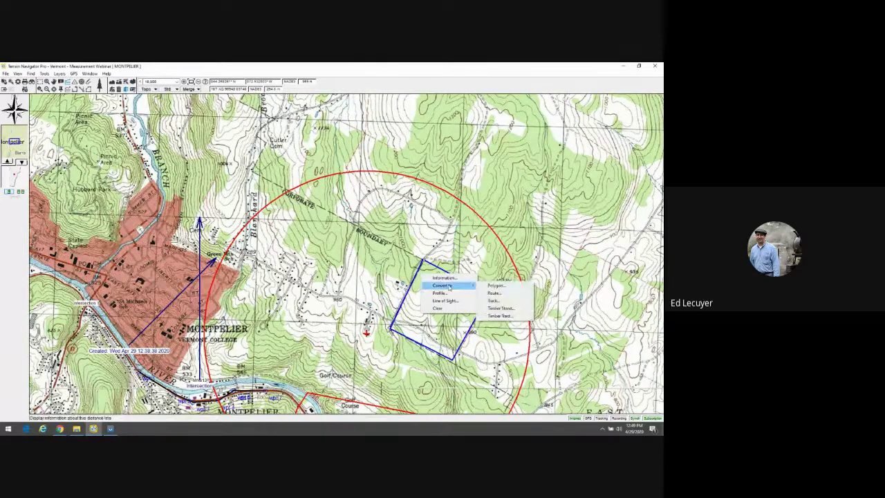
left_click(494, 300)
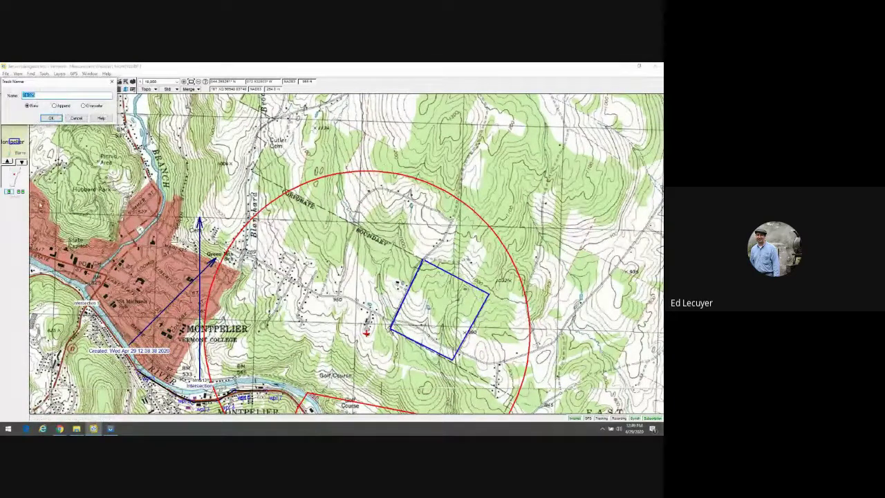
left_click(50, 118)
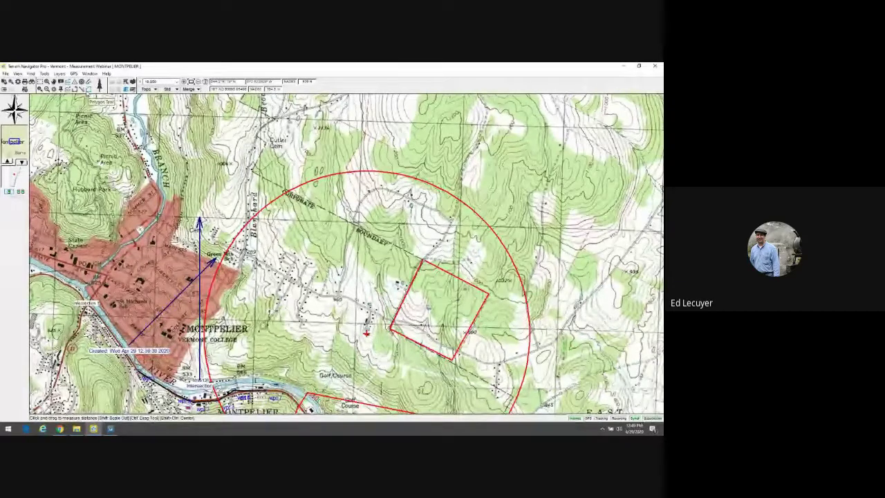
Step: Draw an irregular polygon of about 145 acres south of the corporate boundary, east of Blanchard Brook, and finish it
left_click(99, 84)
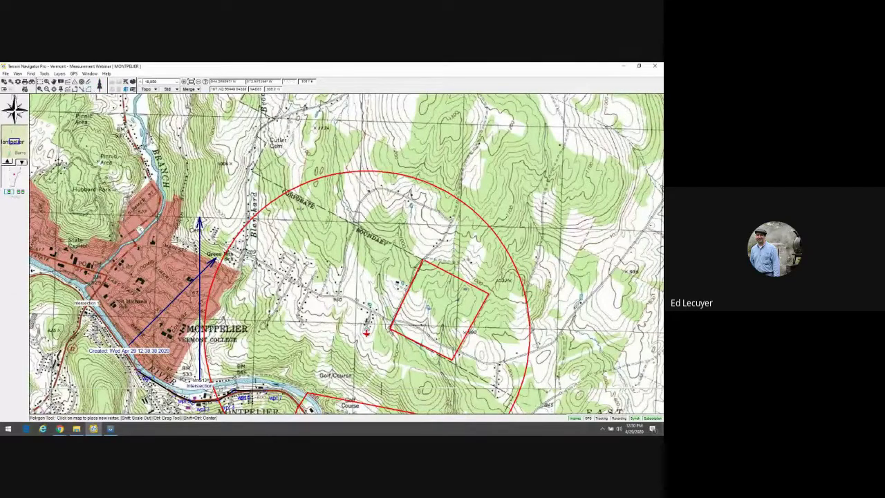
left_click(289, 194)
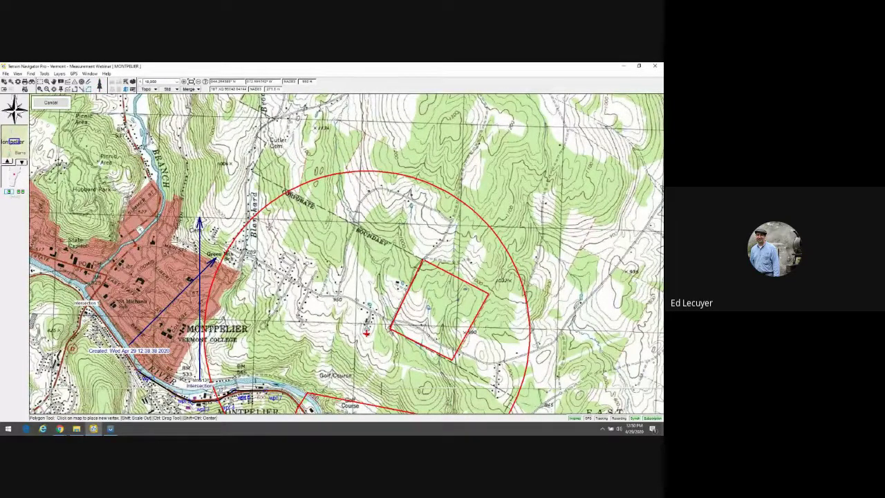
left_click(269, 227)
left_click(280, 230)
left_click(264, 261)
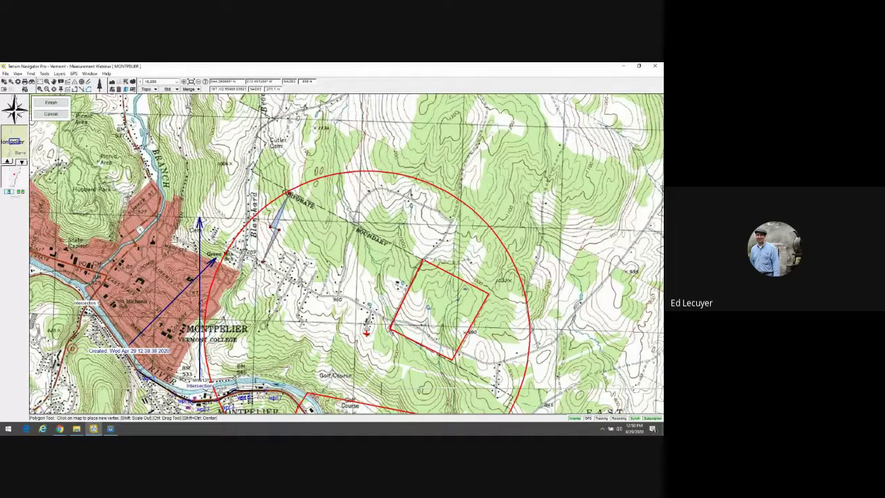
left_click(320, 294)
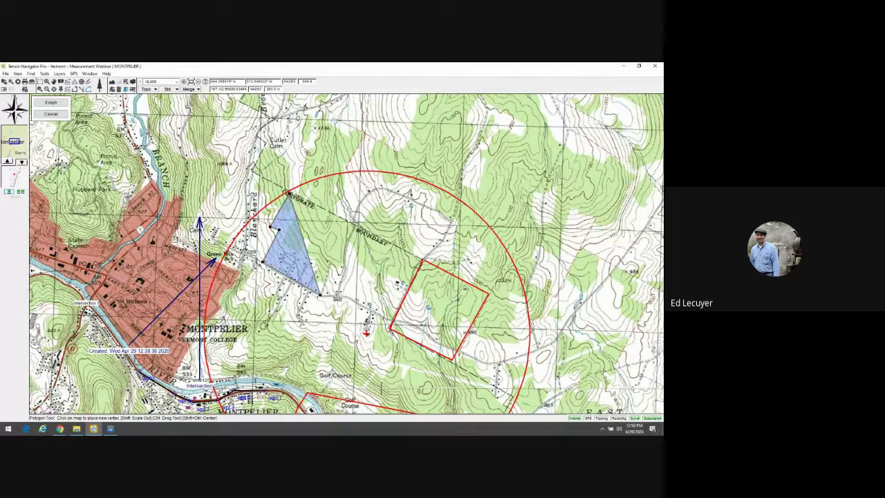
left_click(337, 297)
left_click(345, 265)
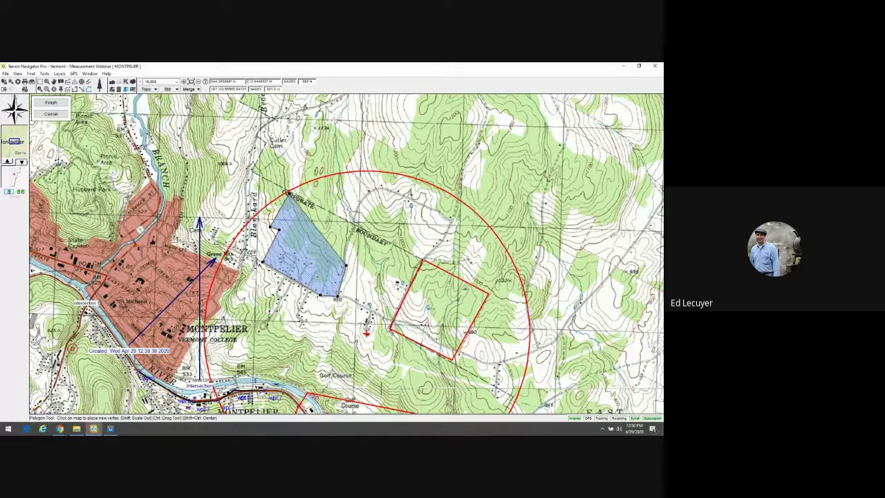
left_click(354, 225)
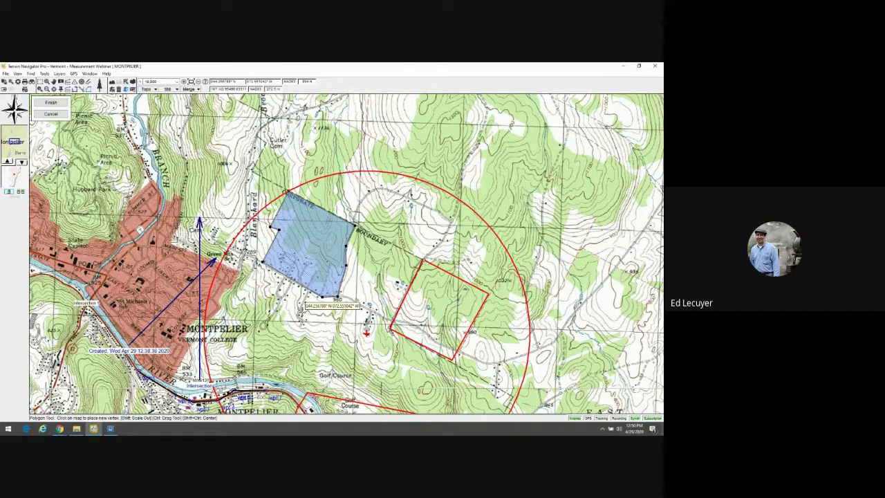
left_click(47, 103)
Step: View the new polygon's area and perimeter information, and close it
right_click(314, 248)
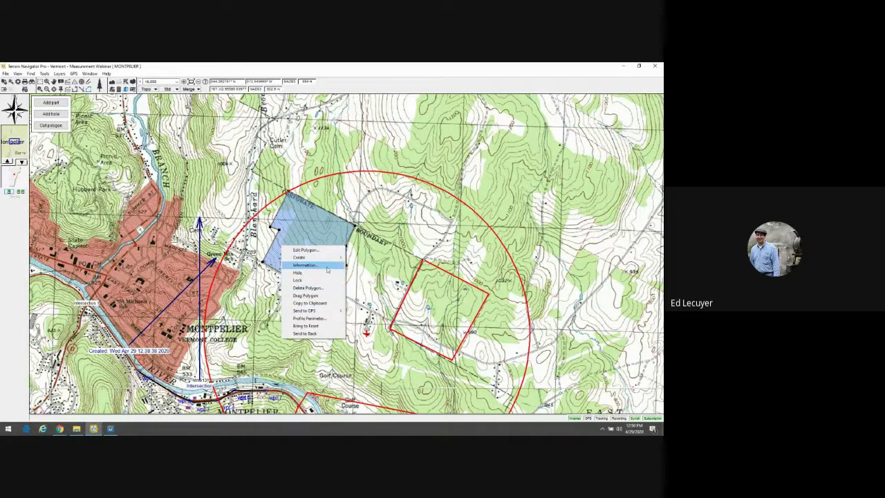
left_click(327, 268)
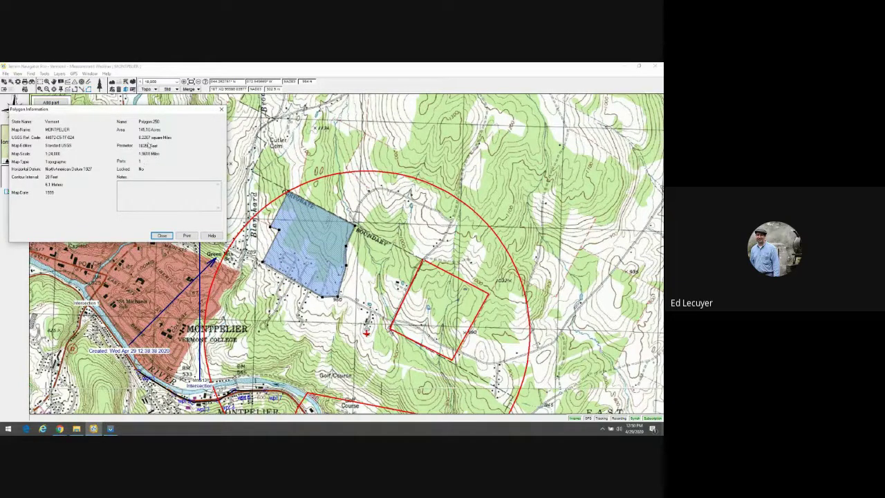
left_click(162, 236)
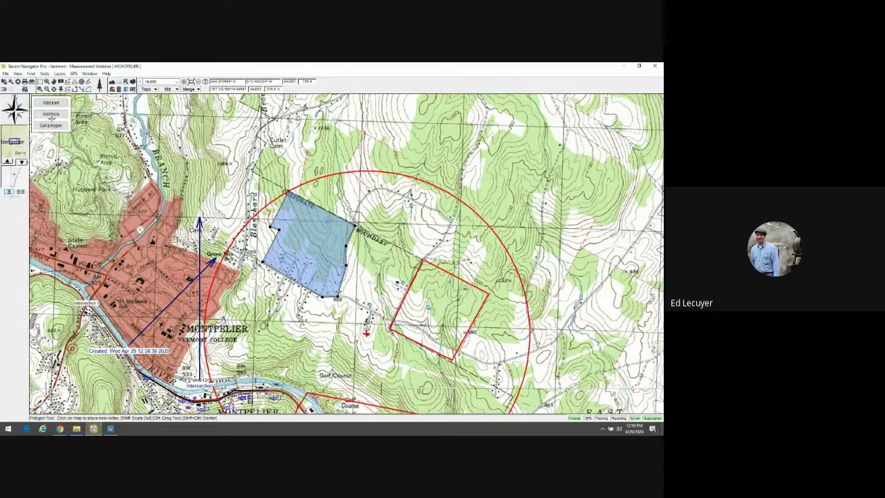
Step: Add a small four-sided hole inside the upper middle of the polygon
left_click(50, 115)
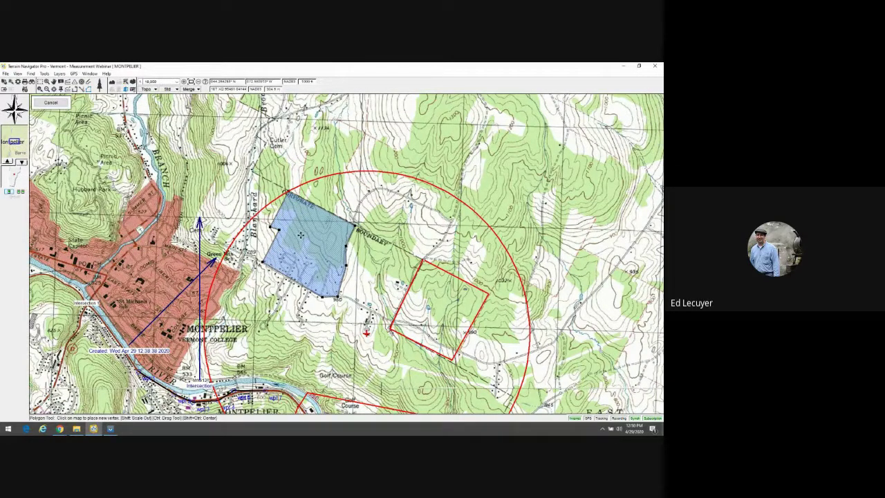
left_click(301, 231)
left_click(324, 228)
left_click(327, 244)
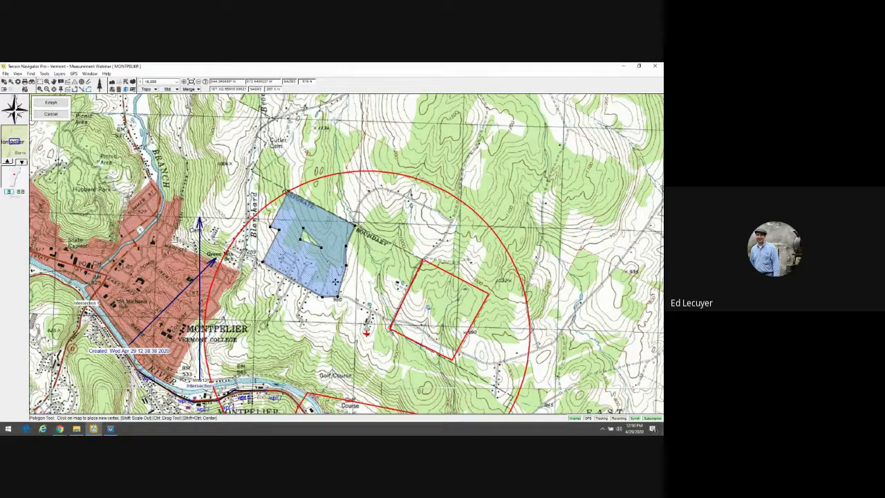
left_click(305, 246)
left_click(63, 103)
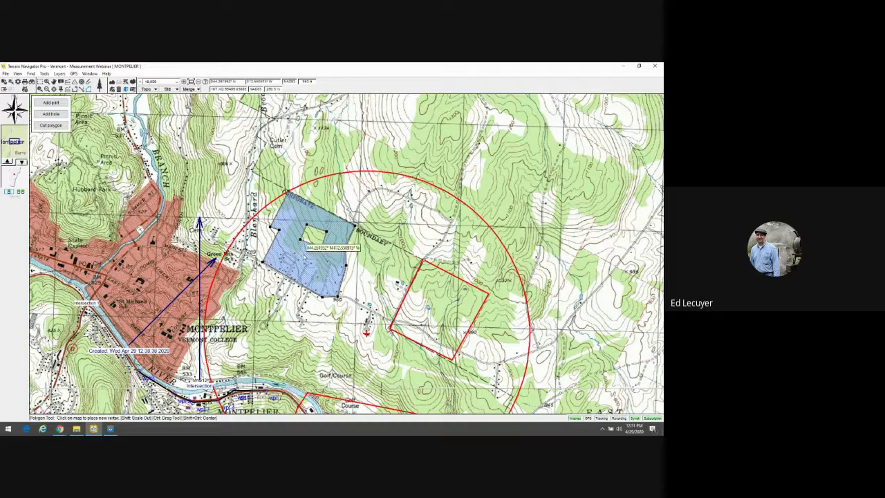
Step: Open the polygon's properties for editing and set its fill area label to Area (Total)
right_click(281, 255)
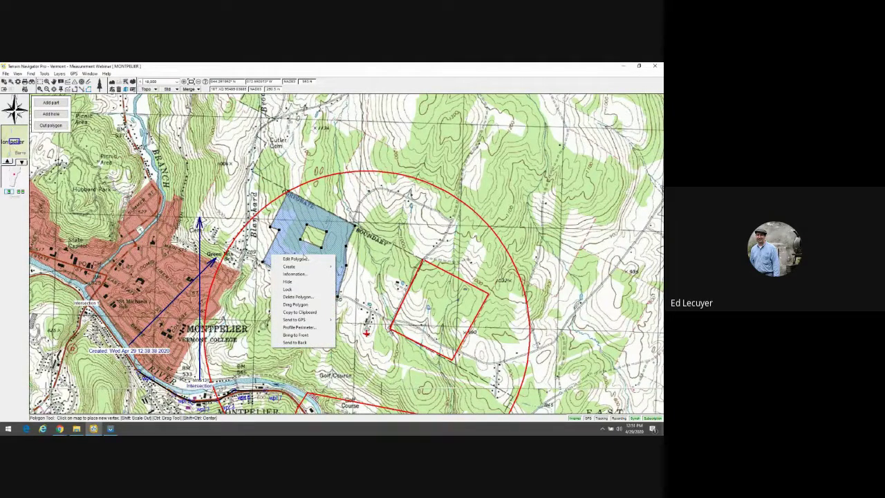
left_click(296, 258)
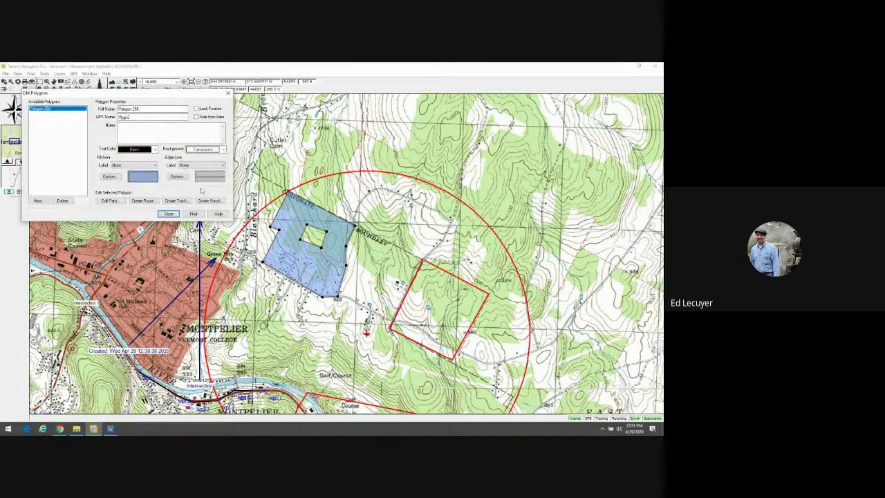
left_click(155, 150)
left_click(155, 150)
left_click(155, 165)
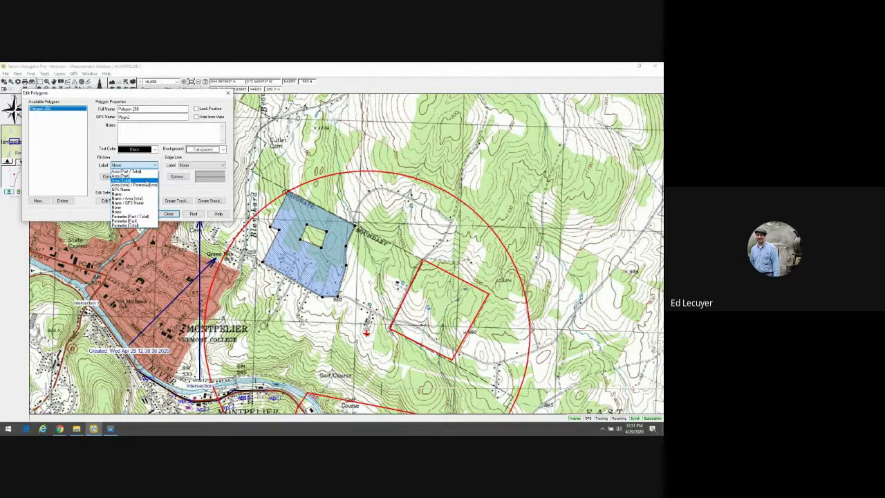
left_click(146, 181)
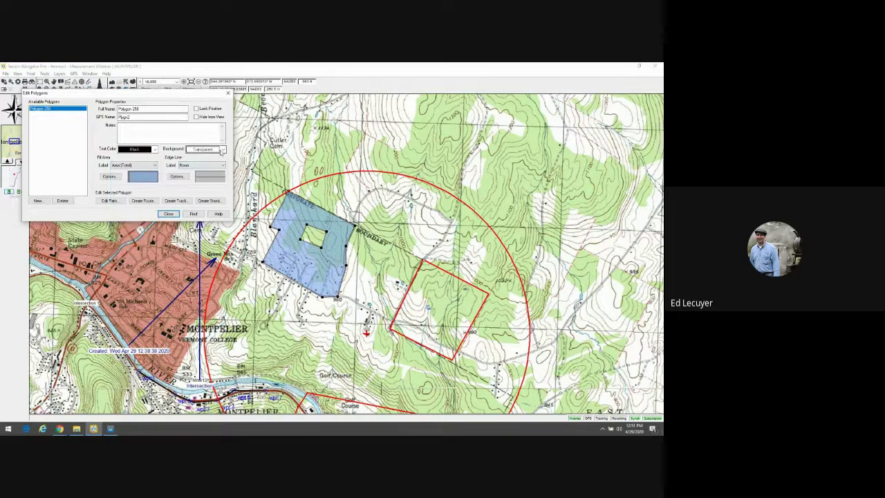
Step: Give the polygon's label a White background and close the polygon properties
left_click(222, 149)
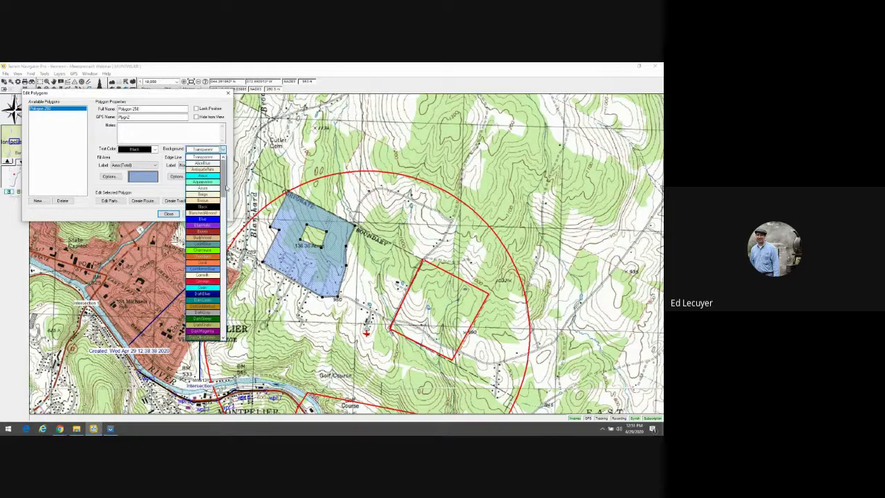
left_click(222, 221)
scroll(219, 223, "down", 3)
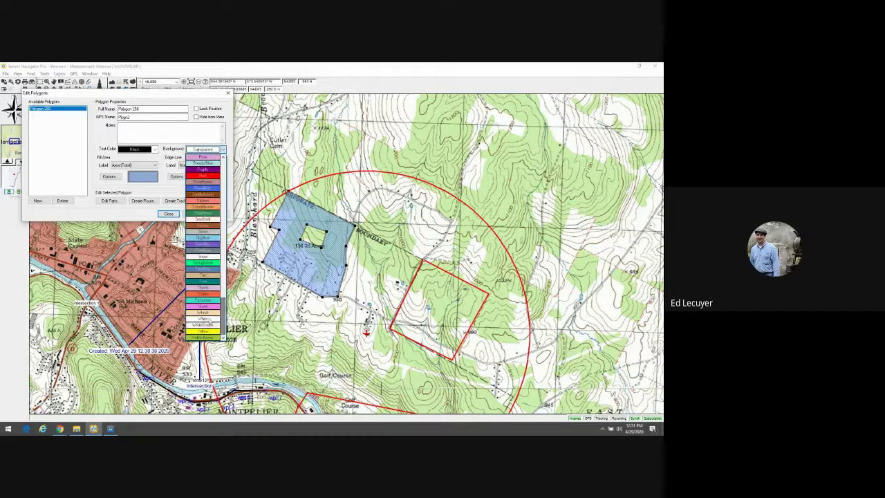
left_click(212, 322)
left_click(168, 214)
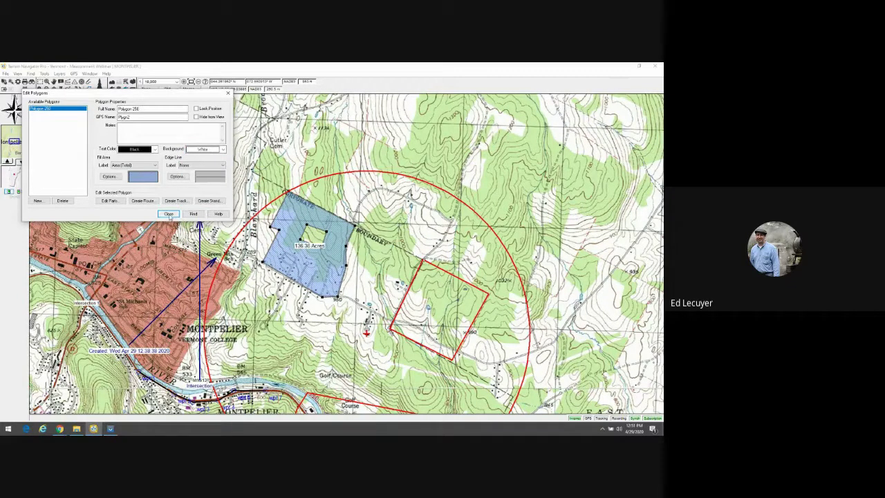
left_click(168, 215)
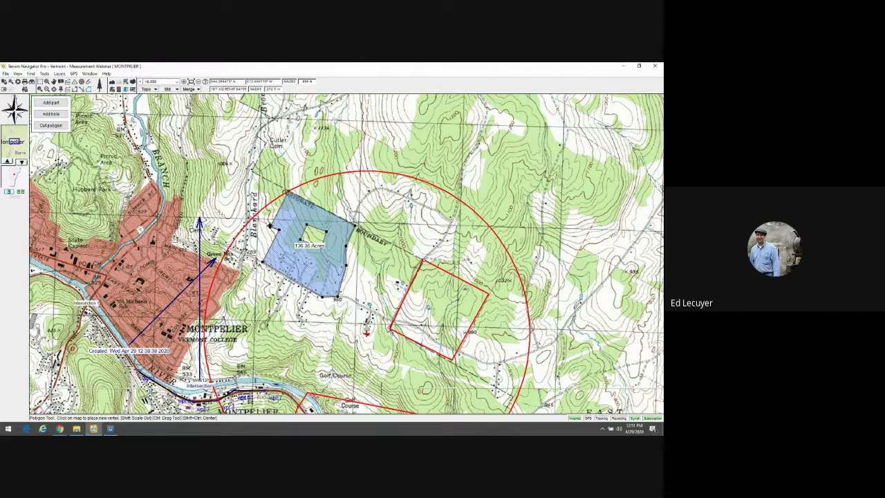
Step: Reshape the polygon by moving its southwest and southeast vertices and edges inward, down to about 97 acres
left_click_drag(275, 227, 273, 225)
left_click_drag(264, 261, 291, 280)
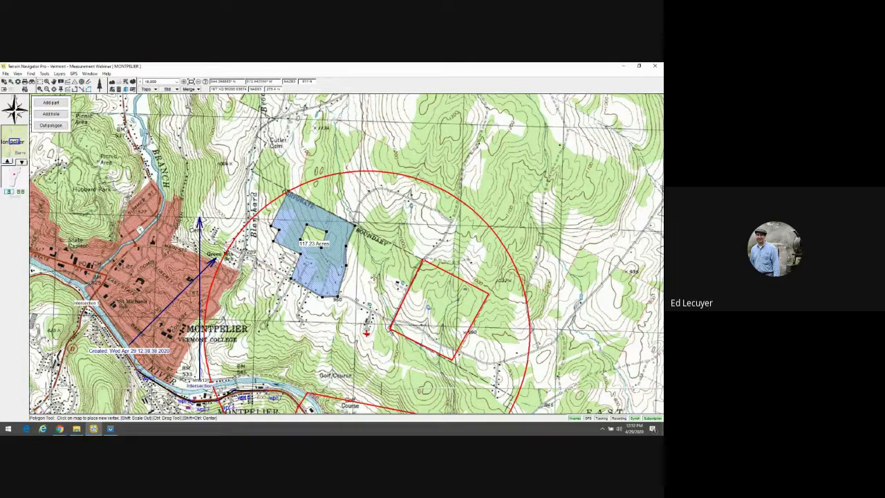
left_click(332, 262)
left_click_drag(338, 296, 322, 277)
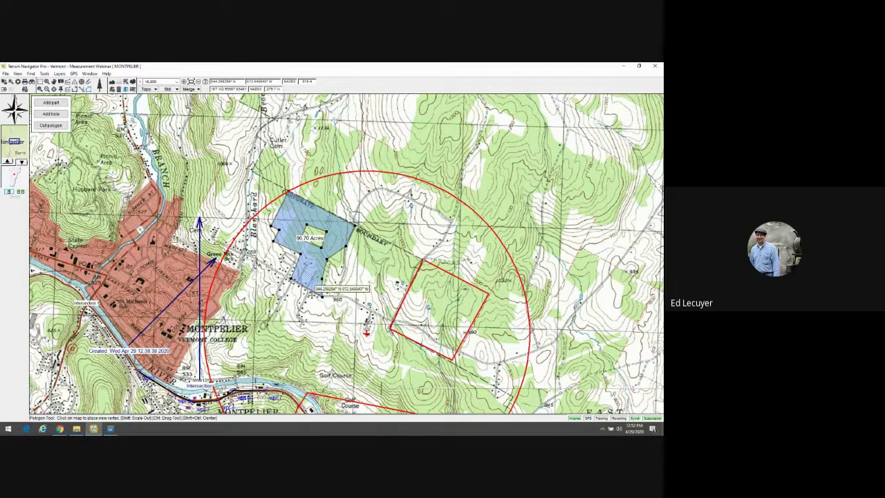
Step: Create a track from the reshaped polygon, including its hole, with the suggested name
right_click(334, 212)
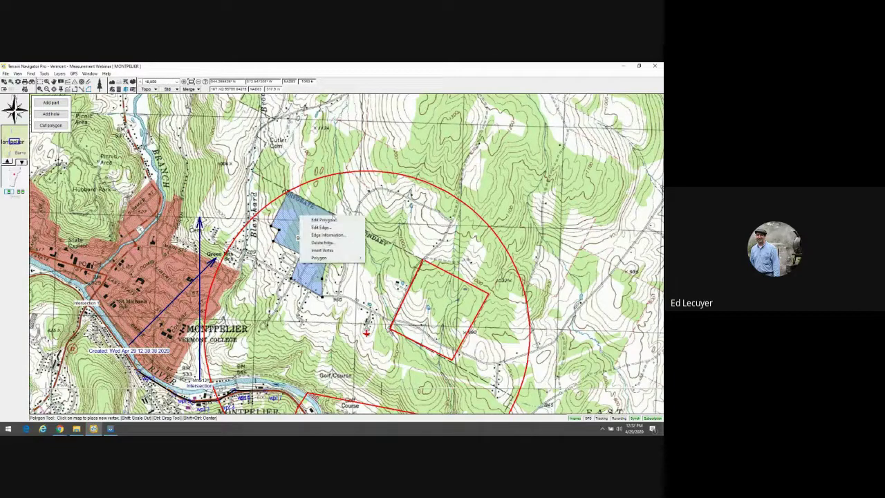
mouse_move(331, 258)
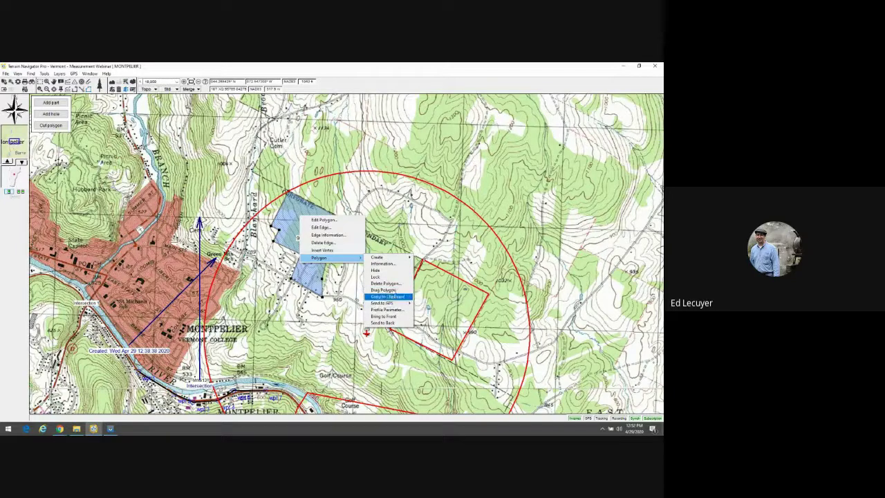
mouse_move(384, 257)
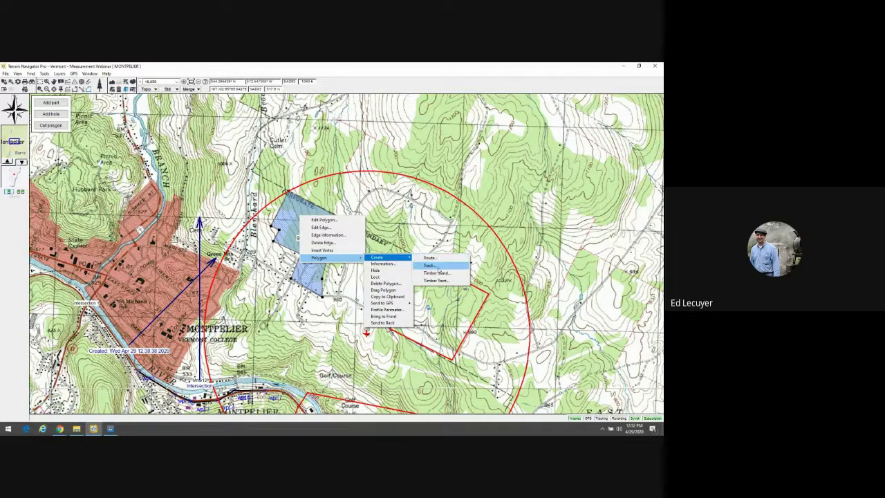
left_click(438, 268)
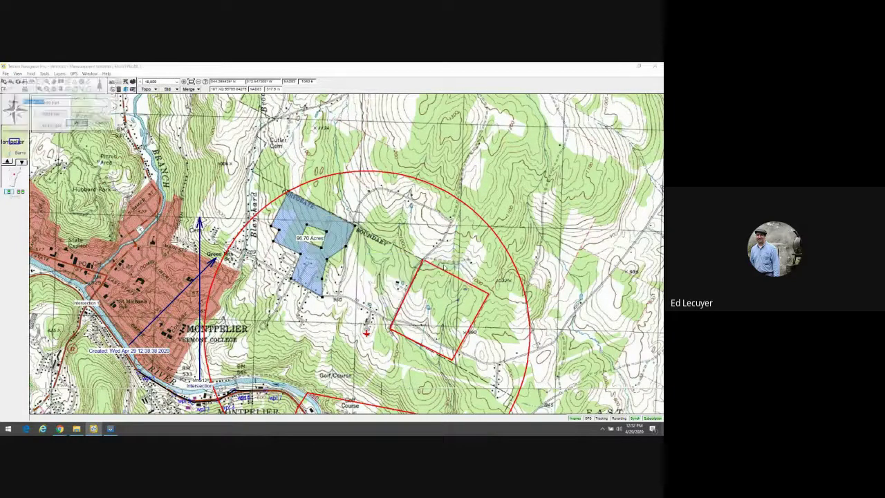
left_click(77, 123)
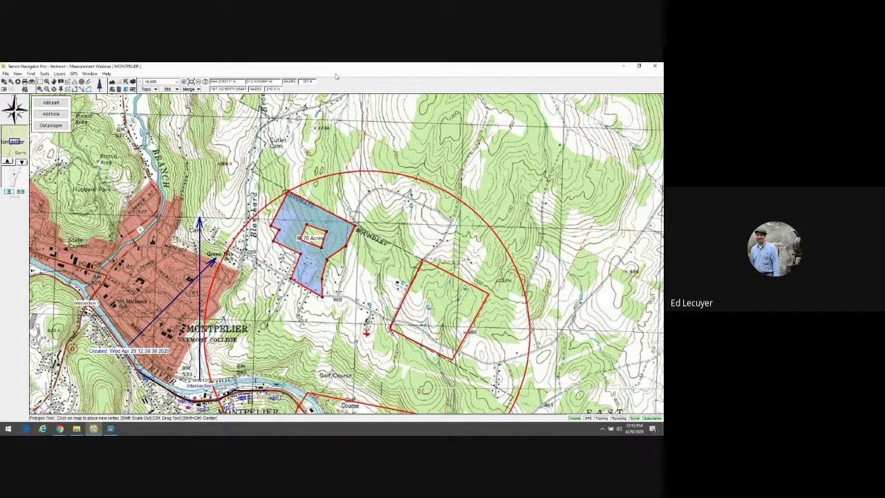
Step: Draw a new seven-vertex polygon of about 351 acres just east of Middlesex, between the highway and Great Brook
key("alt+Tab")
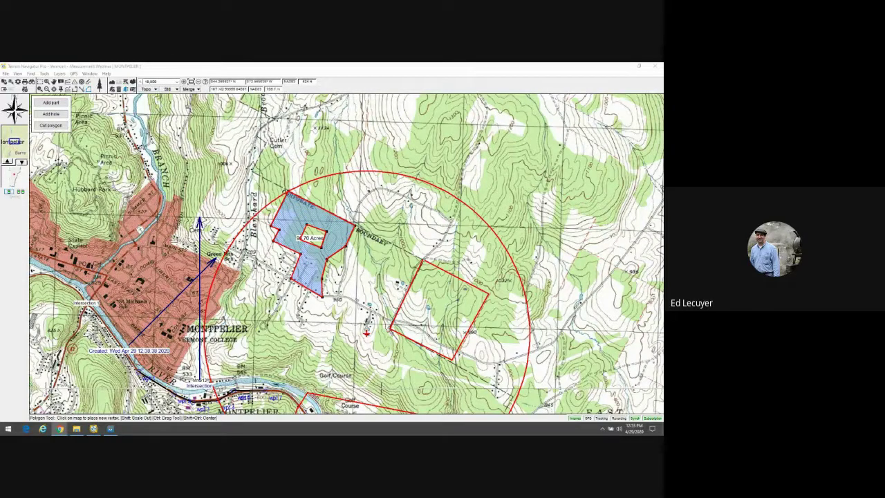
left_click(59, 82)
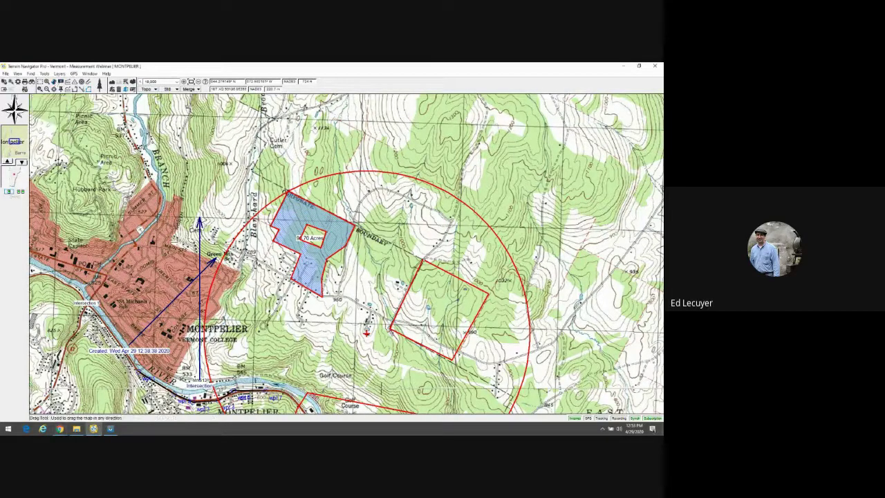
left_click_drag(191, 212, 405, 263)
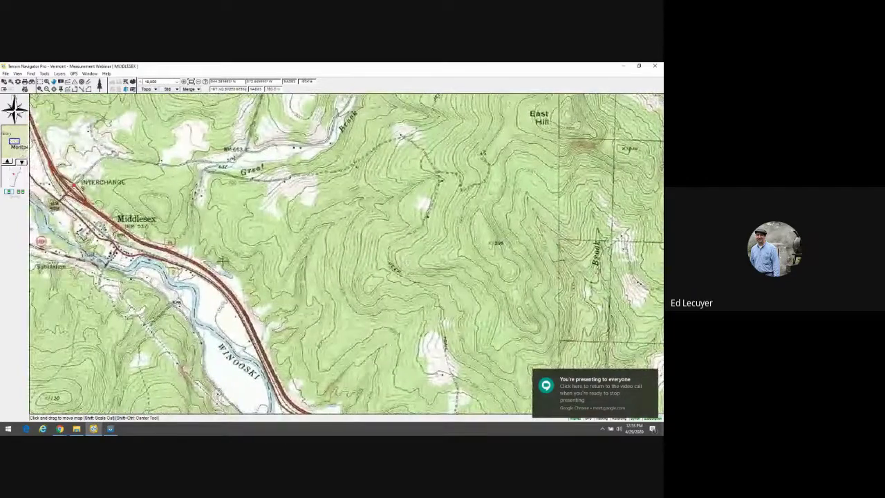
left_click(88, 90)
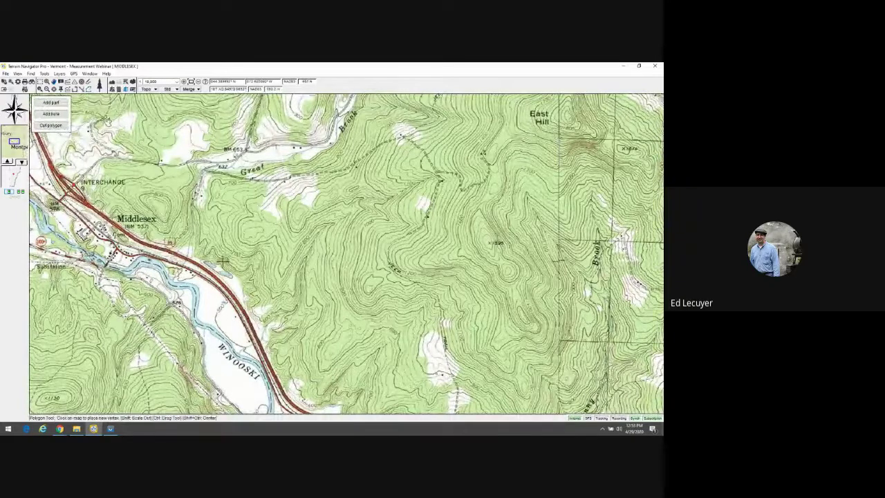
left_click(202, 169)
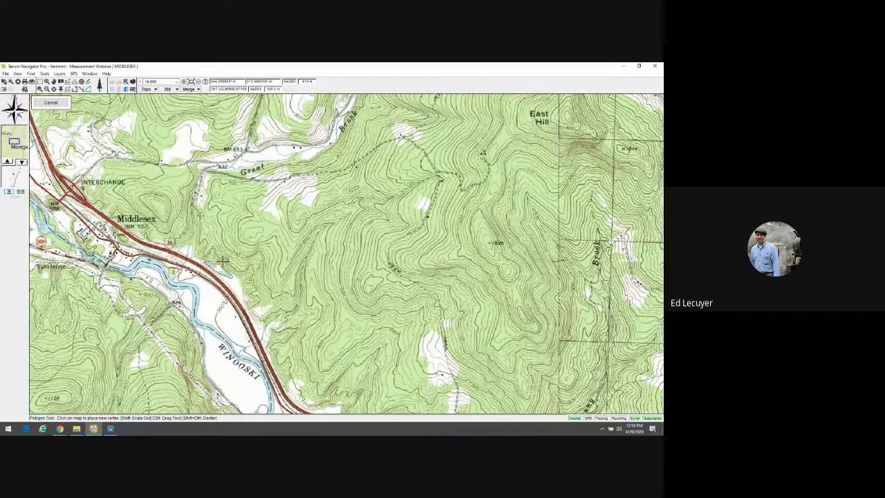
left_click(187, 257)
left_click(242, 303)
left_click(294, 309)
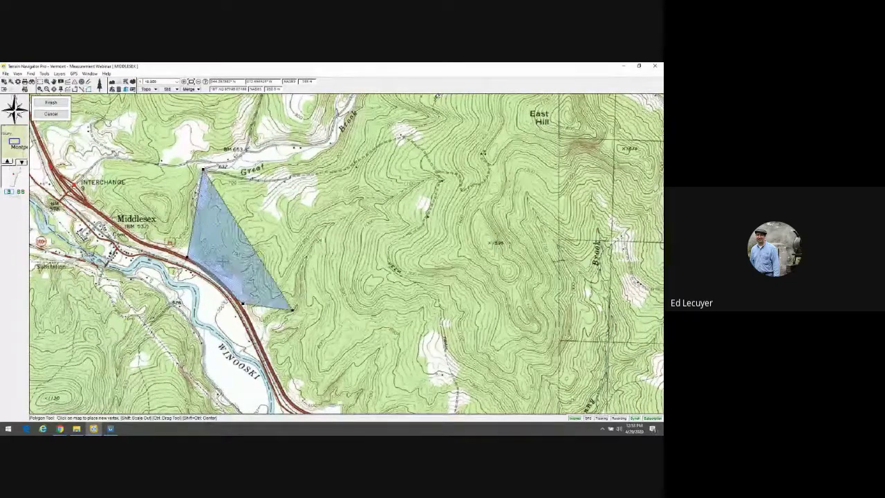
left_click(319, 234)
left_click(327, 173)
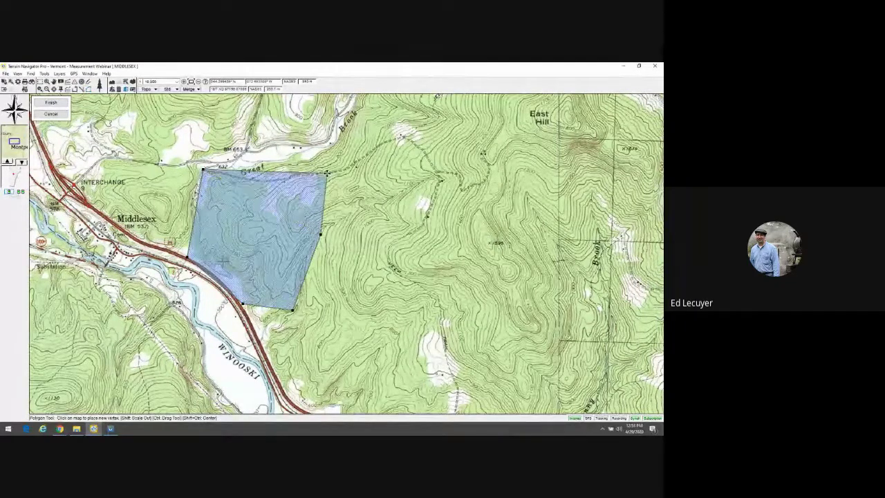
left_click(264, 181)
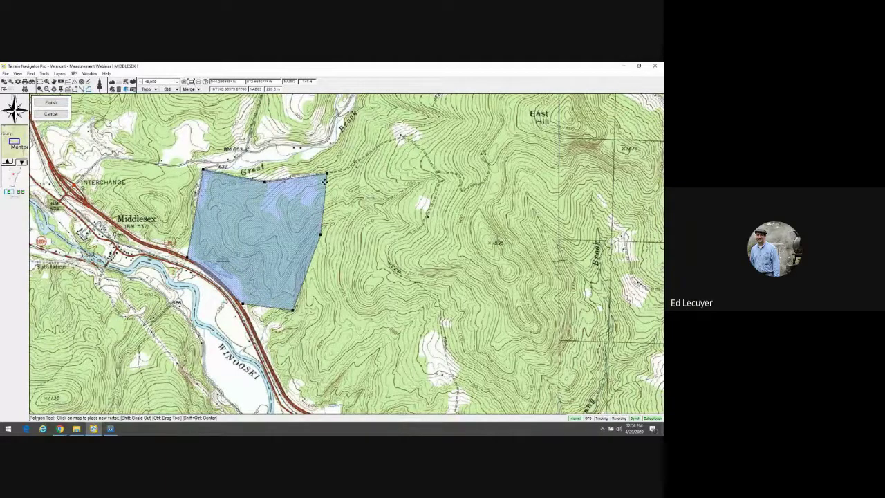
left_click(53, 102)
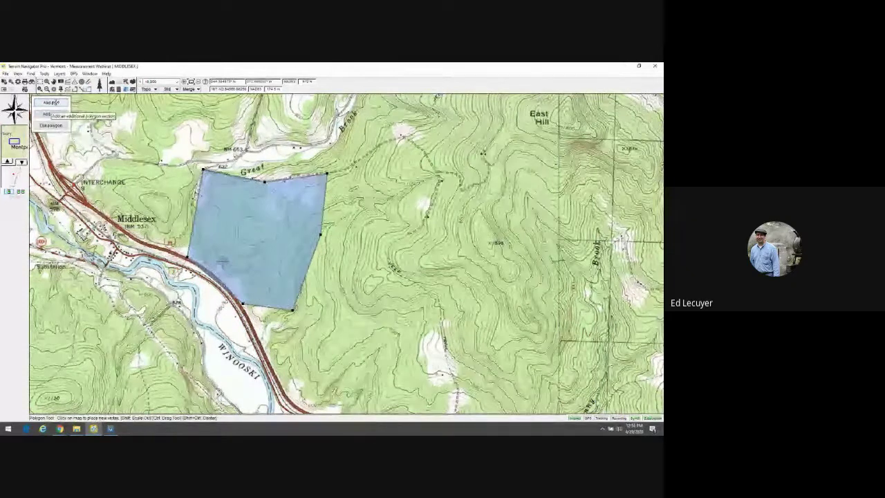
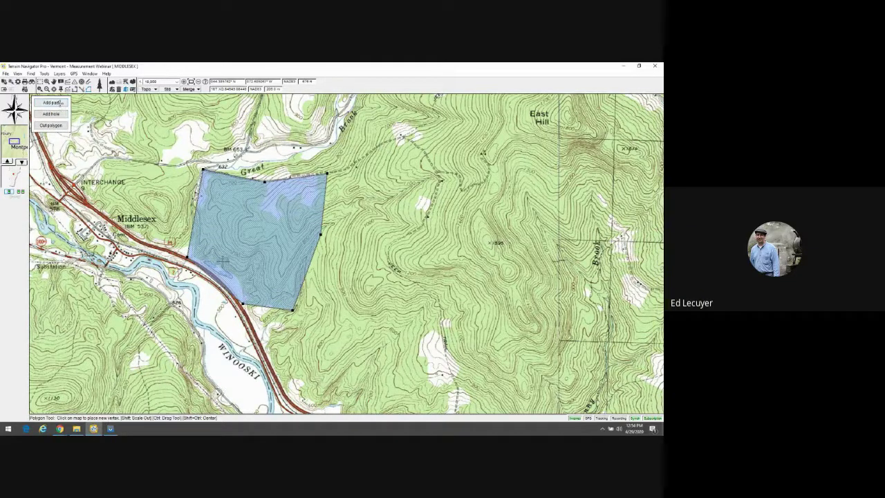
Step: Add a second part of about 51 acres to the polygon, just north of its upper edge across the road
left_click(53, 103)
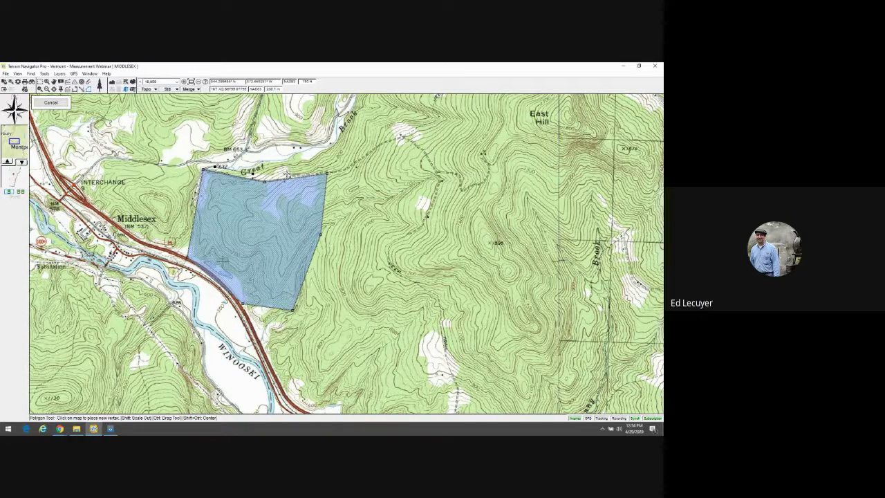
left_click(312, 173)
left_click(323, 167)
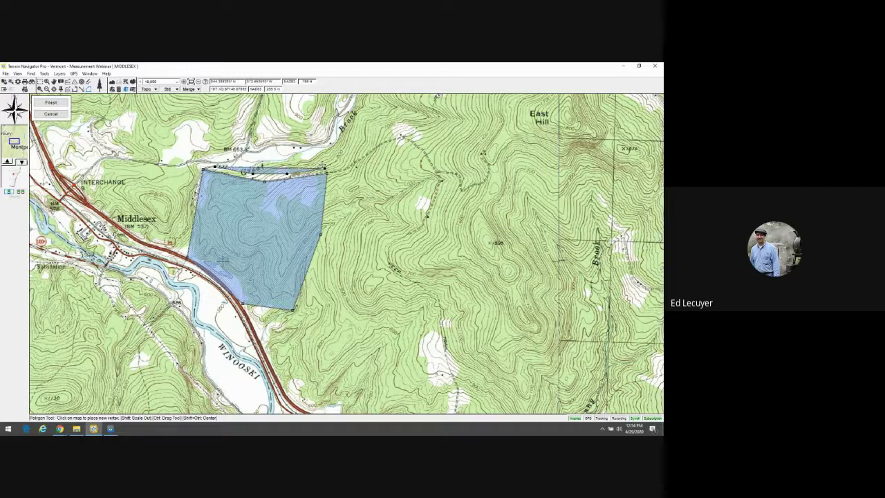
left_click(276, 146)
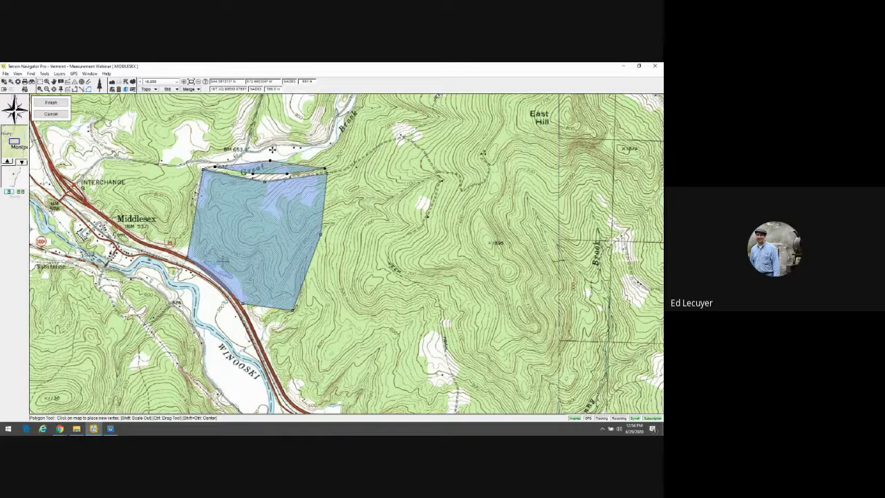
left_click(319, 147)
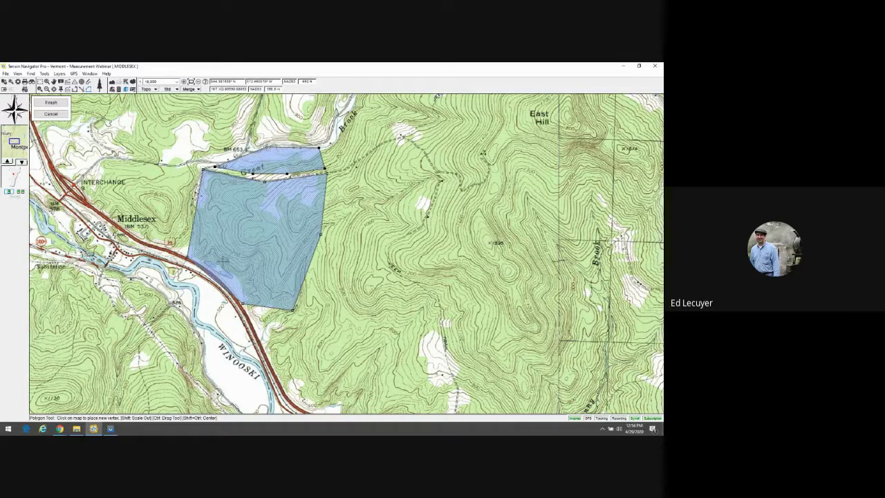
left_click(50, 103)
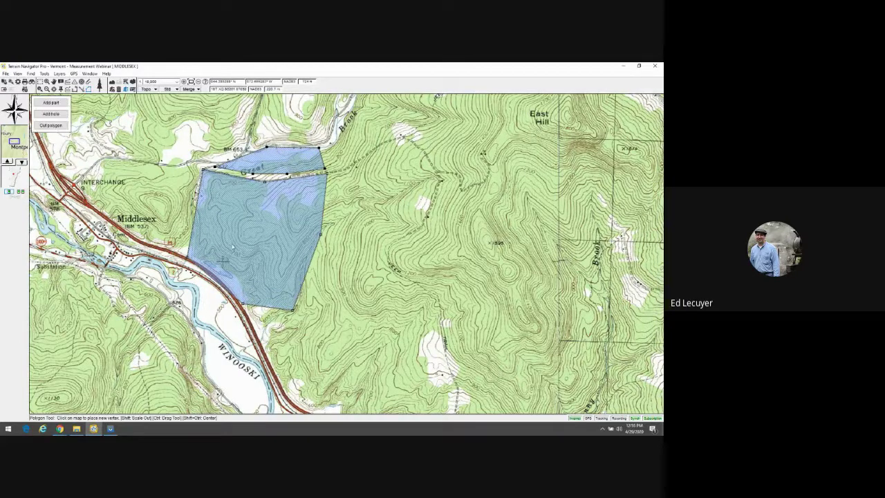
Step: Open the two-part polygon's properties and rename it Split Property
right_click(240, 229)
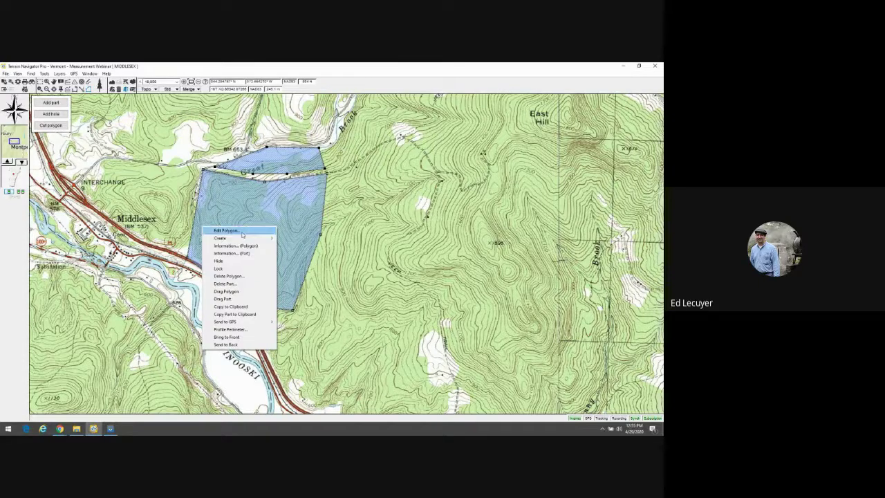
left_click(226, 230)
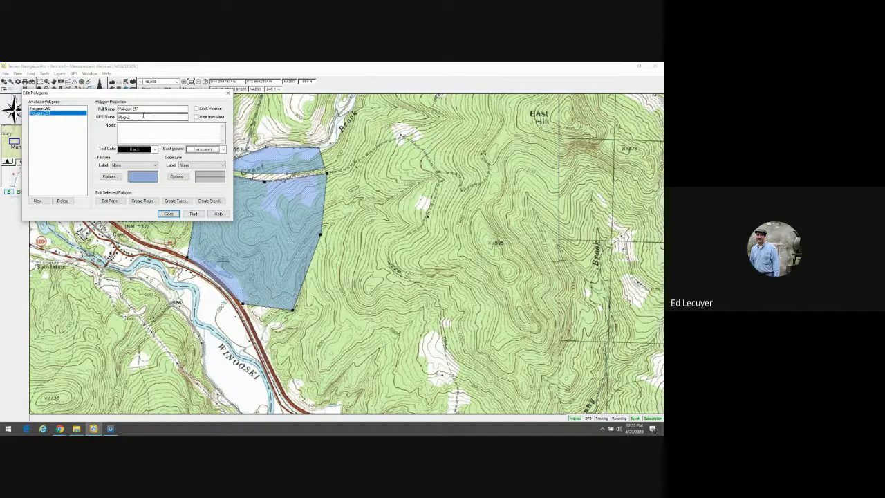
left_click(143, 109)
left_click_drag(142, 108, 118, 108)
type("S")
type("plit Pond")
type("ond")
type("ert")
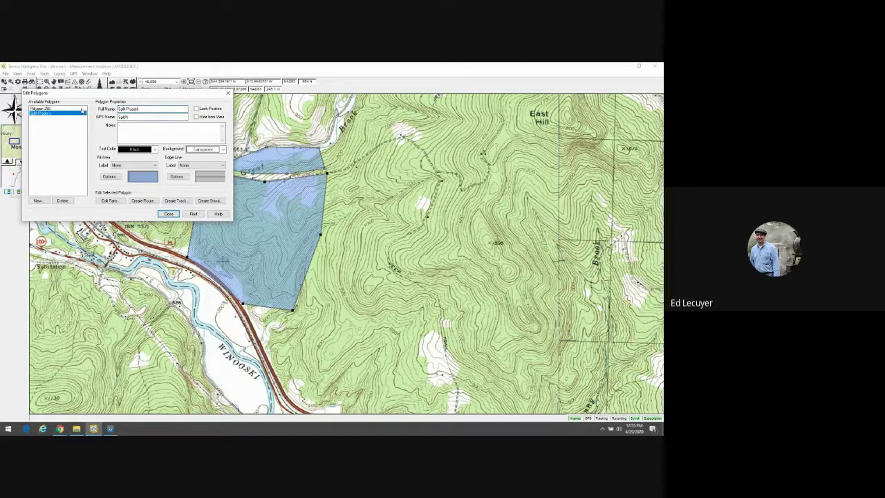
type("y")
Step: Give the Split Property polygon a DarkBlue diagonal-hatch fill and close its properties
left_click(115, 178)
left_click(100, 136)
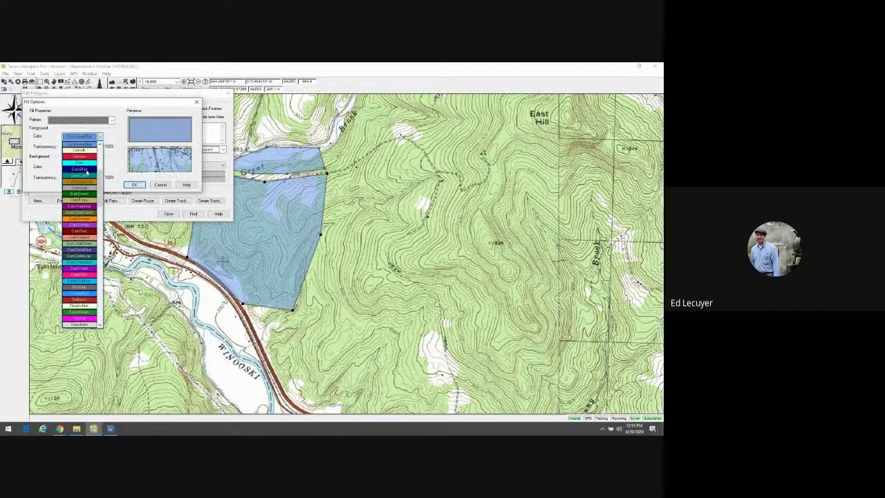
left_click(86, 169)
left_click(106, 122)
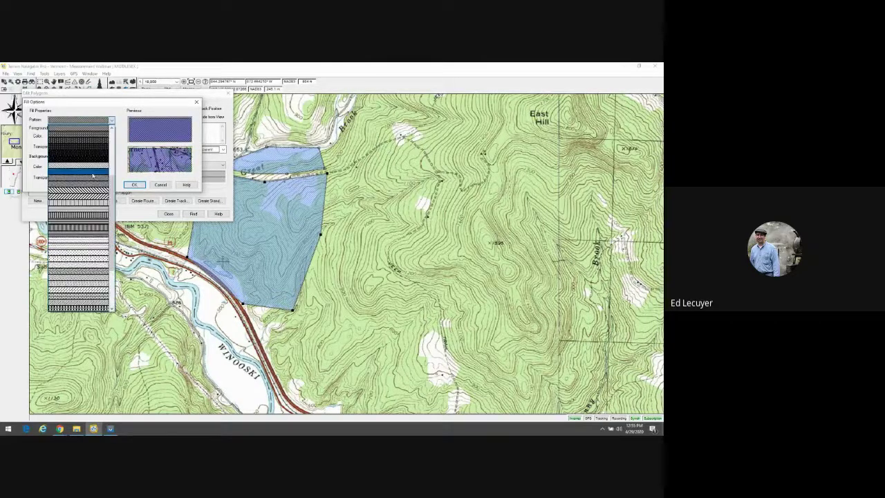
left_click(93, 197)
left_click(133, 184)
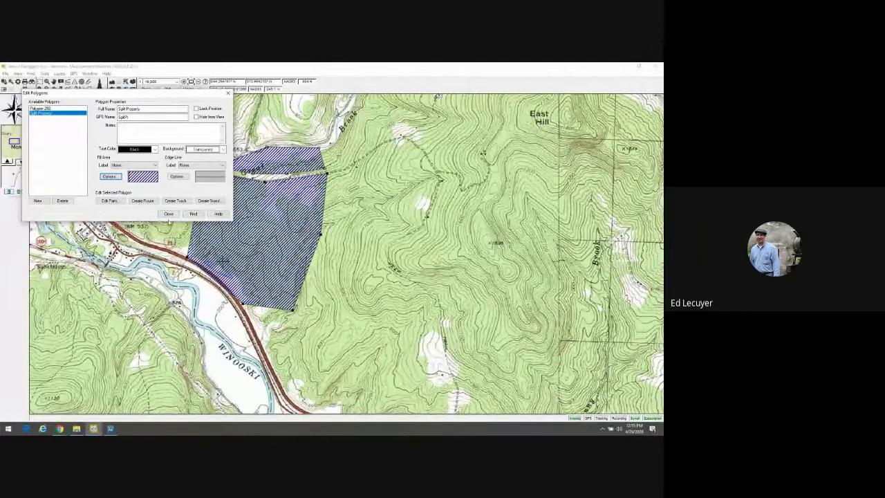
left_click(168, 215)
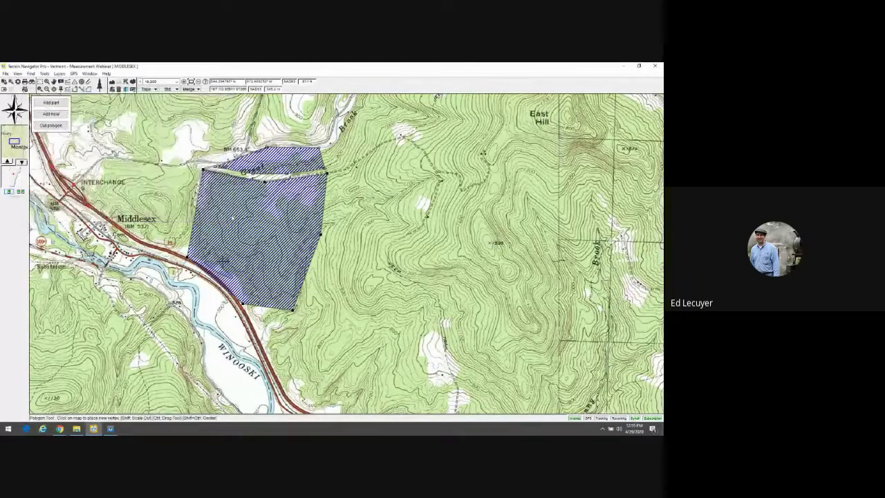
Step: Check the area and perimeter information for the whole Split Property polygon and for its larger southern part
right_click(264, 218)
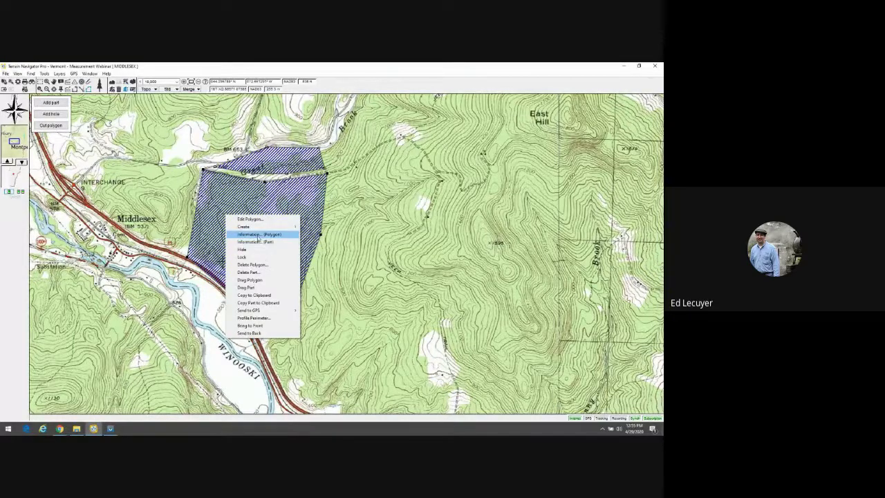
left_click(258, 235)
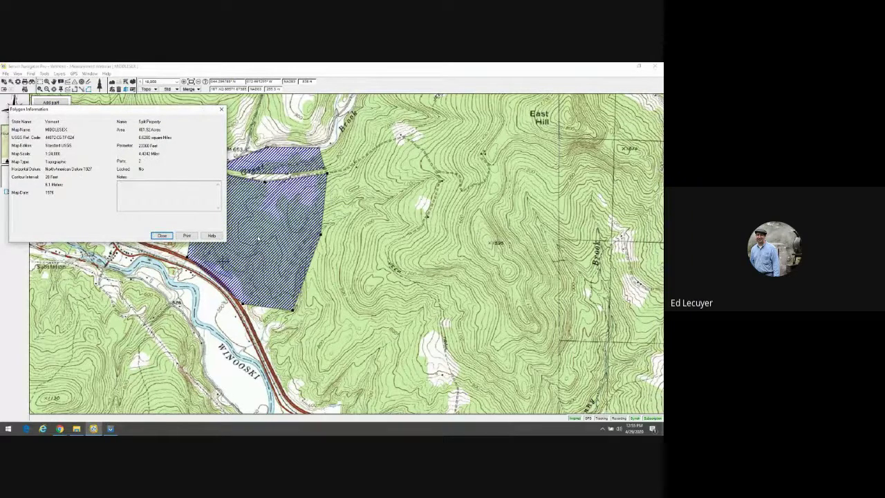
left_click(161, 236)
right_click(208, 227)
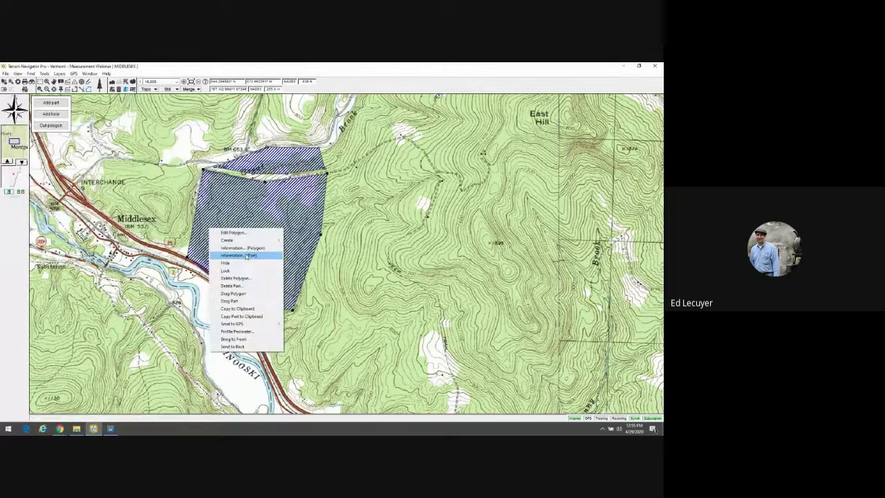
left_click(247, 255)
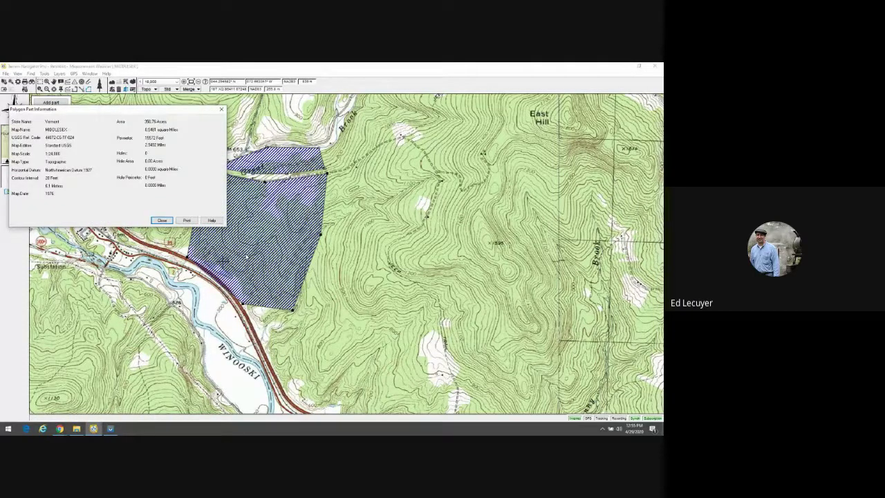
left_click(162, 220)
Step: Set the Split Property polygon's fill area label to Area (Part / Total) with a White background
right_click(234, 213)
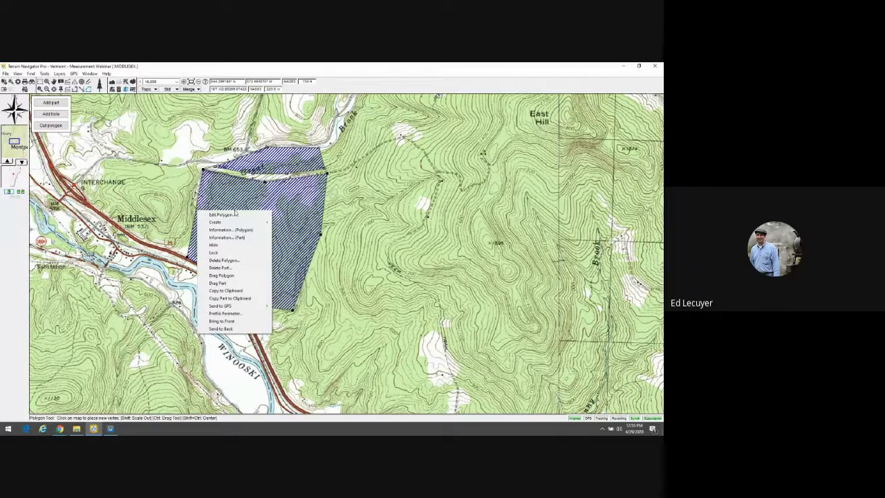
left_click(235, 215)
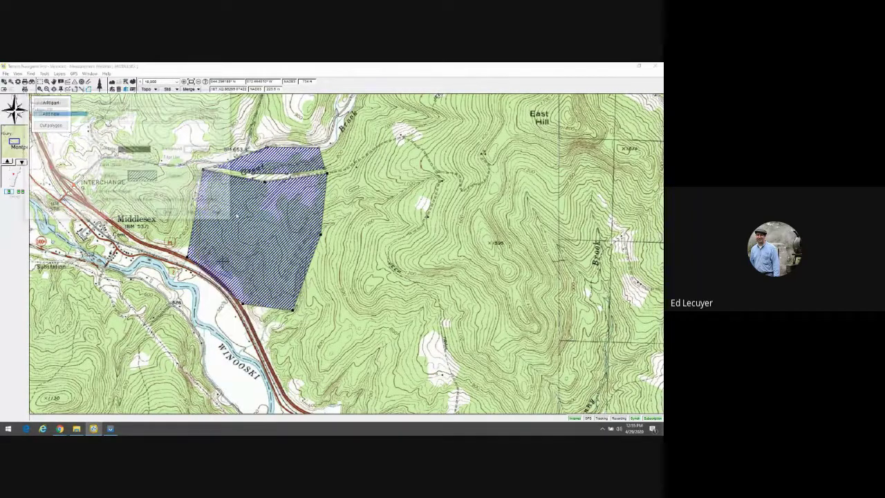
left_click(142, 166)
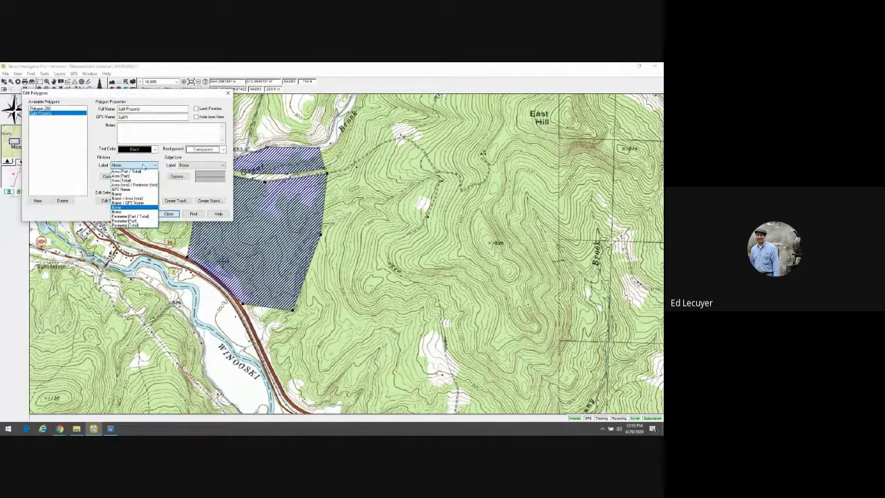
left_click(140, 171)
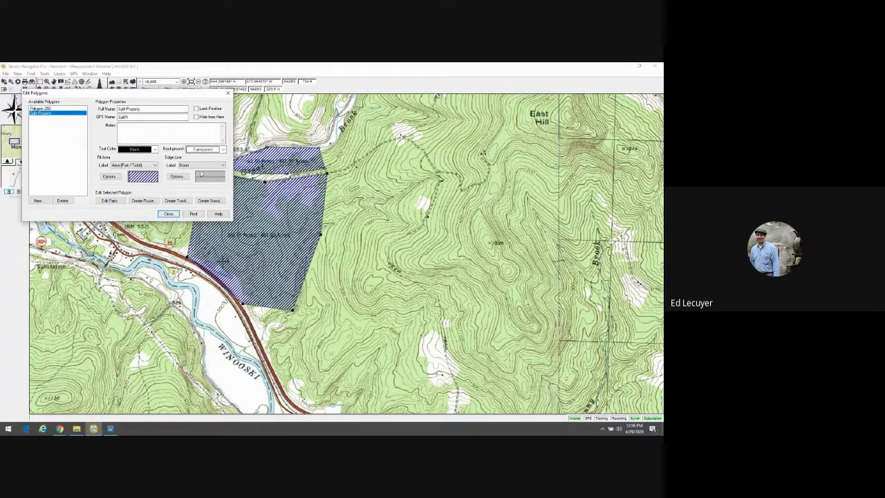
left_click(222, 149)
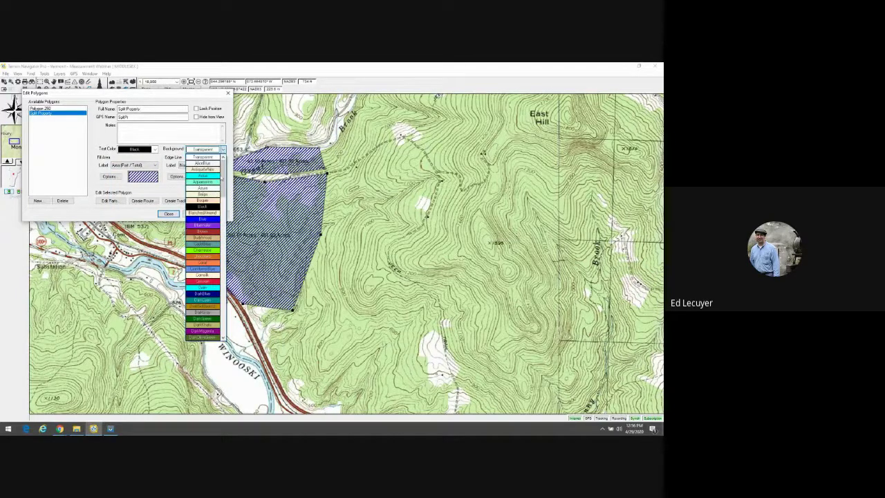
left_click_drag(222, 181, 223, 318)
left_click(207, 318)
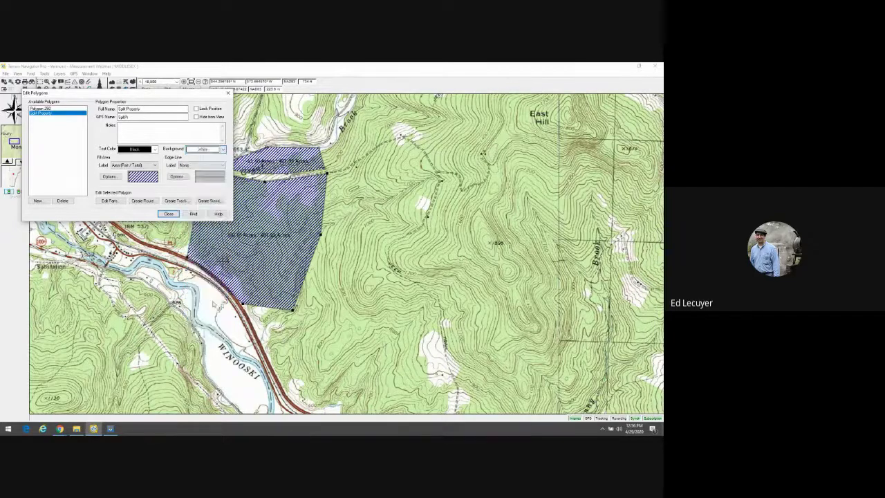
left_click(116, 167)
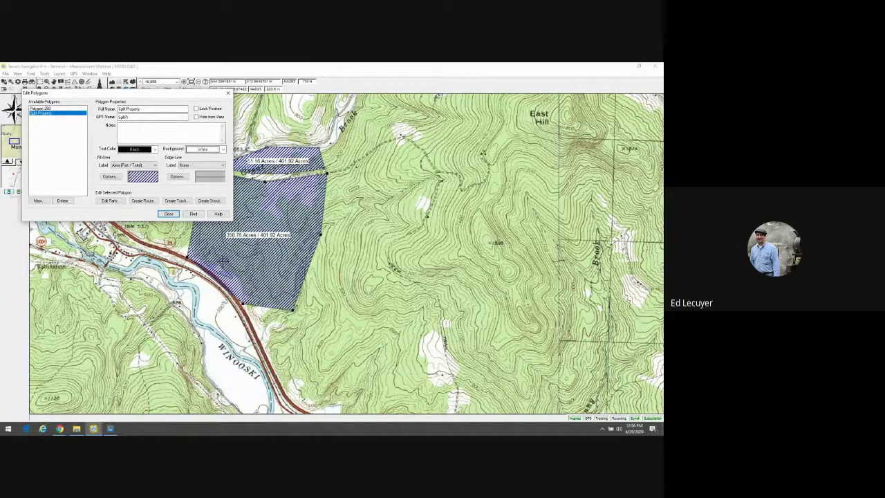
left_click(169, 213)
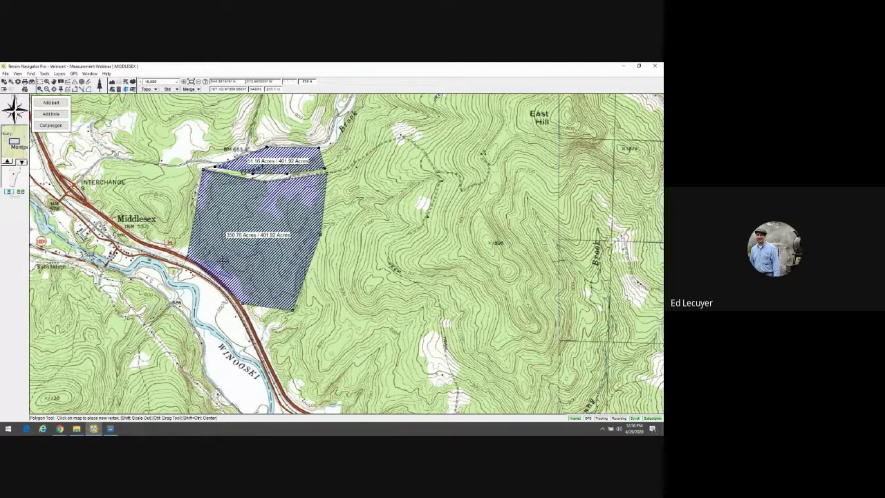
Step: Move the northern part's northeast vertex and the southern part's eastern vertex outward to enlarge both parts of Split Property
left_click_drag(319, 147, 336, 148)
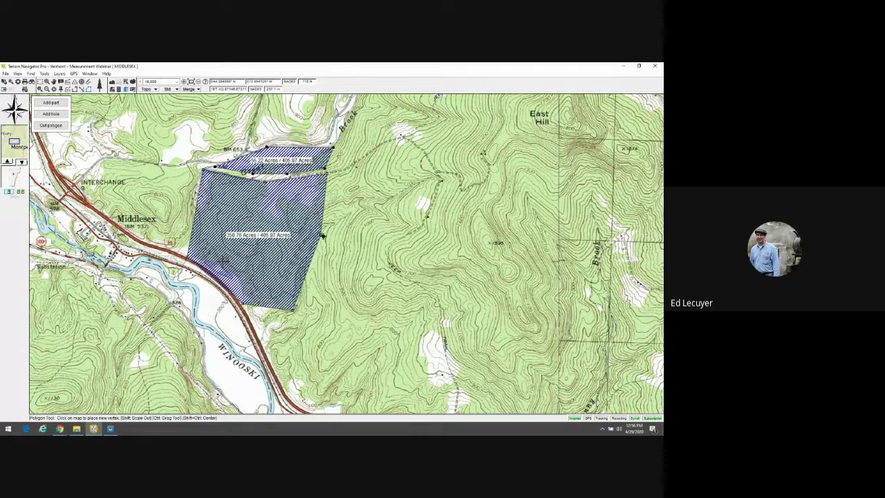
left_click_drag(322, 234, 338, 253)
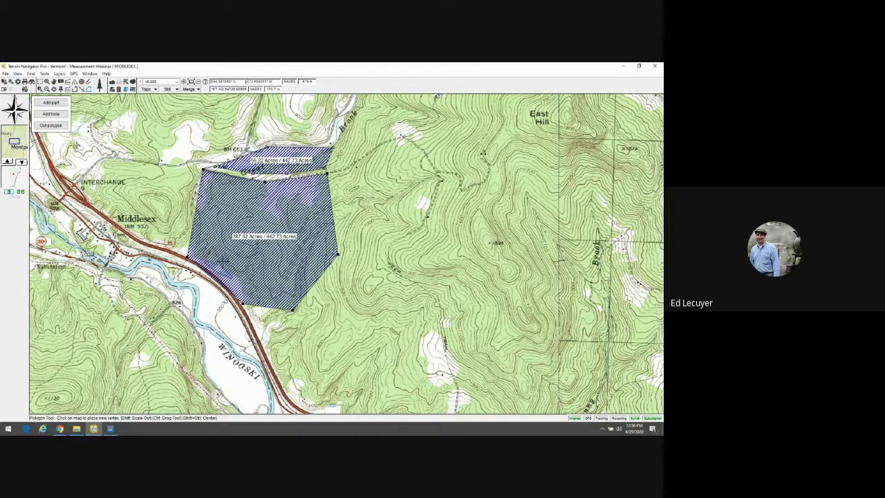
Step: Add a narrow hole inside the southern part of Split Property, near its southwestern edge by the highway, and finish it
left_click(59, 114)
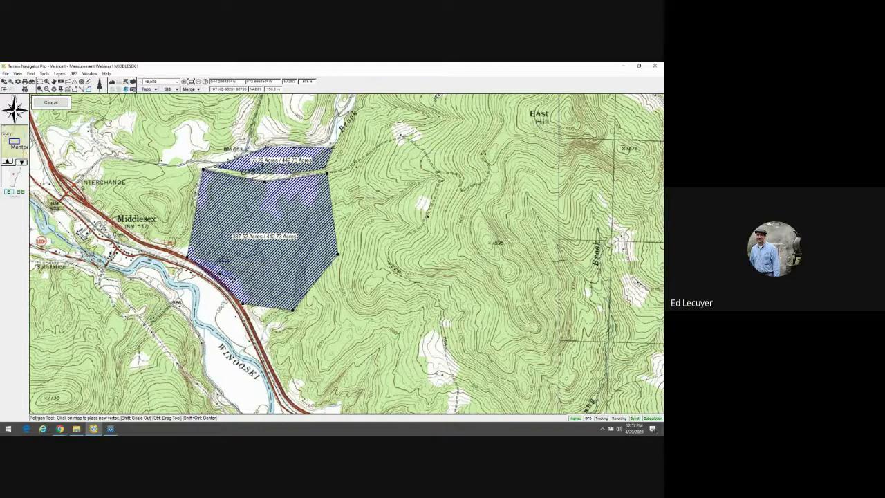
left_click(235, 276)
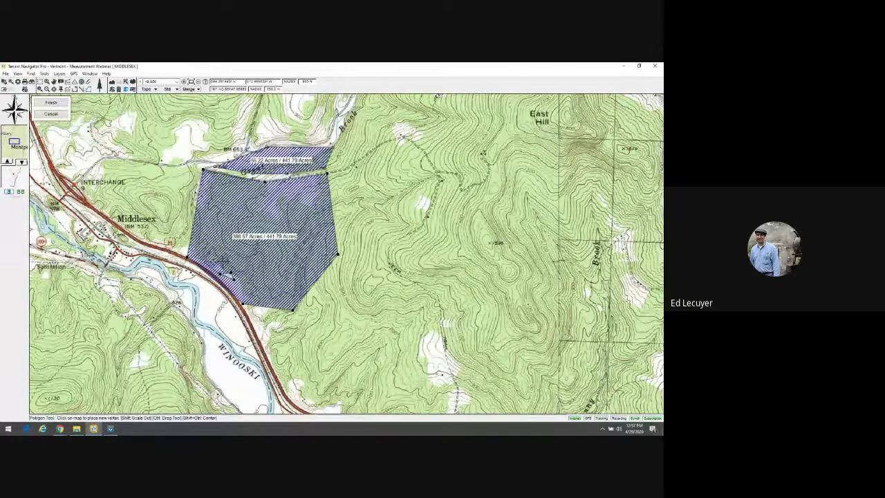
left_click(217, 266)
left_click(208, 262)
left_click(212, 267)
left_click(210, 267)
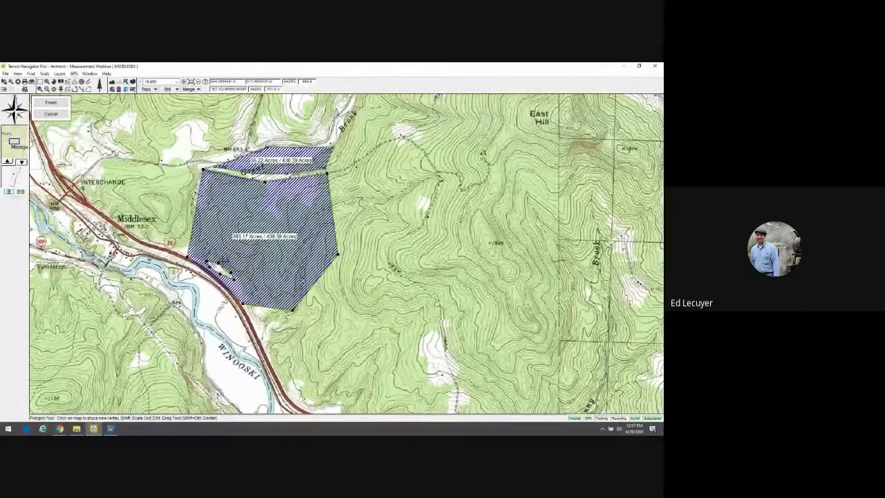
left_click(51, 102)
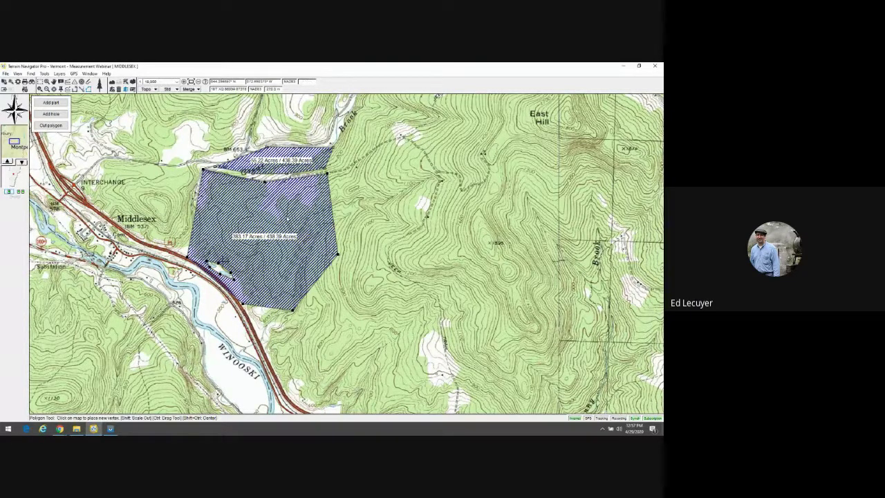
Step: Cut the southern part of Split Property in two with a line running west to east across its middle
left_click(56, 126)
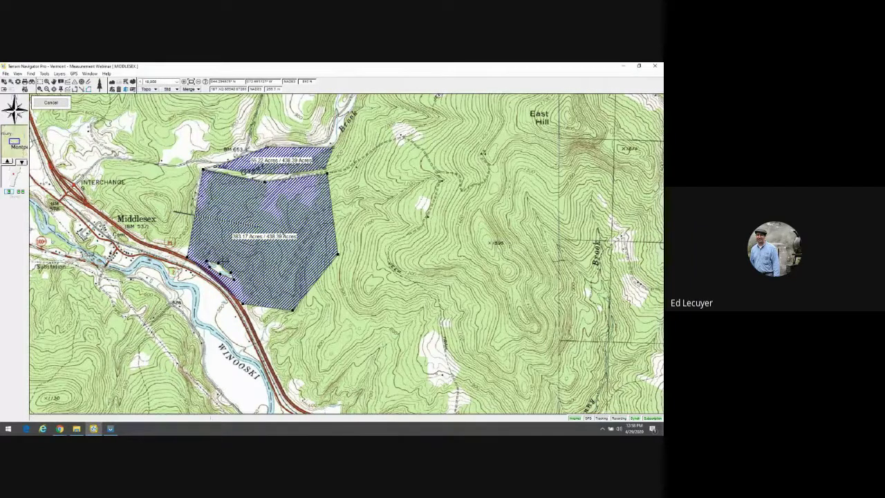
left_click(259, 226)
left_click(325, 214)
double_click(357, 201)
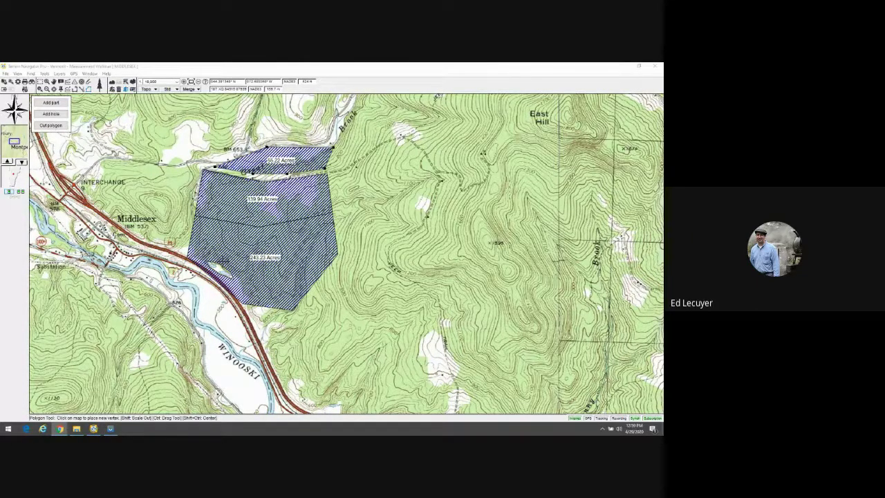
Step: Open the fill options of the southern cut piece, clear of the shape on the map, and set its fill pattern to Foreground
right_click(252, 336)
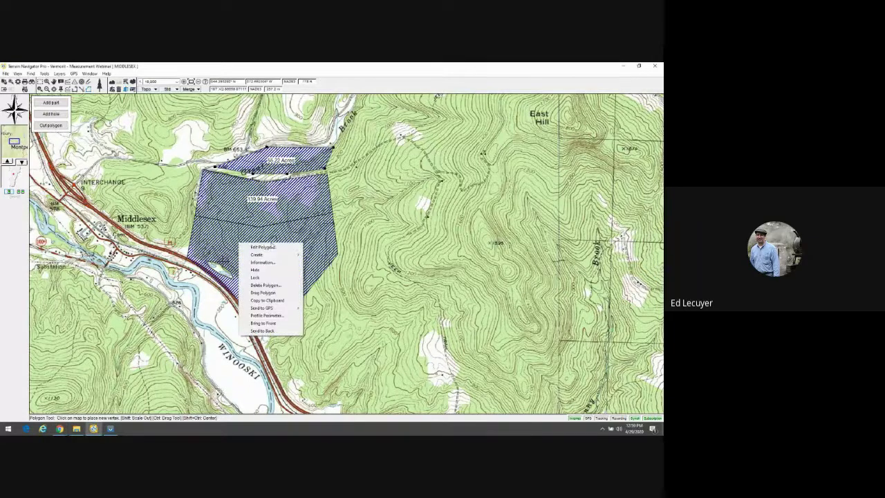
left_click(270, 247)
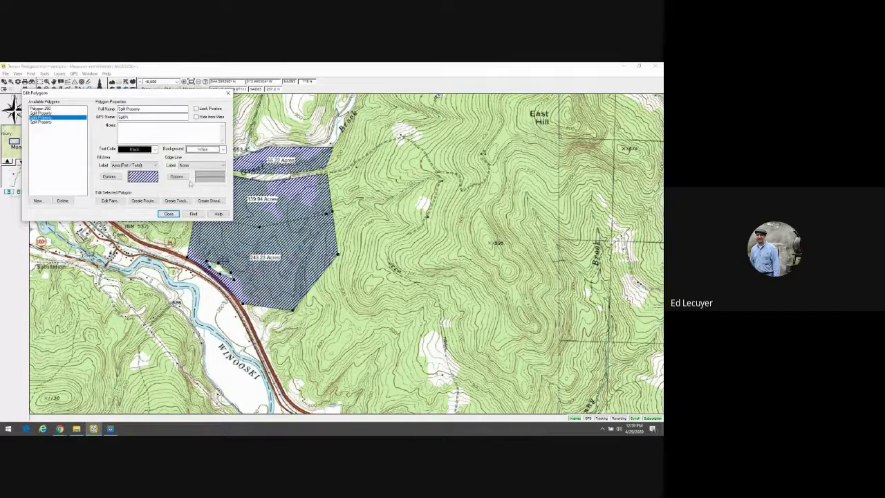
left_click_drag(161, 95, 514, 155)
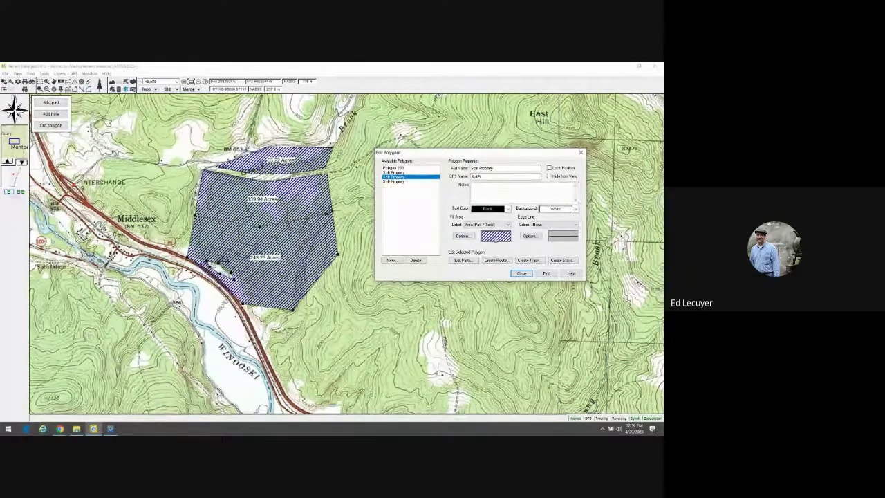
left_click(464, 236)
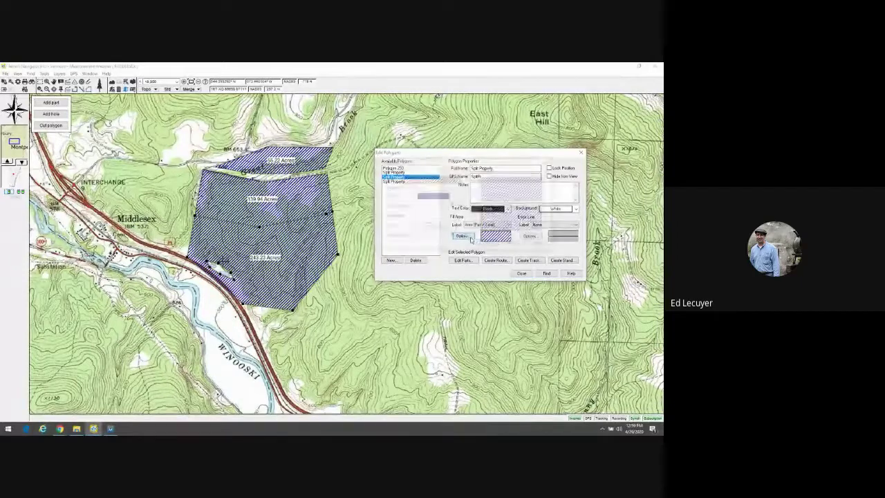
left_click(463, 180)
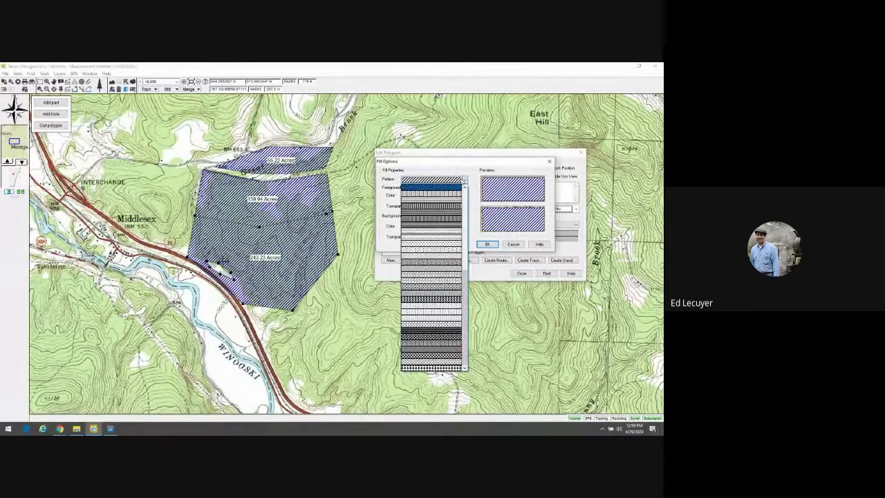
scroll(448, 198, "up", 5)
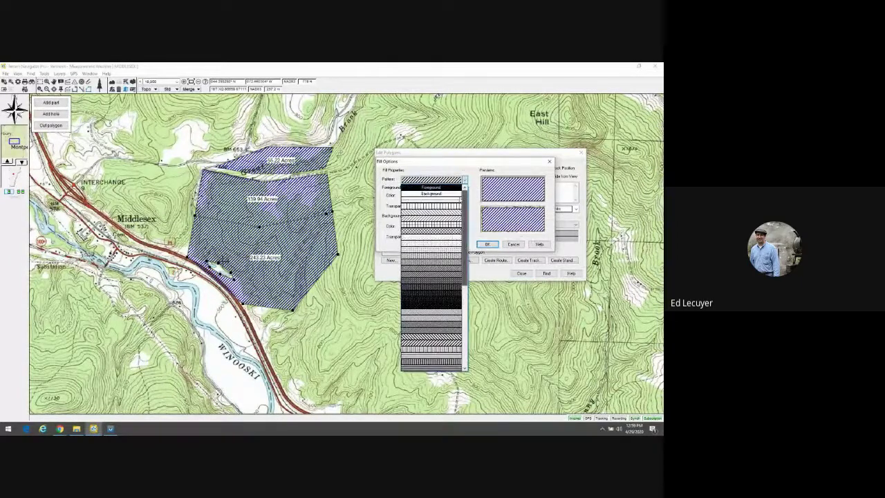
left_click(448, 195)
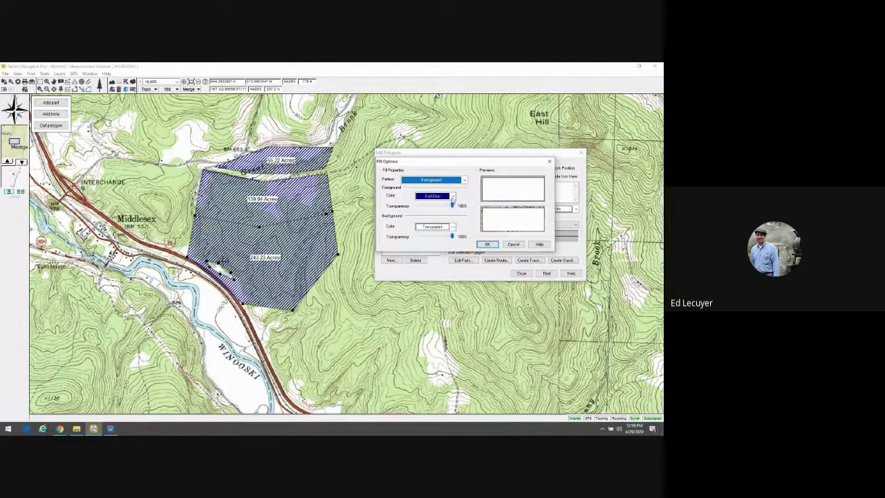
left_click(464, 180)
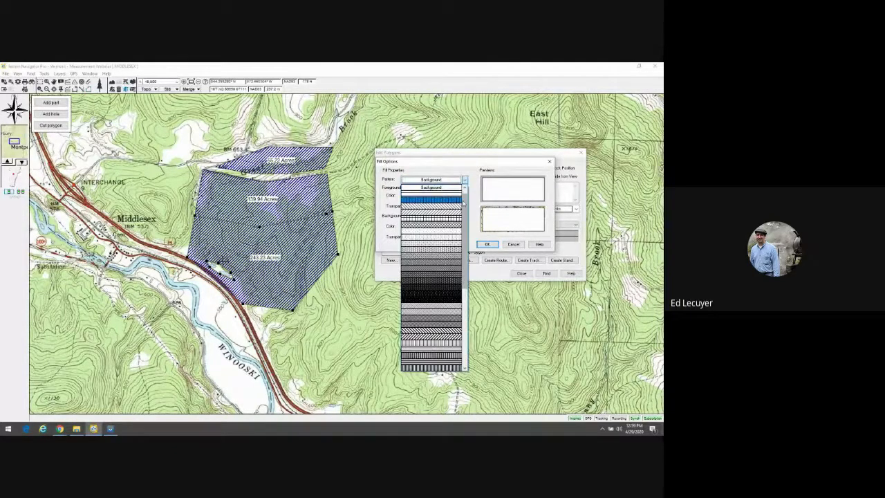
scroll(464, 202, "up", 3)
left_click(442, 187)
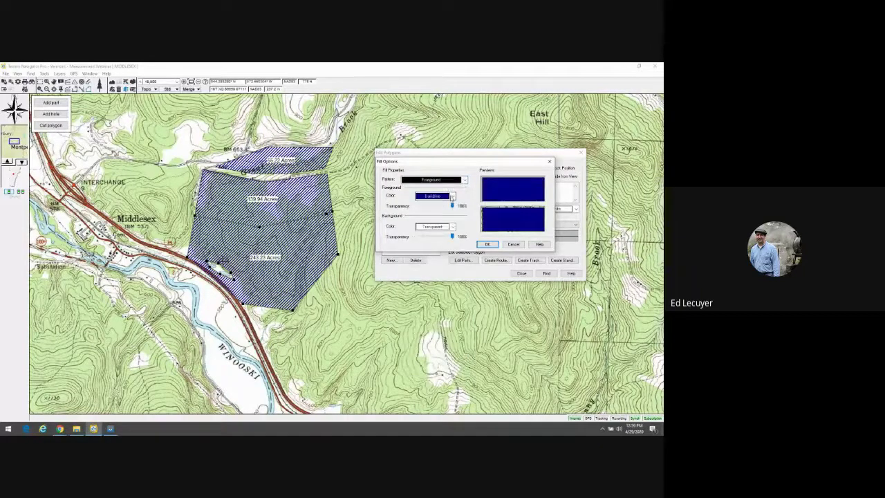
Step: Try a Transparent foreground color on the southern cut piece's fill
left_click(452, 196)
scroll(432, 208, "up", 3)
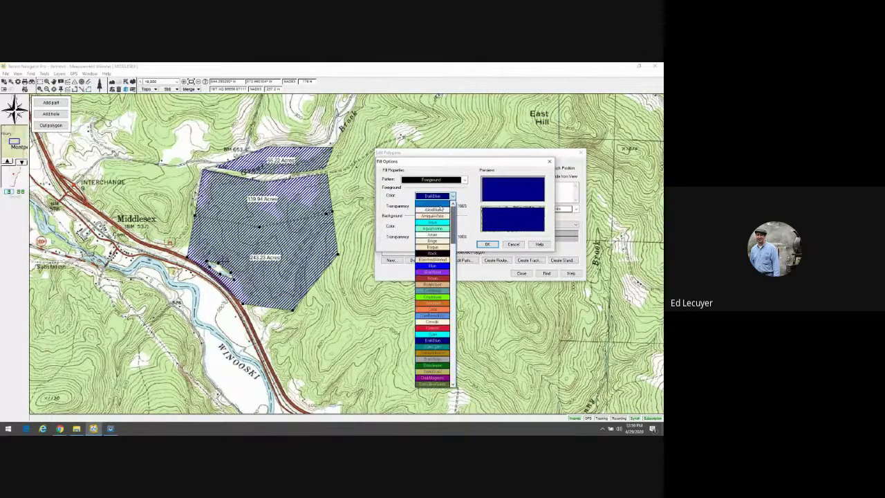
left_click(440, 204)
left_click(488, 244)
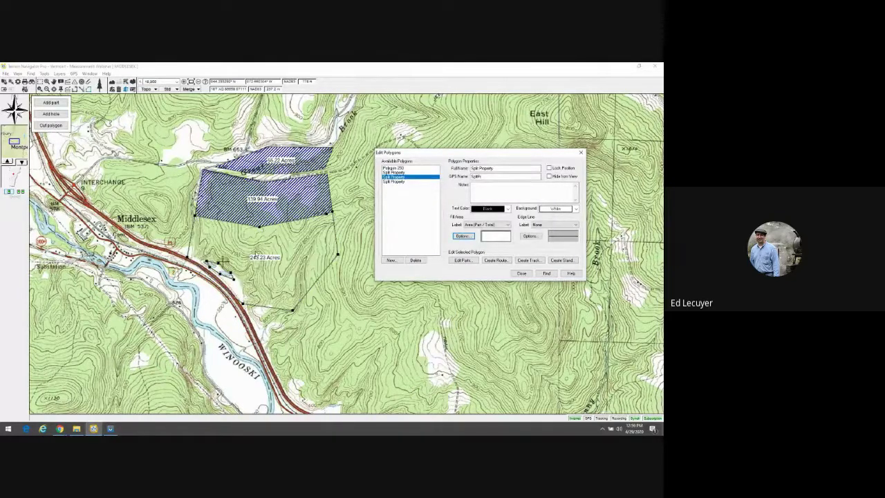
Step: Set the southern cut piece's foreground fill color to Aqua with its transparency at about 38%
left_click(463, 236)
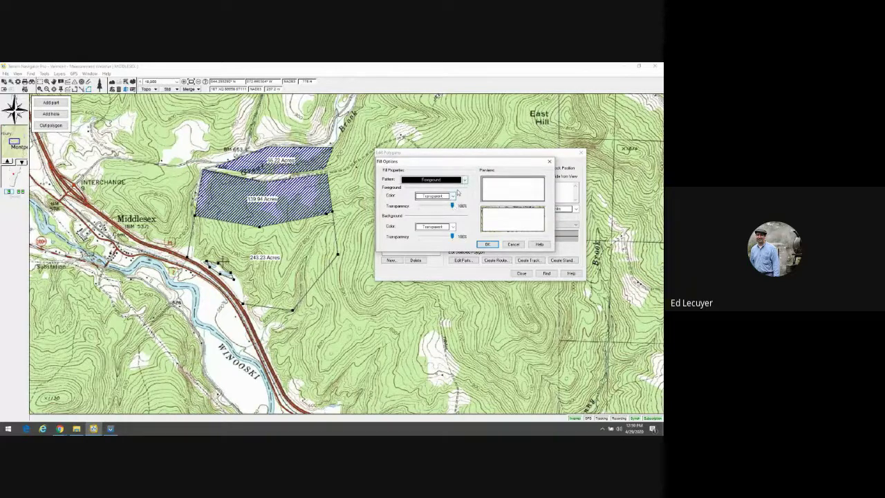
left_click(453, 197)
left_click(437, 223)
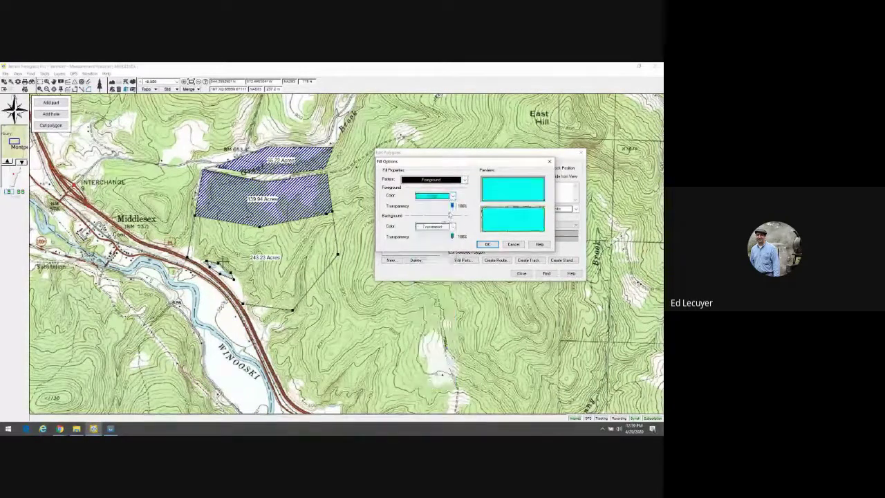
left_click_drag(452, 205, 431, 206)
left_click(488, 244)
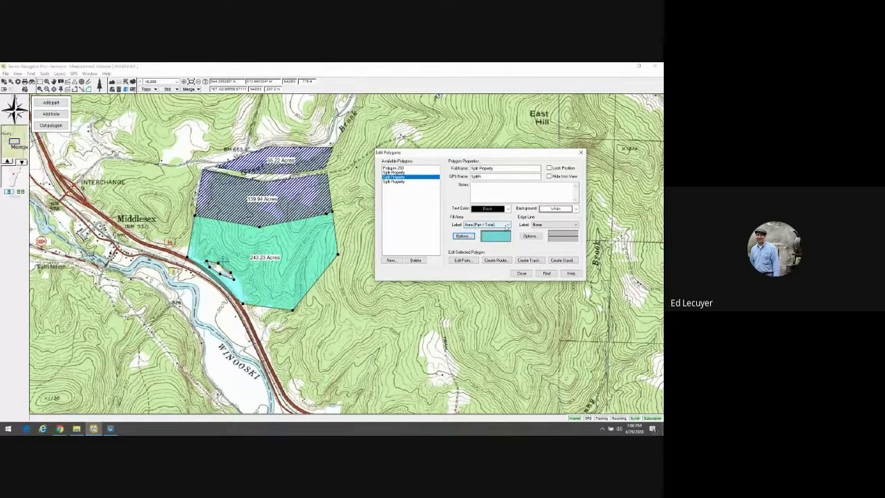
Step: Give the southern cut piece a dense dark fill pattern with an Azure background color at 27% transparency
left_click(469, 237)
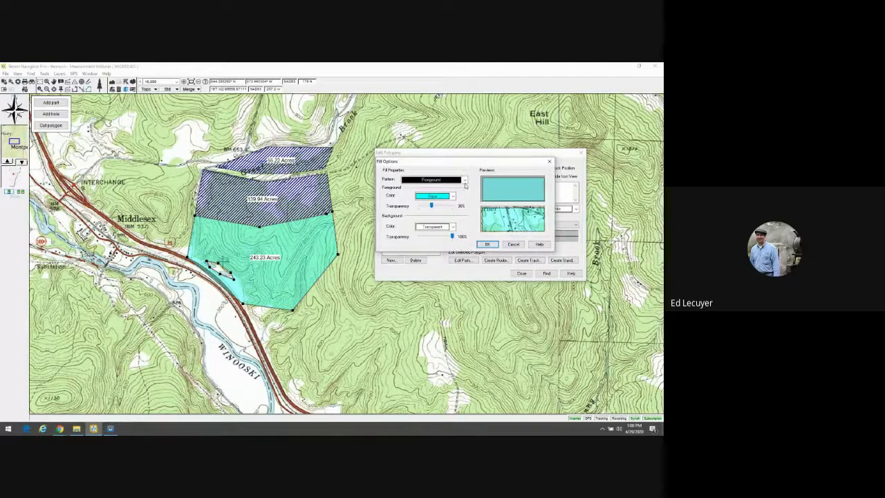
left_click(465, 180)
left_click(438, 301)
left_click(453, 227)
left_click(436, 266)
left_click(428, 237)
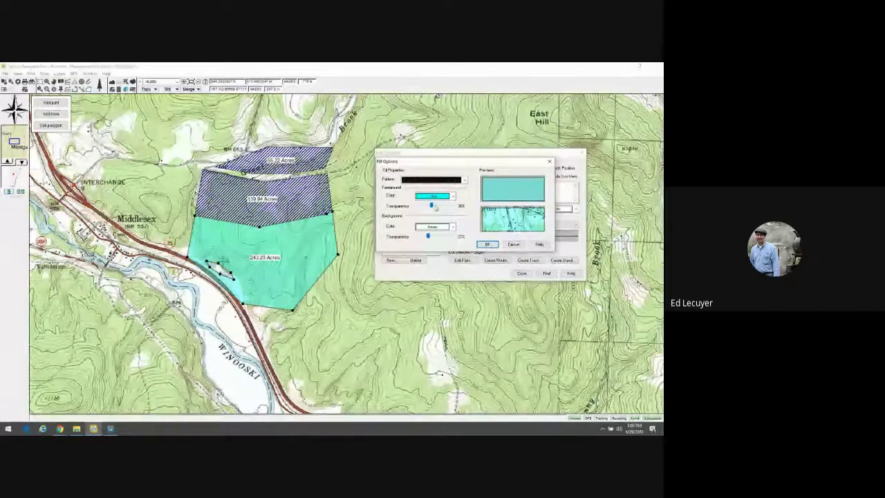
Step: Change the southern cut piece's foreground fill color to a pale beige, apply it and close the polygon properties
left_click(453, 196)
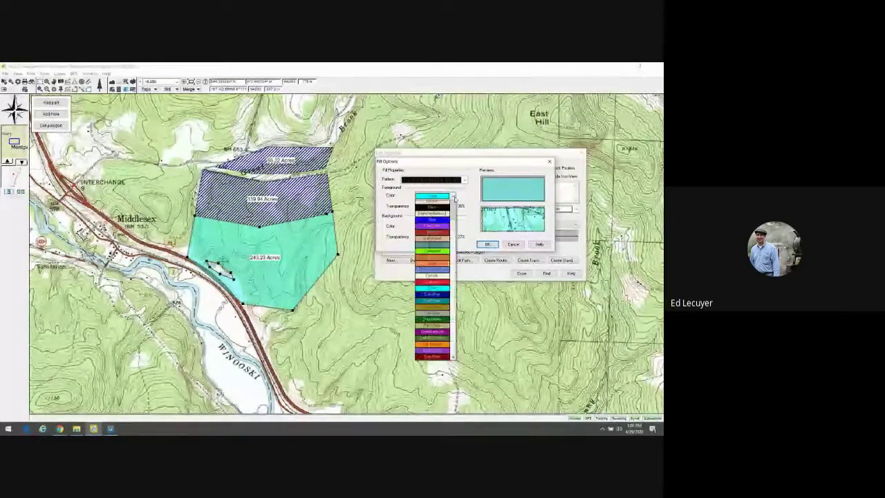
left_click(438, 243)
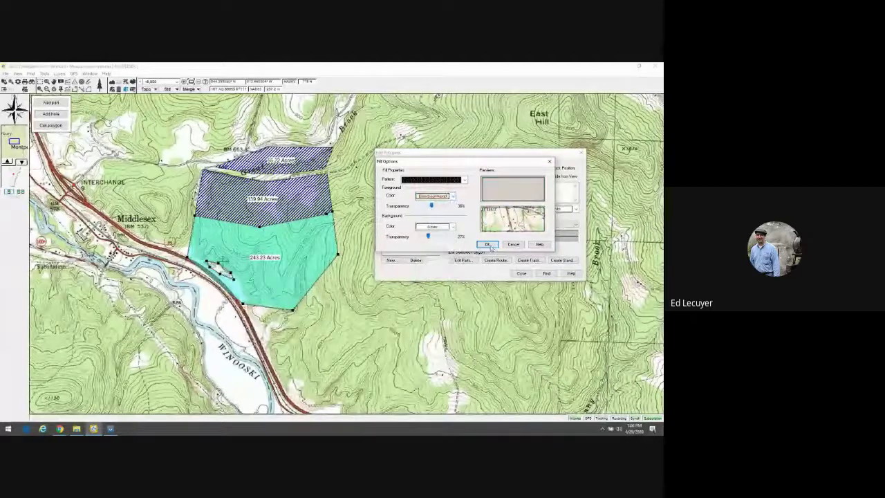
left_click(488, 244)
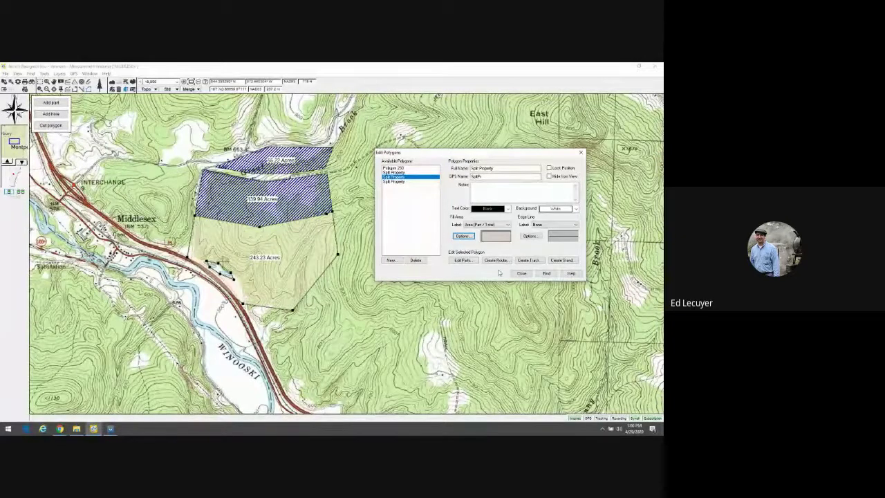
left_click(522, 273)
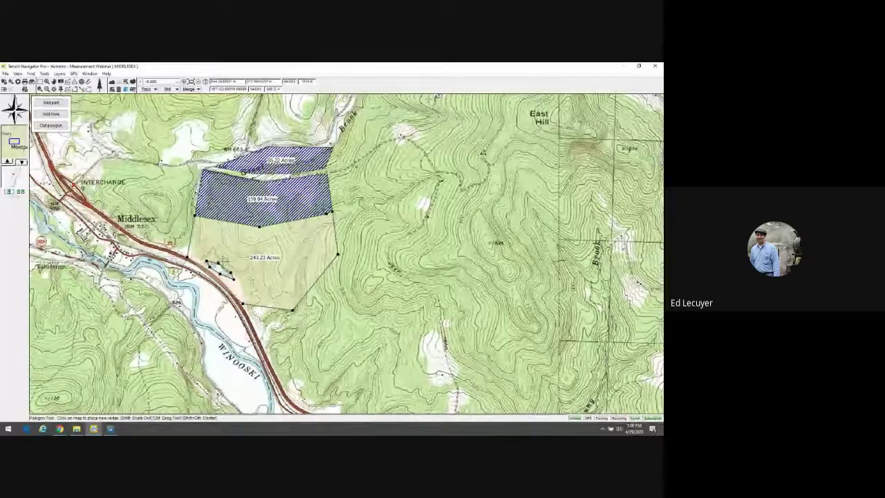
Step: Draw a new five-vertex polygon of about 596 acres around Owlshead Mtn, following the dashed boundary along its southern and eastern sides
key("Escape")
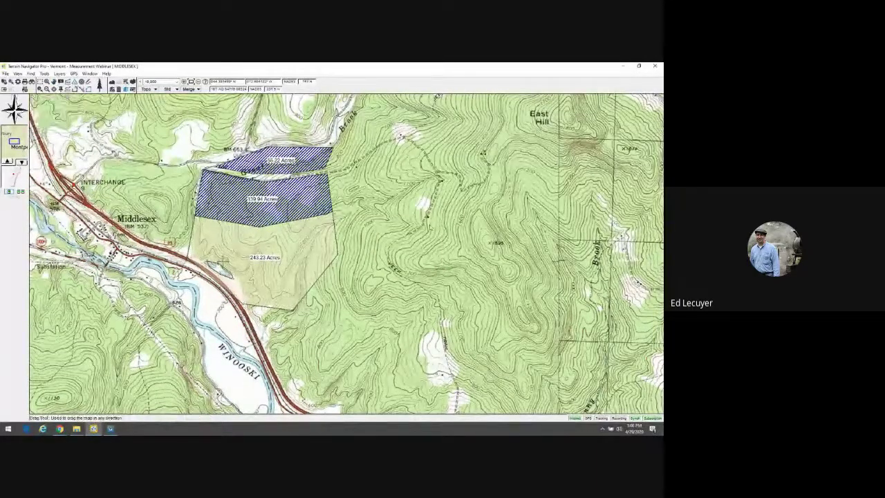
left_click_drag(394, 225, 325, 433)
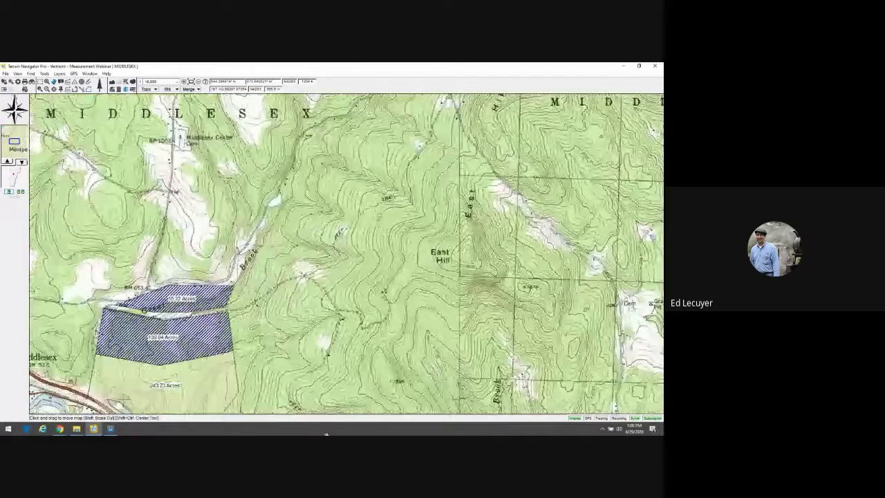
left_click_drag(223, 155, 497, 380)
left_click_drag(202, 210, 252, 276)
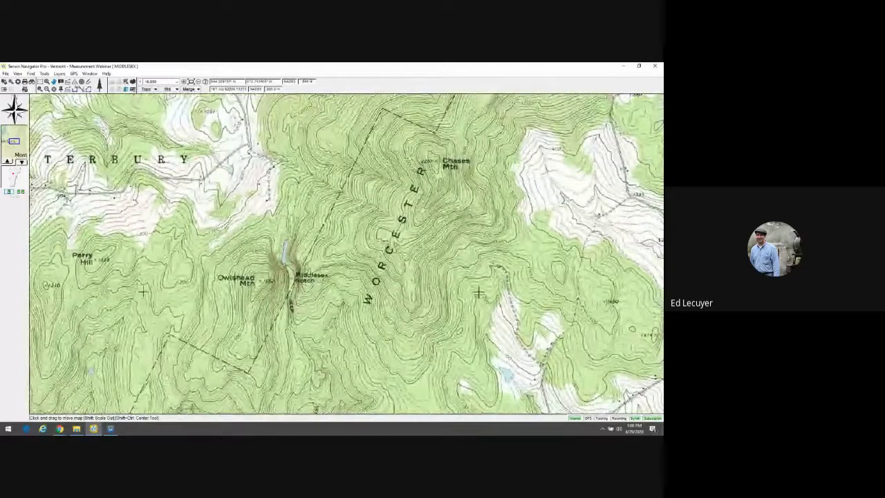
left_click(84, 91)
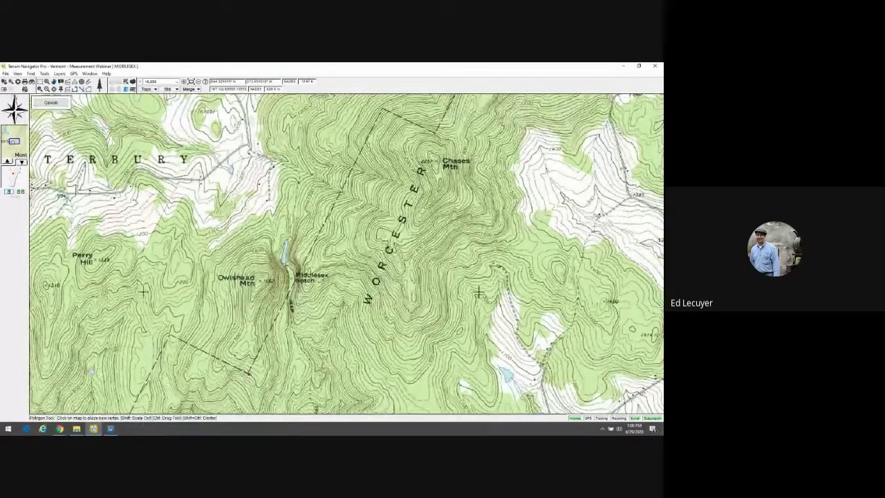
left_click(169, 336)
left_click(178, 180)
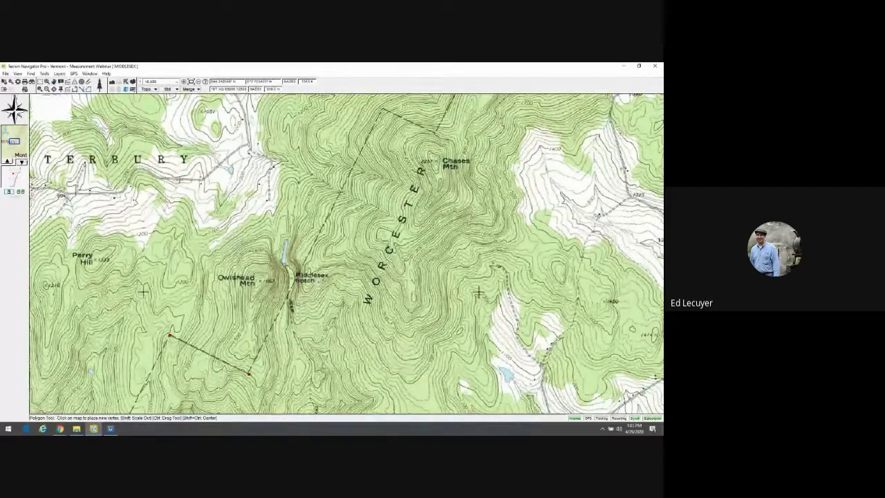
left_click(248, 147)
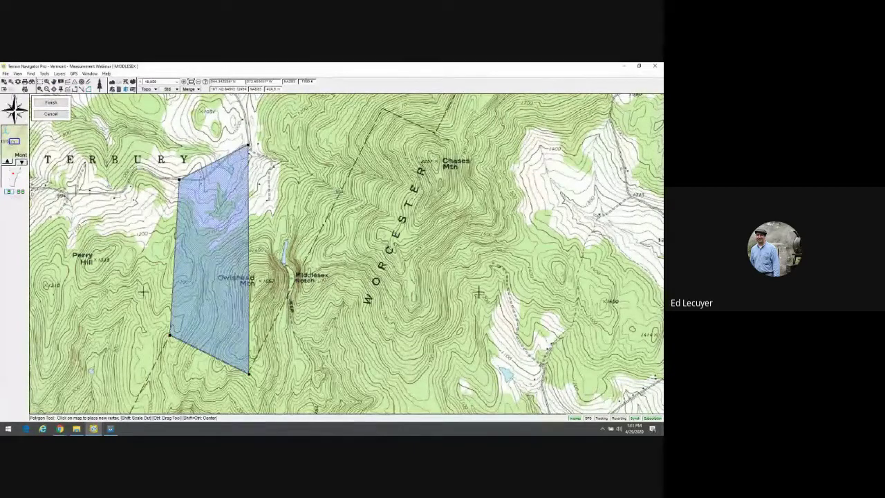
left_click(339, 191)
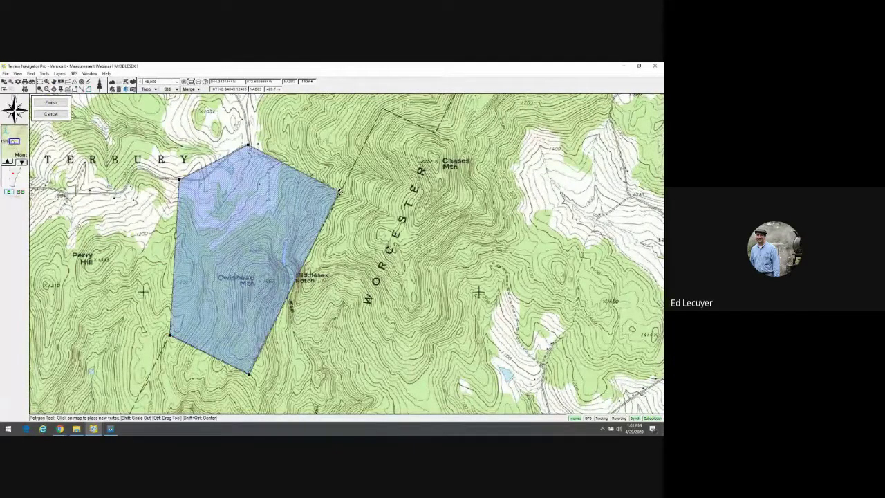
Step: Label the Owlshead Mtn polygon's fill area with Area (Total) and its edge lines with Range
right_click(254, 205)
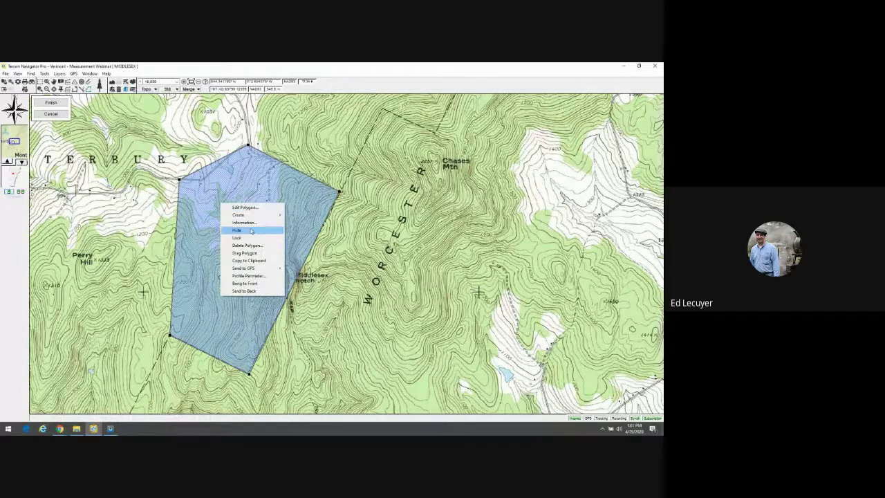
left_click(246, 207)
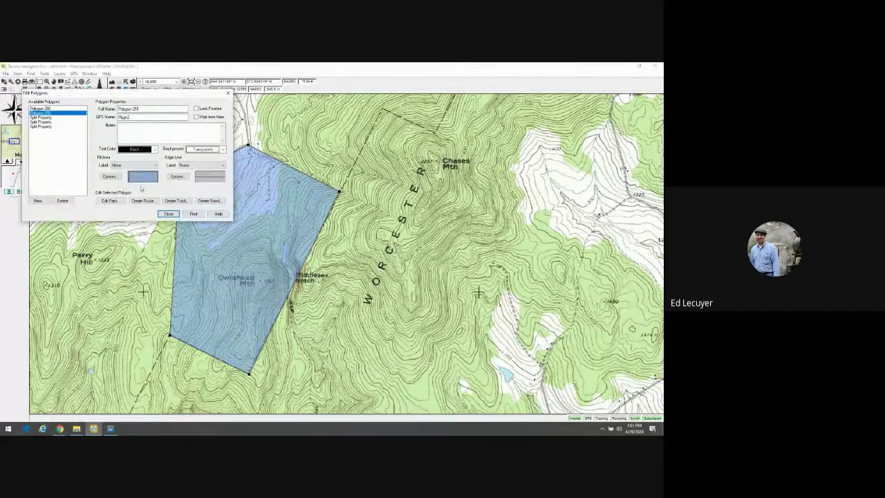
left_click(155, 165)
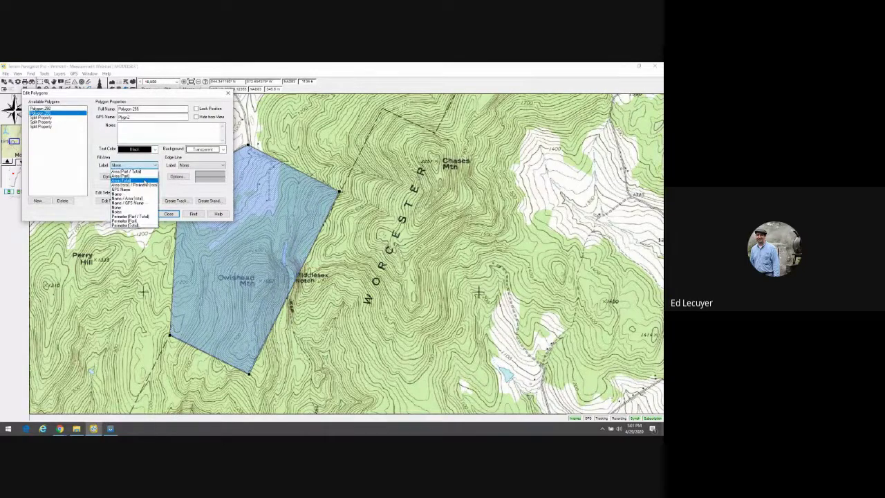
left_click(145, 181)
left_click(221, 165)
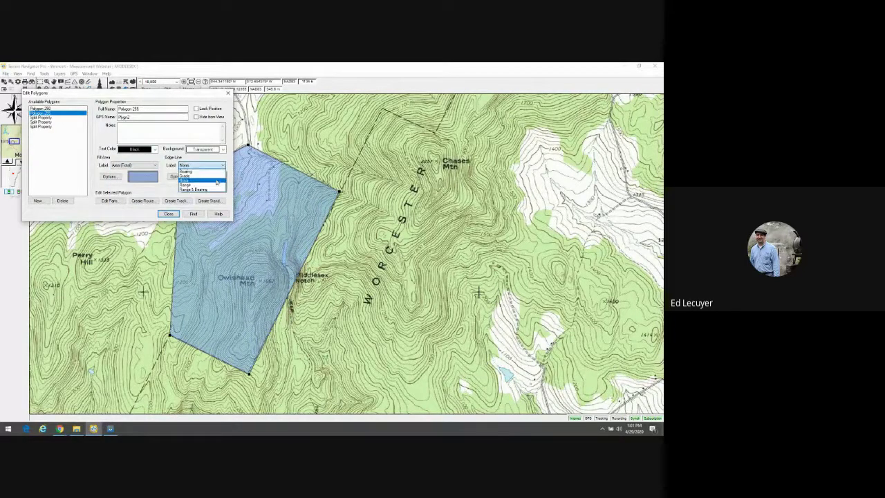
left_click(213, 186)
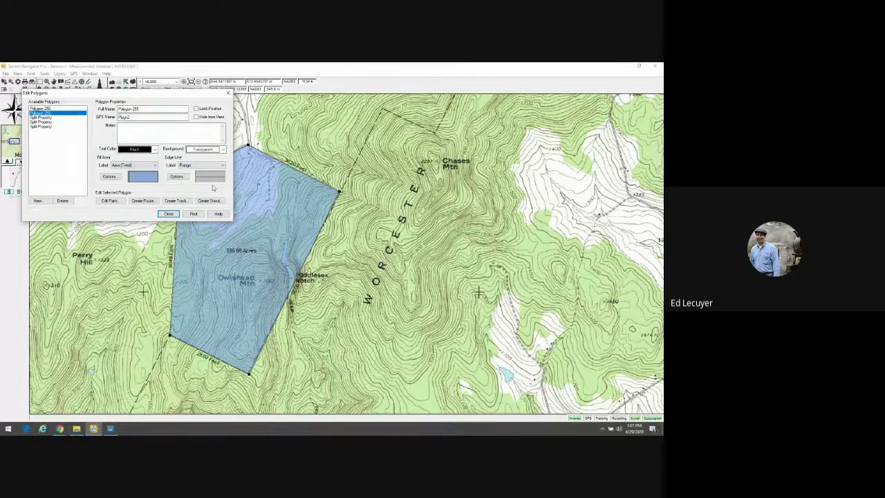
Step: Set the background of the Owlshead Mtn polygon's label text to White and close the polygon properties
left_click(223, 149)
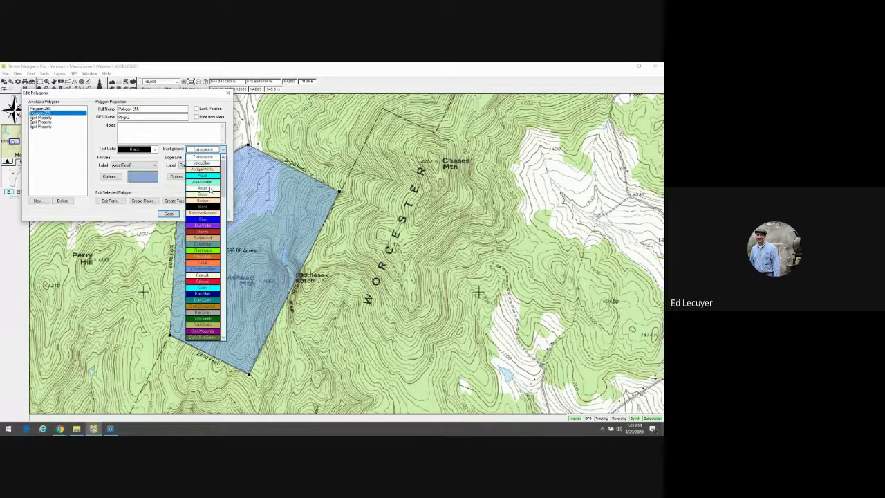
left_click_drag(223, 173, 223, 327)
left_click(205, 323)
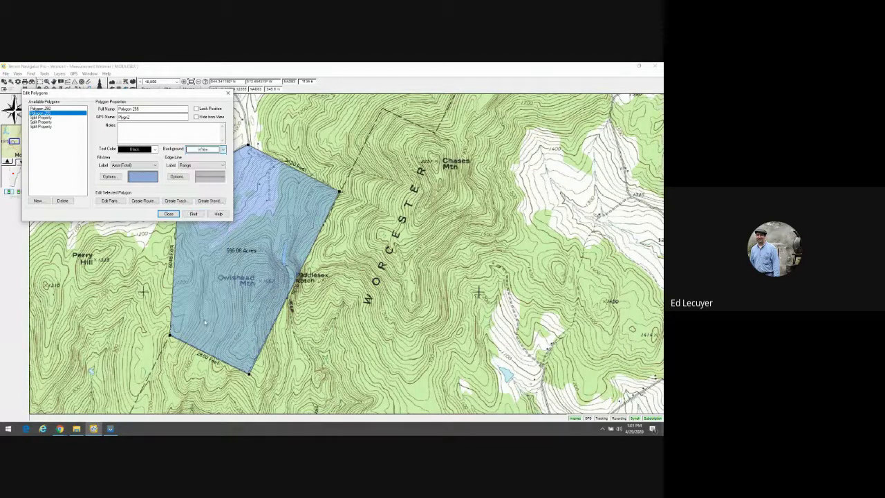
left_click(169, 214)
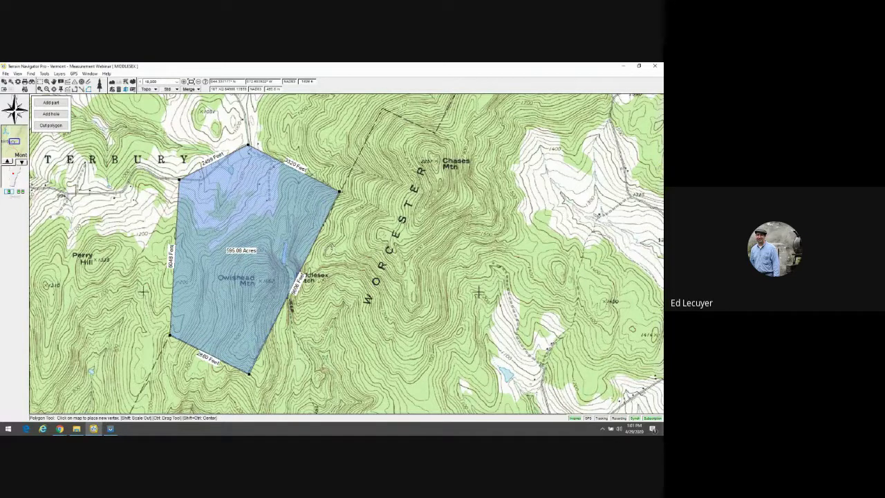
Step: Add a vertex to the polygon's east edge, pull it west past the opposite side, and check the polygon's information
left_click_drag(315, 242, 292, 222)
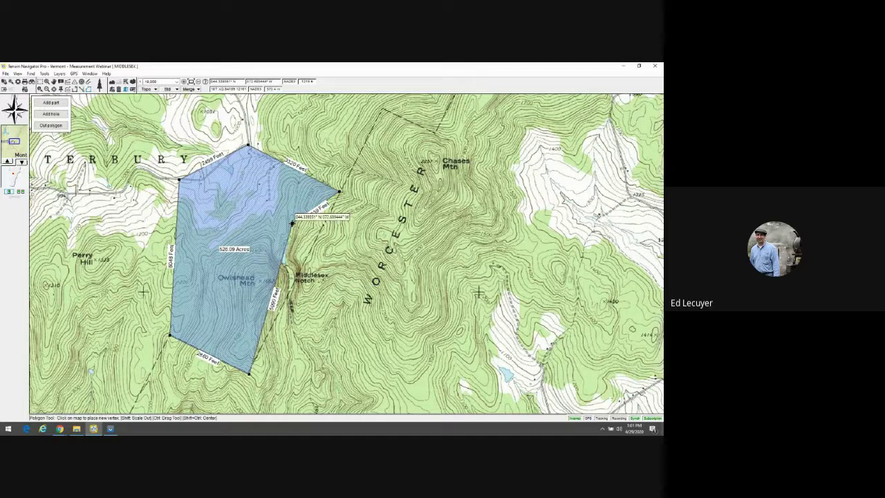
left_click_drag(292, 223, 94, 203)
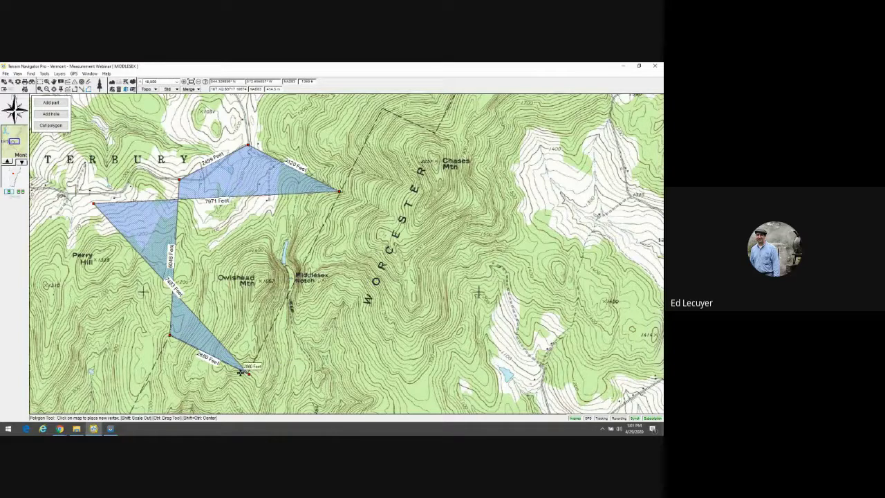
right_click(112, 227)
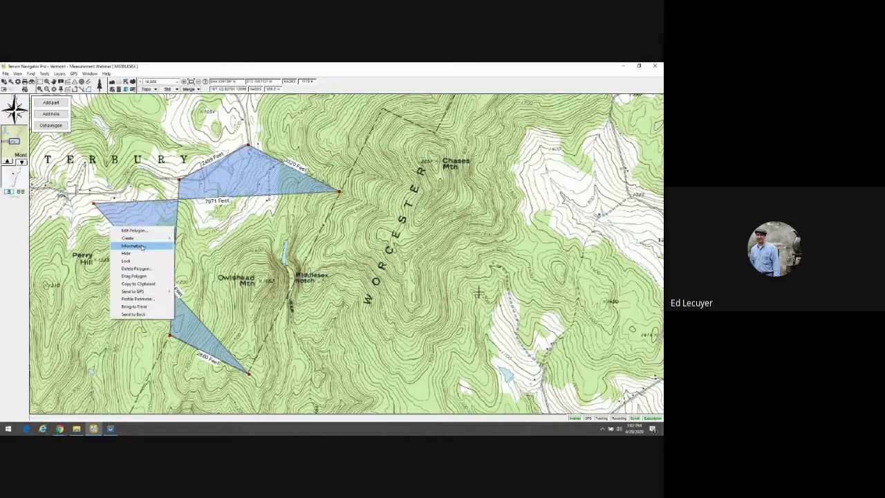
left_click(142, 247)
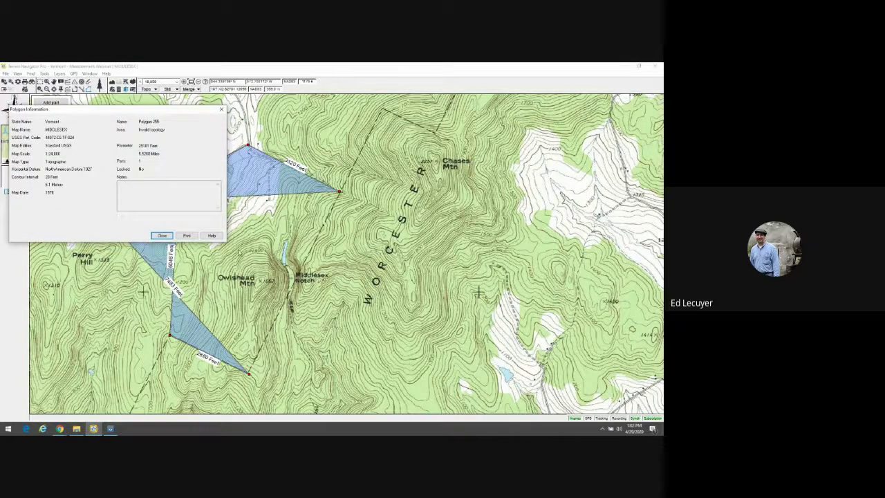
left_click_drag(174, 111, 542, 164)
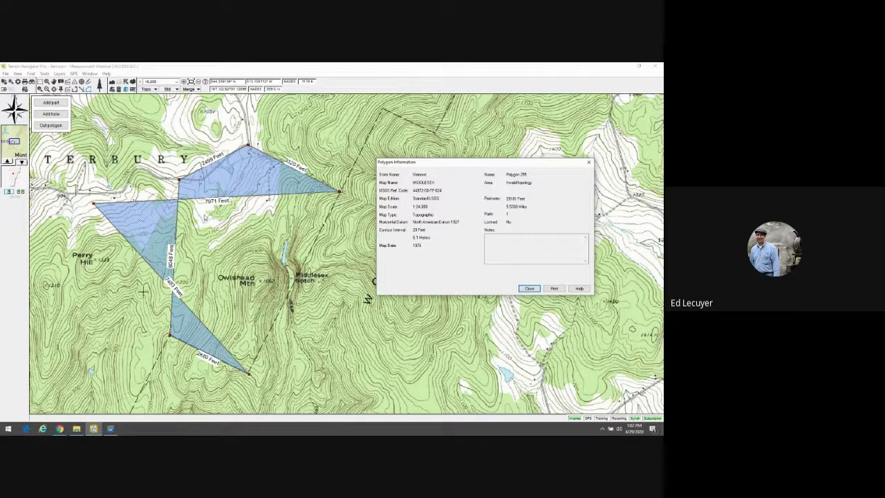
left_click(530, 288)
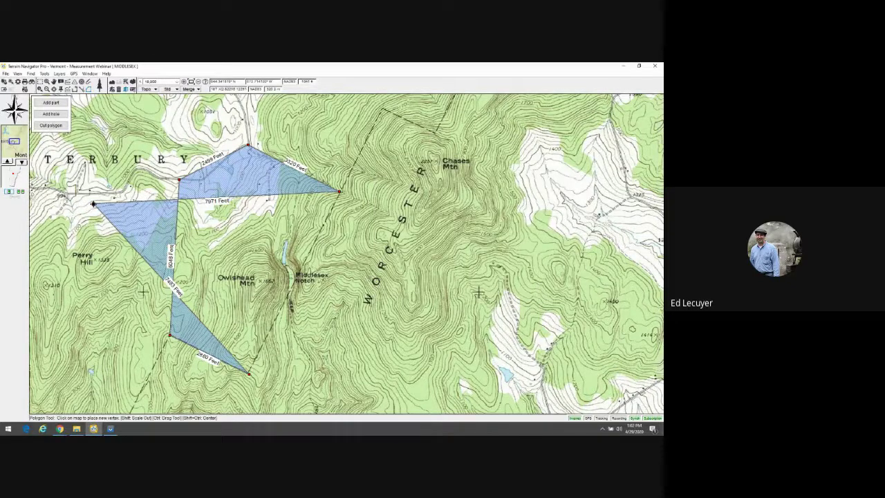
Step: Move the outlying western vertex down near Perry Hill and delete it from the polygon
left_click_drag(94, 203, 92, 233)
right_click(92, 236)
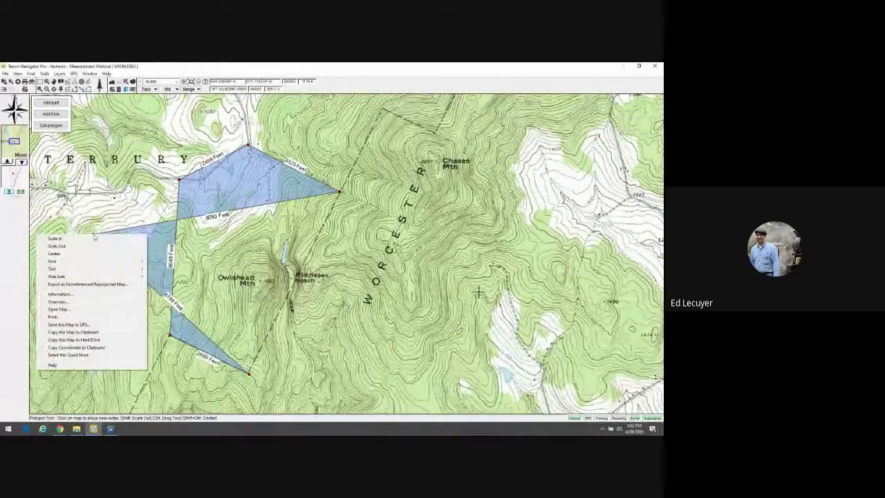
left_click(128, 225)
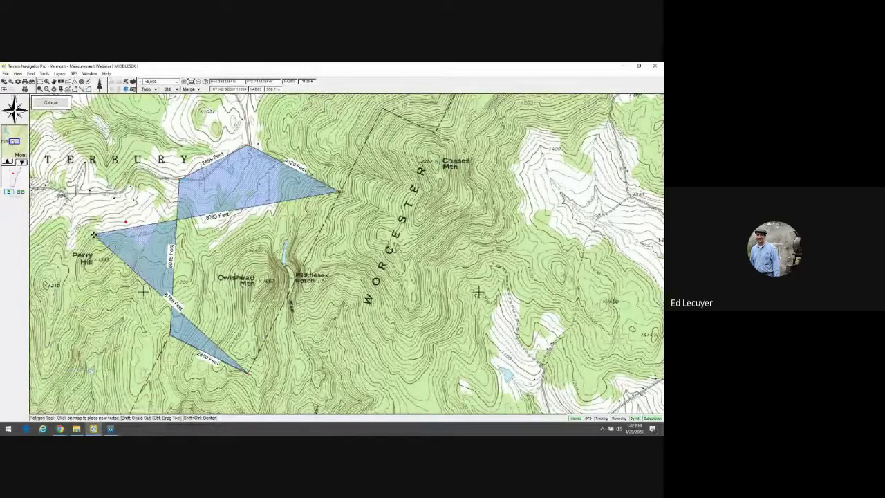
left_click(51, 103)
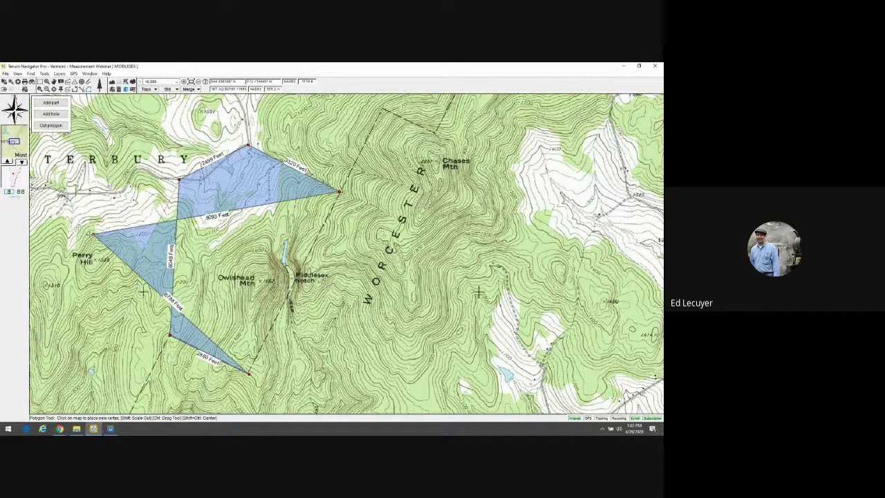
right_click(92, 235)
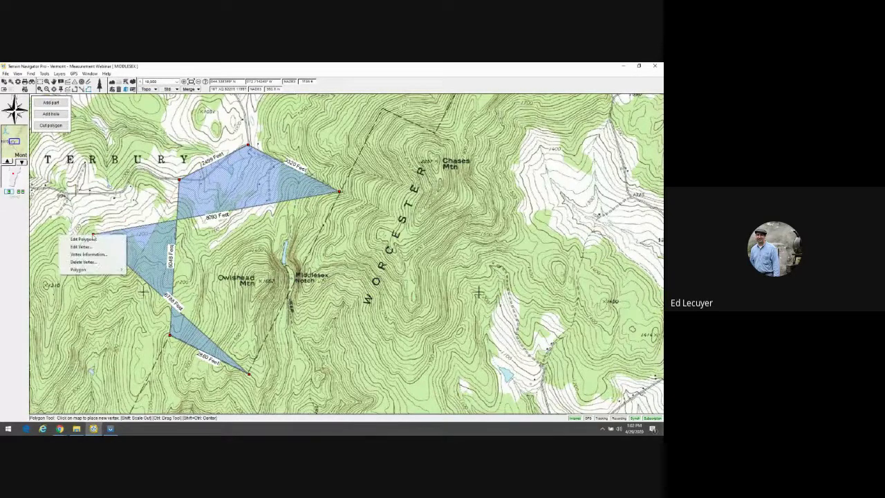
left_click(98, 262)
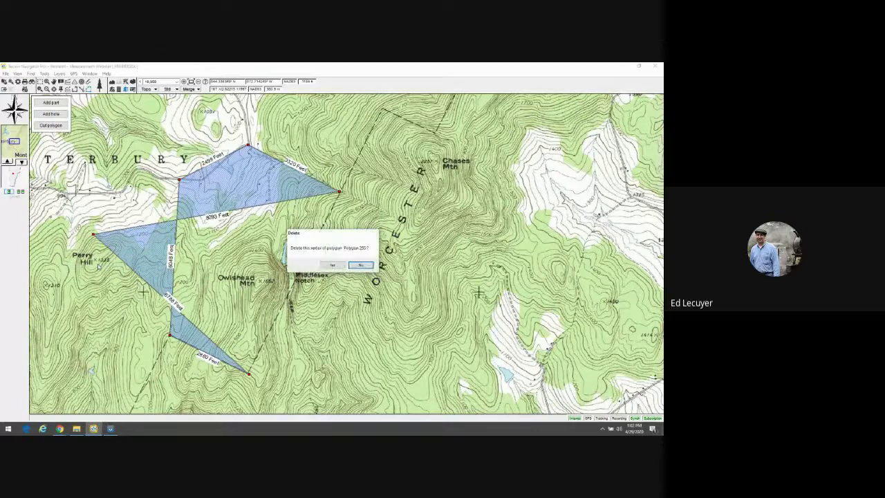
left_click(333, 268)
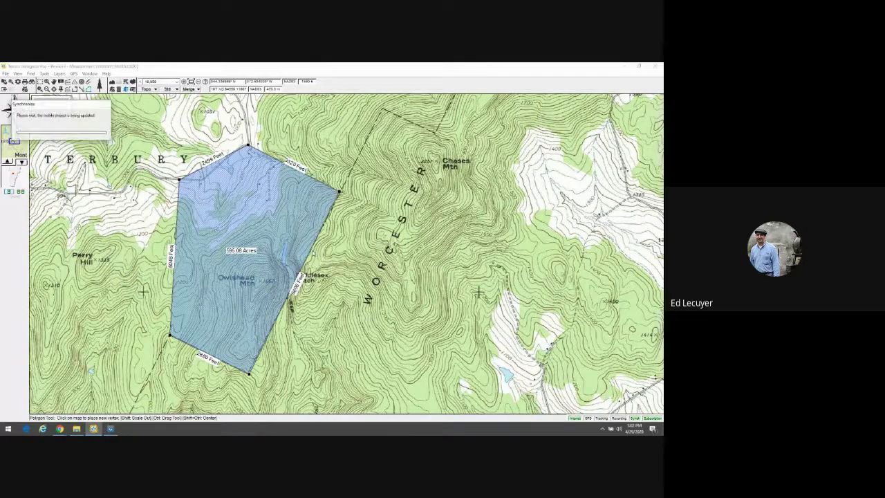